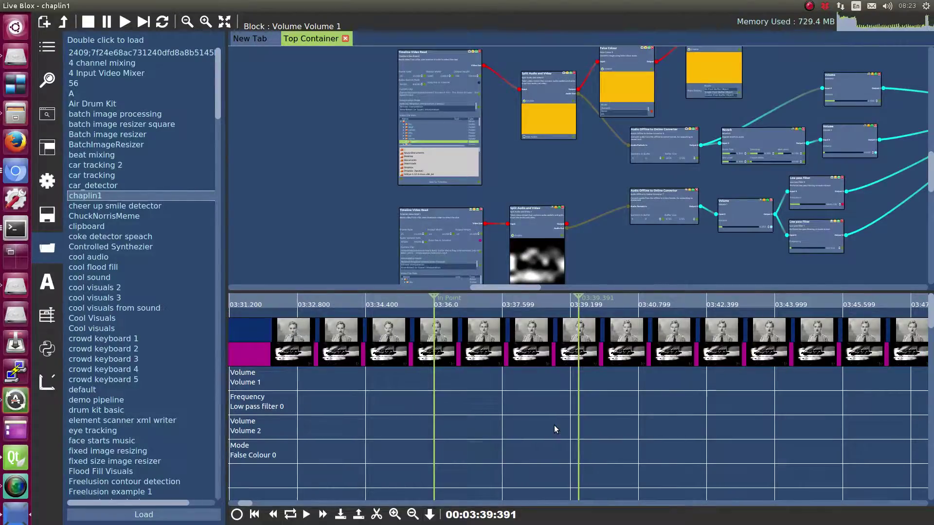
- Play the timeline from about 03:56, just before the Volume 1 automation begins
{"action": "left_click_drag", "start_coordinate": [766, 417], "coordinate": [389, 462]}
{"action": "left_click_drag", "start_coordinate": [690, 432], "coordinate": [308, 460]}
{"action": "scroll", "coordinate": [555, 411], "scroll_direction": "down", "scroll_amount": 4}
{"action": "scroll", "coordinate": [340, 444], "scroll_direction": "down", "scroll_amount": 3}
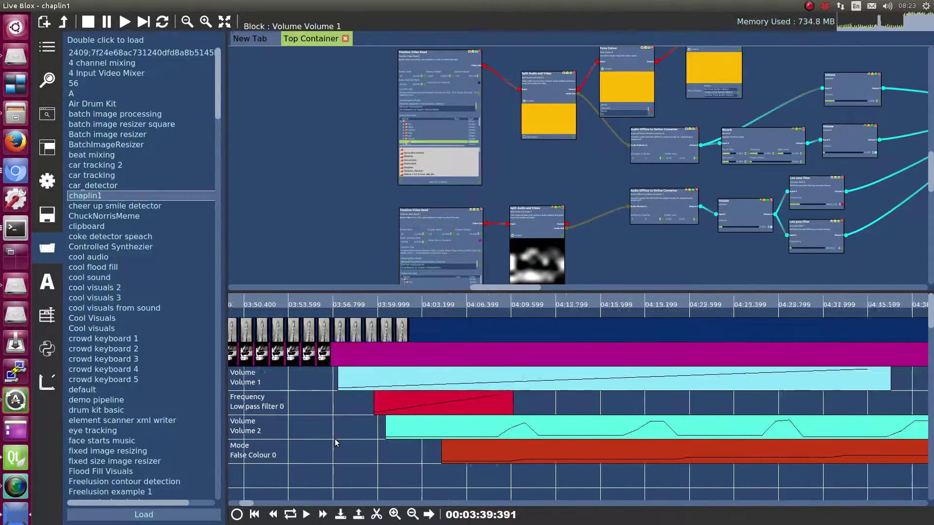
{"action": "scroll", "coordinate": [445, 389], "scroll_direction": "left", "scroll_amount": 5}
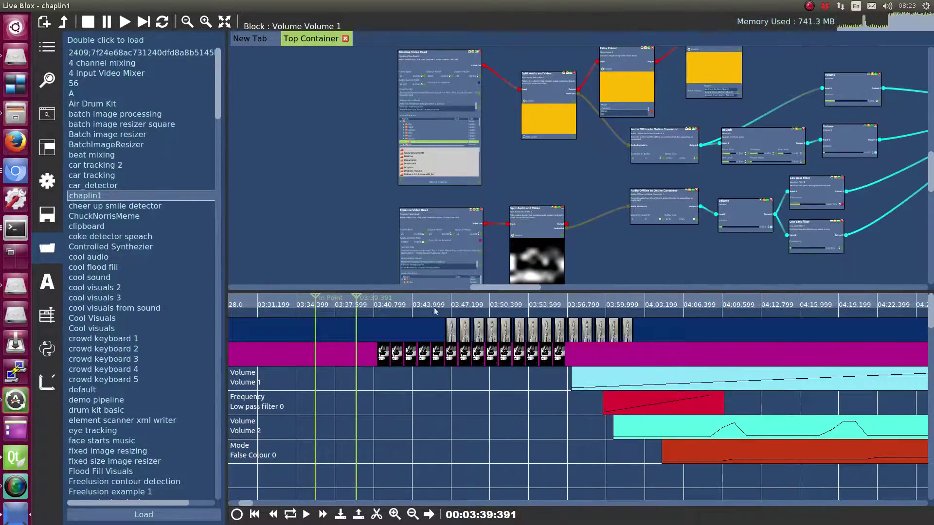
{"action": "scroll", "coordinate": [492, 429], "scroll_direction": "right", "scroll_amount": 2}
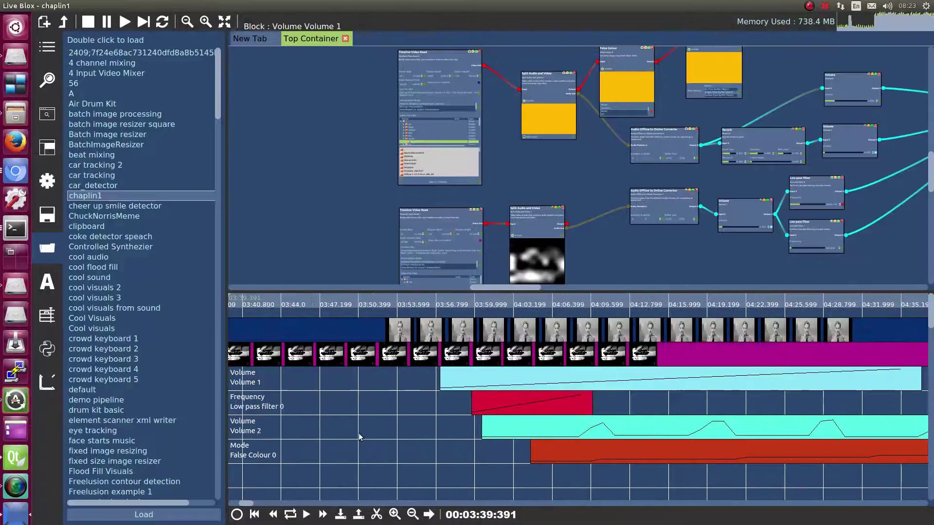
{"action": "scroll", "coordinate": [347, 457], "scroll_direction": "left", "scroll_amount": 2}
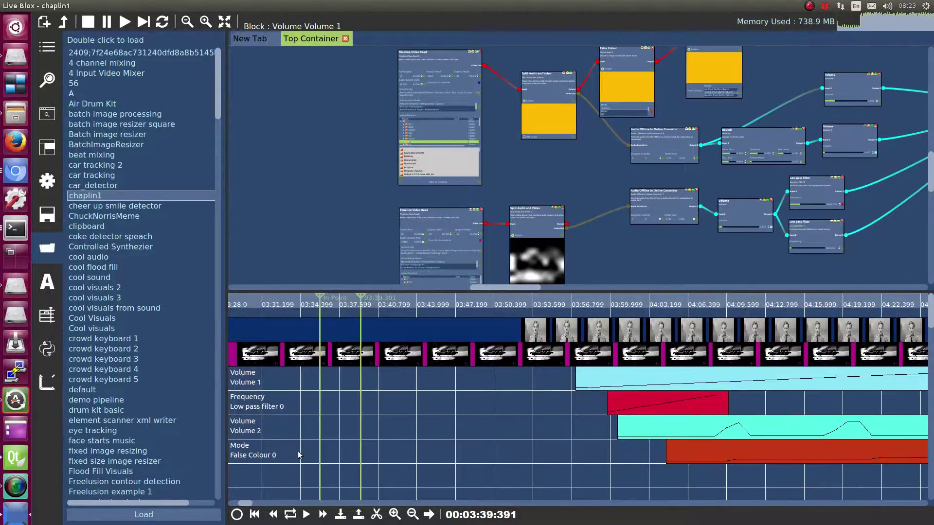
{"action": "left_click_drag", "start_coordinate": [365, 437], "coordinate": [568, 438]}
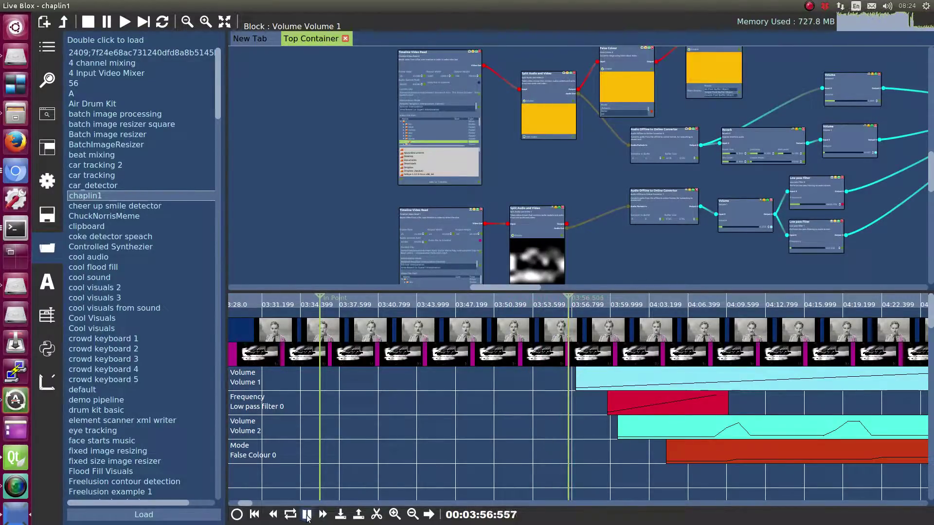
{"action": "left_click_drag", "start_coordinate": [475, 418], "coordinate": [338, 423]}
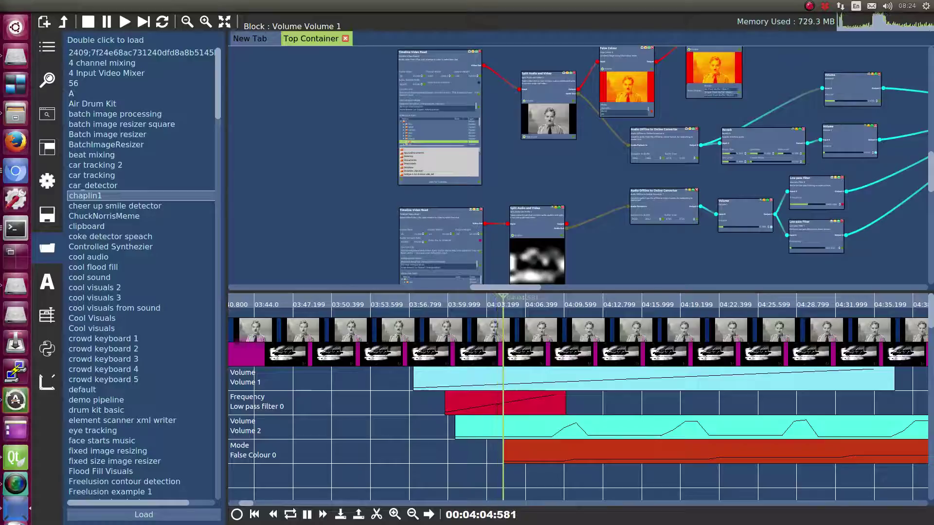
- Watch the false-colour video in the full-size output window and return to the block editor
{"action": "left_click_drag", "start_coordinate": [296, 426], "coordinate": [681, 6]}
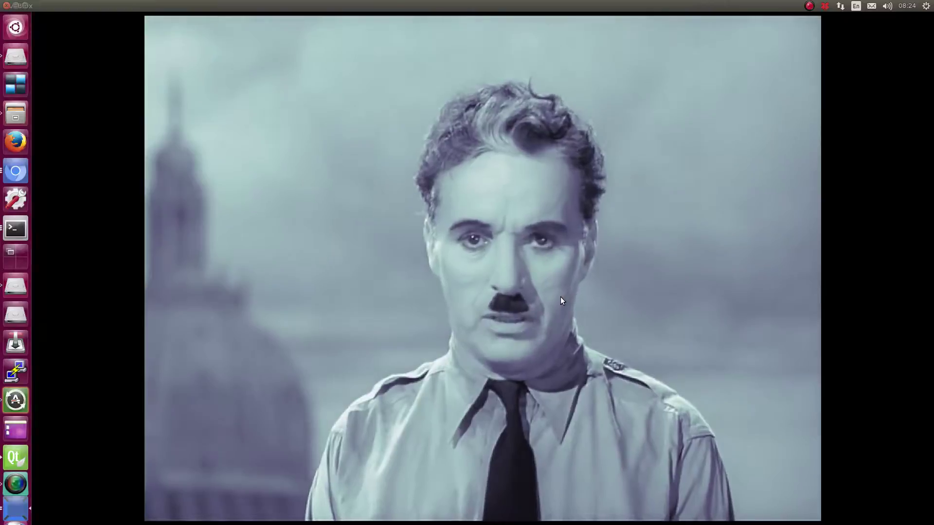
{"action": "key", "text": "c"}
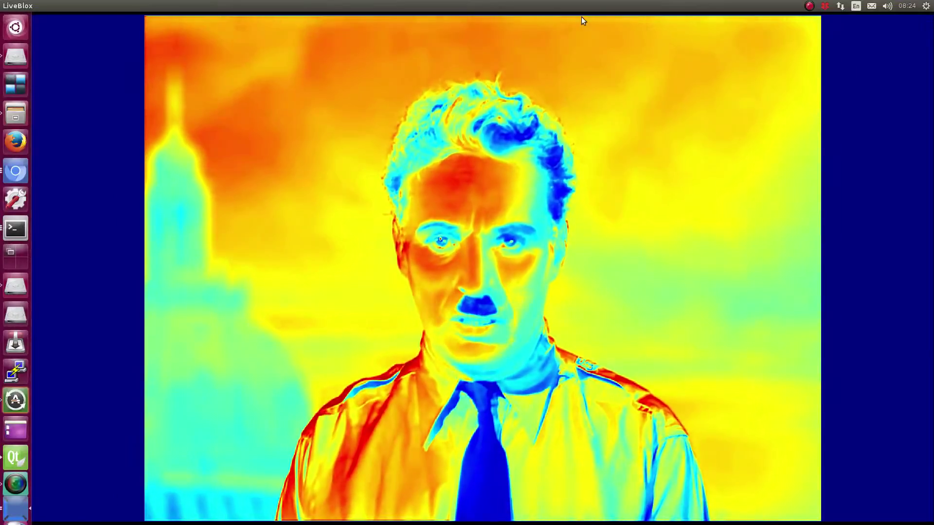
{"action": "left_click_drag", "start_coordinate": [587, 7], "coordinate": [0, 209]}
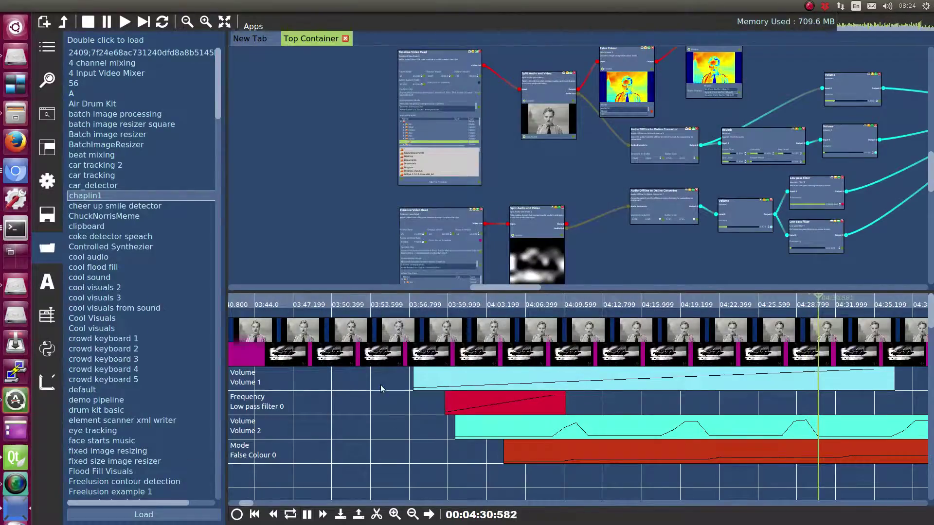
- Pause the running pipeline with the playhead at about 04:35
{"action": "left_click", "coordinate": [307, 516]}
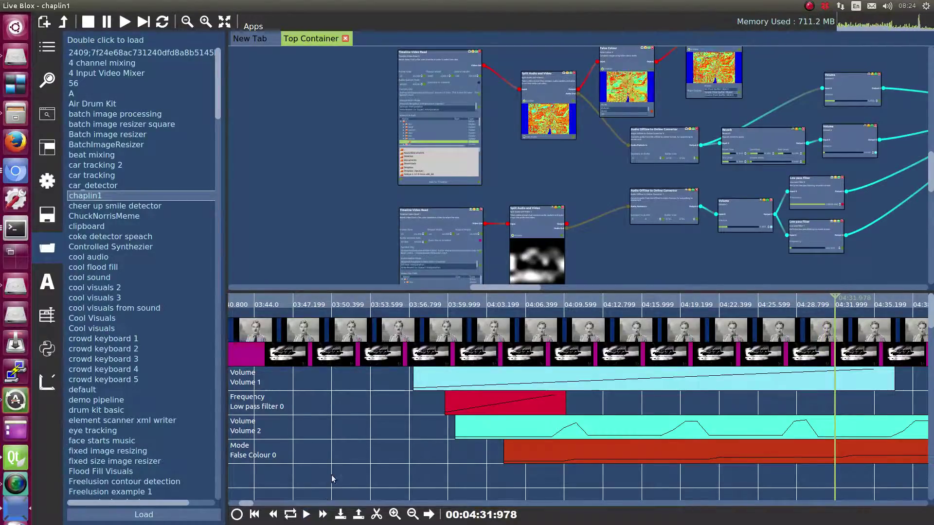
{"action": "left_click", "coordinate": [307, 515]}
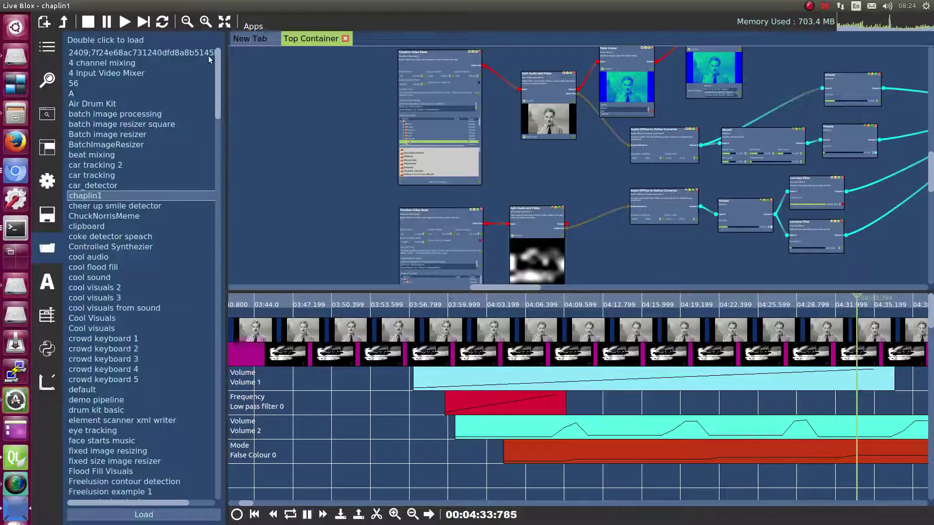
{"action": "left_click", "coordinate": [107, 22]}
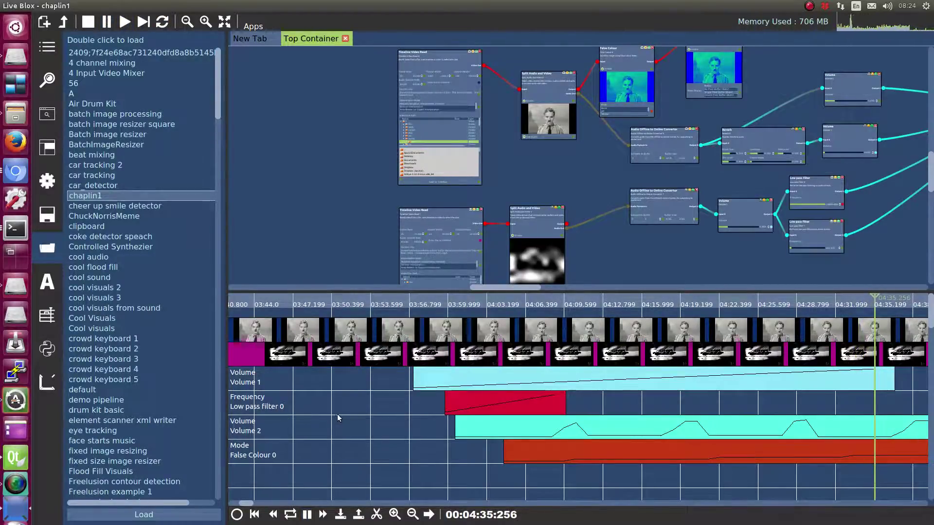
- Examine the video clips around the in point and the Volume, Frequency and Mode automation curves on the timeline
{"action": "mouse_move", "coordinate": [338, 419]}
{"action": "left_mouse_down"}
{"action": "mouse_move", "coordinate": [432, 427]}
{"action": "mouse_move", "coordinate": [544, 465]}
{"action": "mouse_move", "coordinate": [704, 494]}
{"action": "left_mouse_up"}
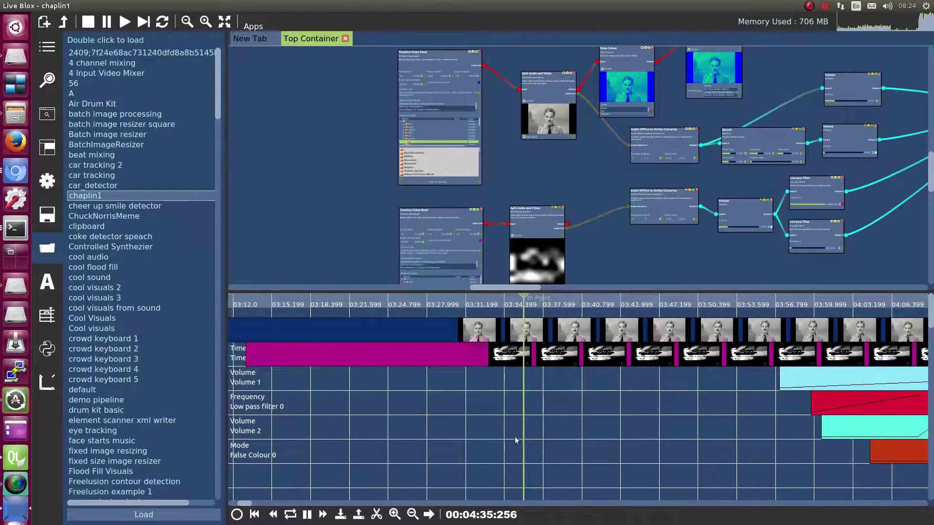
{"action": "scroll", "coordinate": [339, 428], "scroll_direction": "up", "scroll_amount": 5}
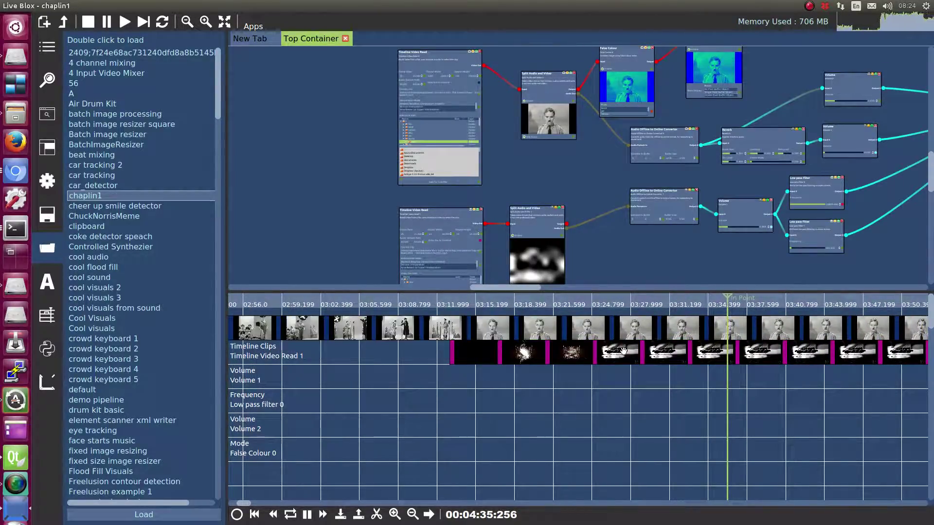
{"action": "scroll", "coordinate": [628, 411], "scroll_direction": "down", "scroll_amount": 5}
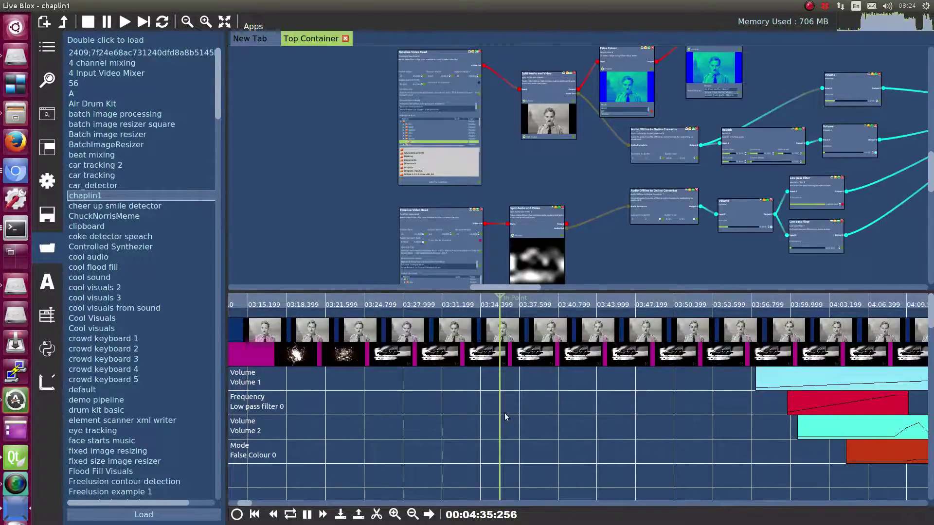
{"action": "scroll", "coordinate": [333, 433], "scroll_direction": "down", "scroll_amount": 10}
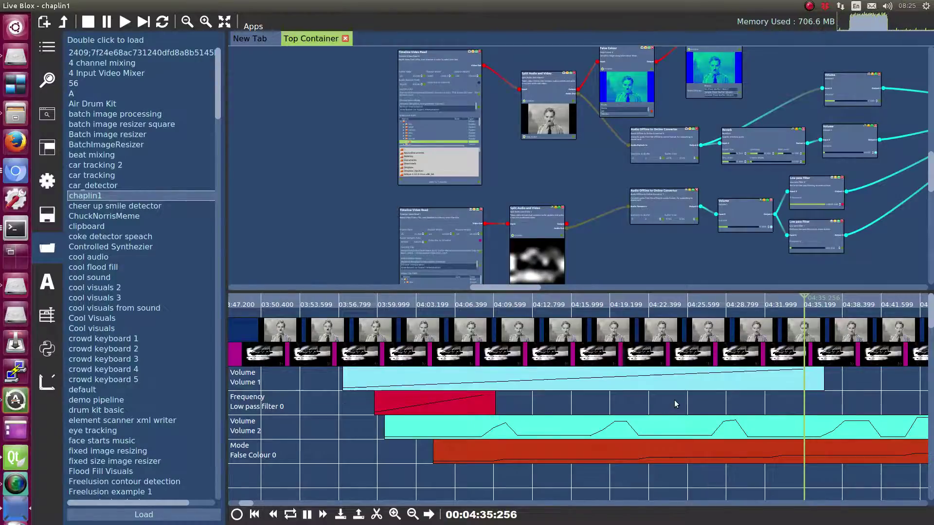
{"action": "left_click_drag", "start_coordinate": [675, 403], "coordinate": [568, 424]}
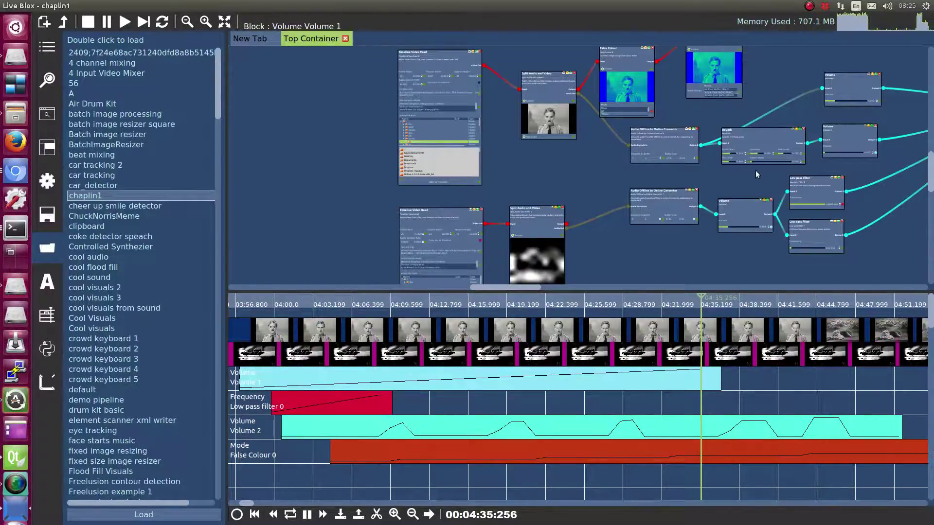
- Inspect the Reverb block's settings and the False Colour block's mode list in the block graph
{"action": "left_click_drag", "start_coordinate": [755, 170], "coordinate": [548, 221]}
{"action": "scroll", "coordinate": [599, 150], "scroll_direction": "up", "scroll_amount": 3}
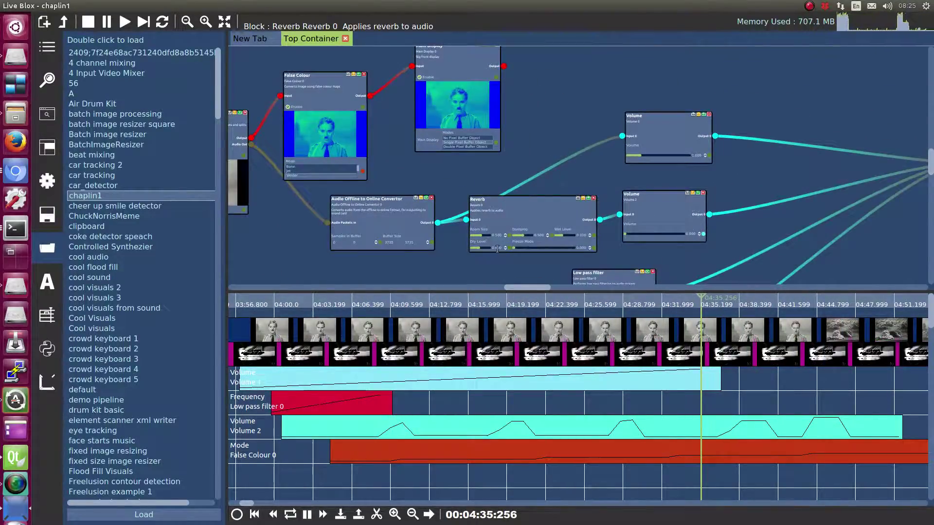
{"action": "scroll", "coordinate": [522, 217], "scroll_direction": "up", "scroll_amount": 3}
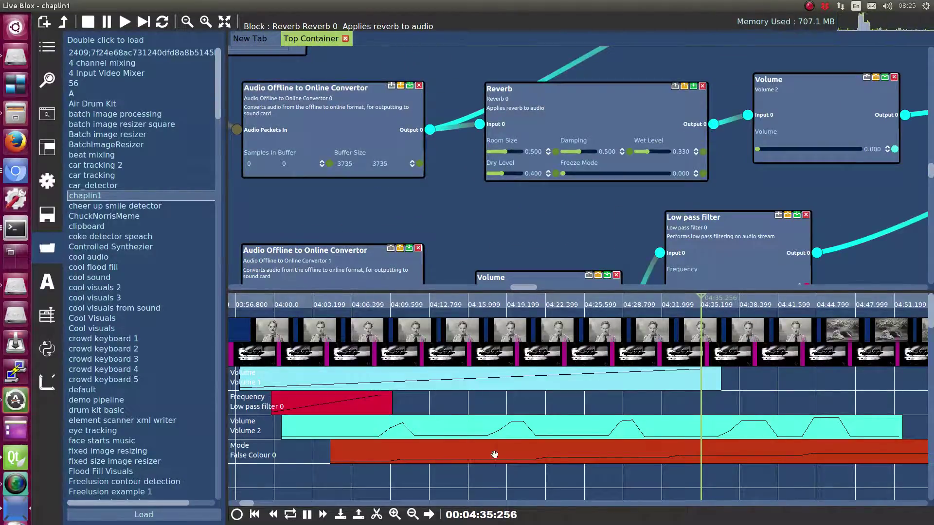
{"action": "left_click_drag", "start_coordinate": [459, 244], "coordinate": [687, 459]}
{"action": "scroll", "coordinate": [400, 160], "scroll_direction": "up", "scroll_amount": 3}
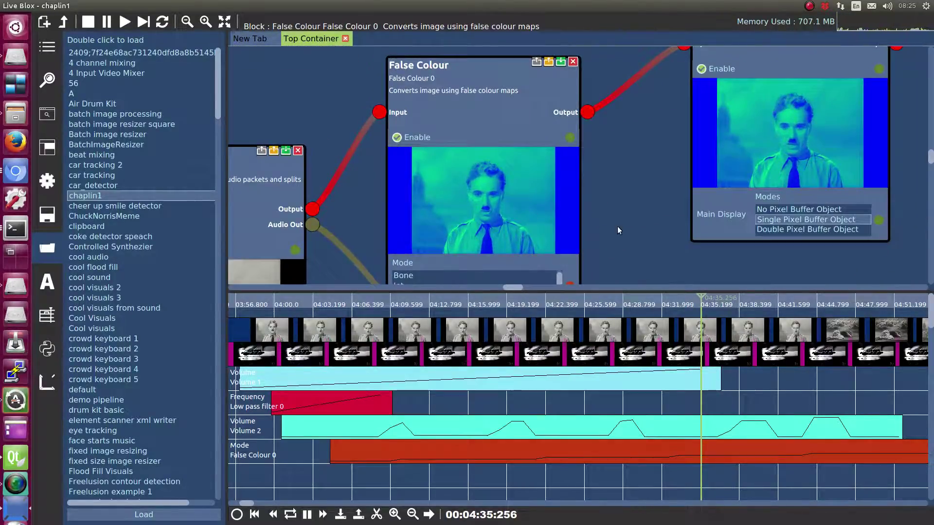
{"action": "left_click_drag", "start_coordinate": [617, 226], "coordinate": [649, 175]}
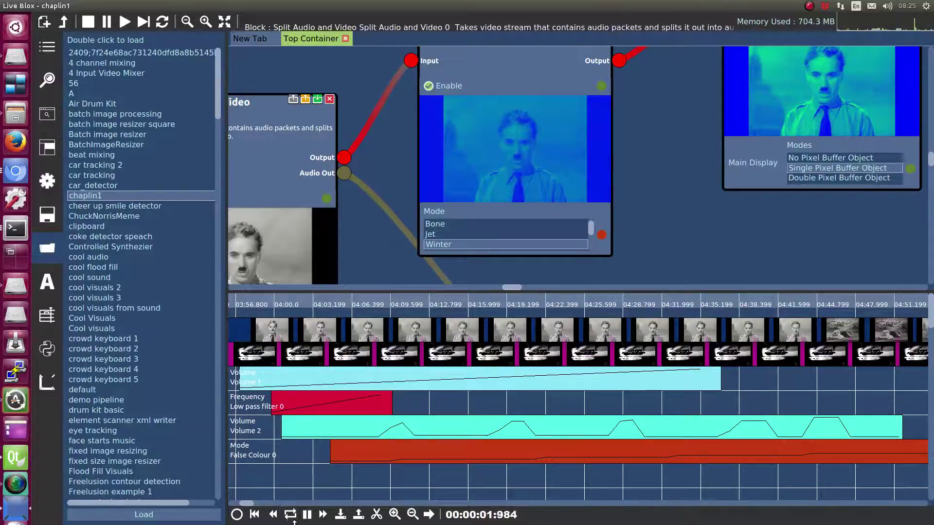
- Survey the whole timeline and play from just past the end of the False Colour Mode automation, about 07:17
{"action": "scroll", "coordinate": [450, 474], "scroll_direction": "down", "scroll_amount": 5}
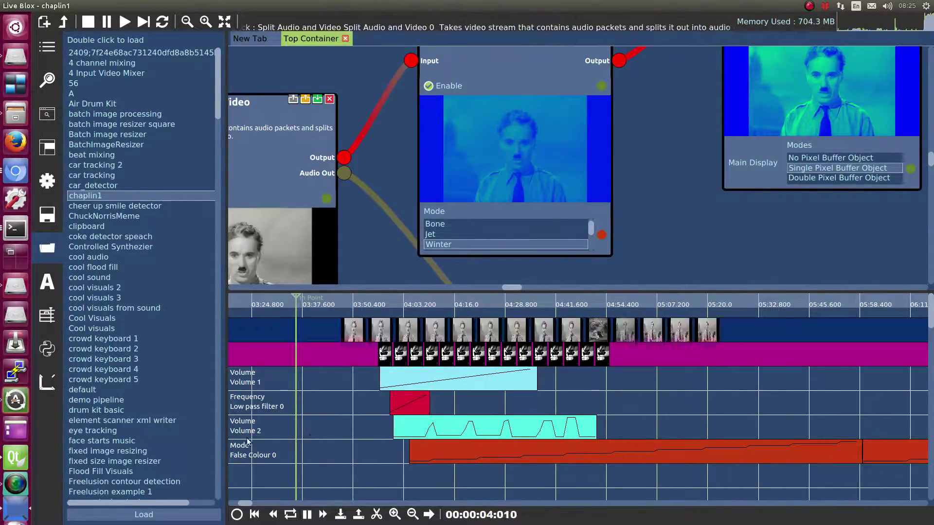
{"action": "scroll", "coordinate": [421, 458], "scroll_direction": "down", "scroll_amount": 5}
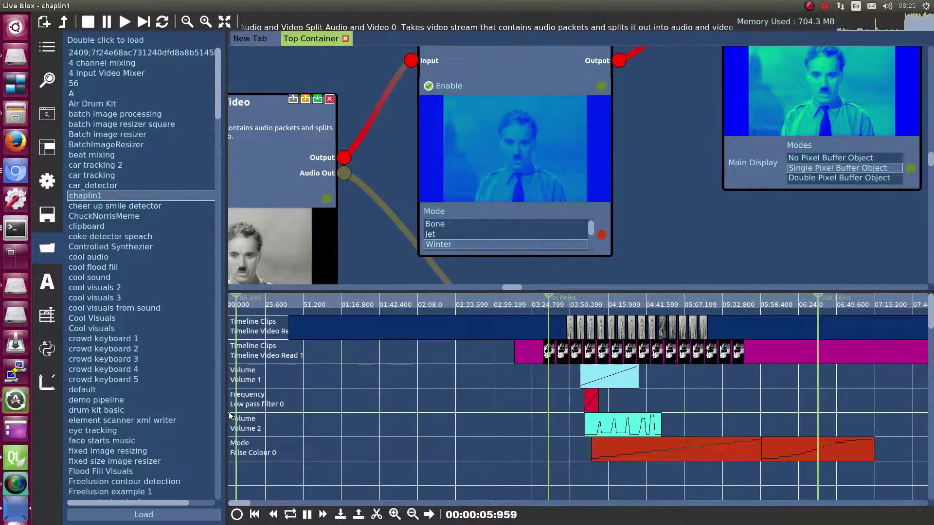
{"action": "left_click_drag", "start_coordinate": [242, 422], "coordinate": [536, 440]}
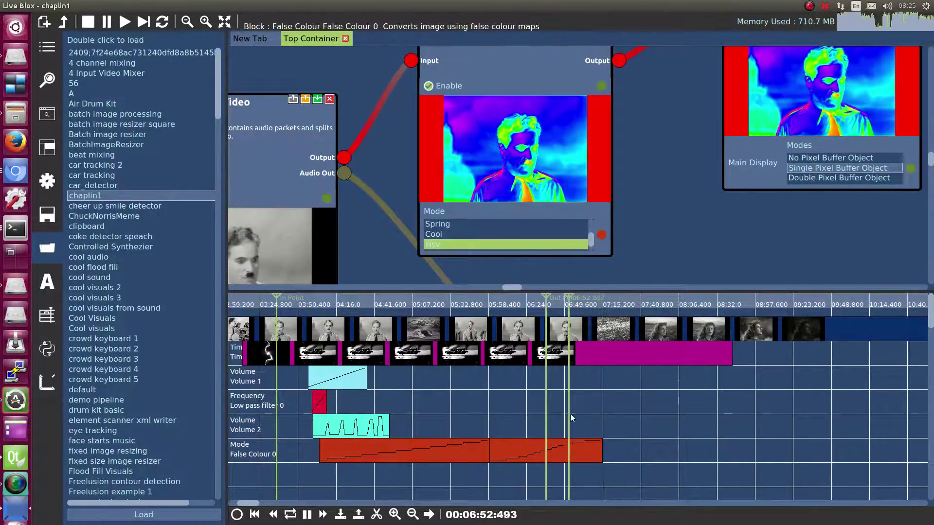
{"action": "left_click_drag", "start_coordinate": [603, 414], "coordinate": [607, 413]}
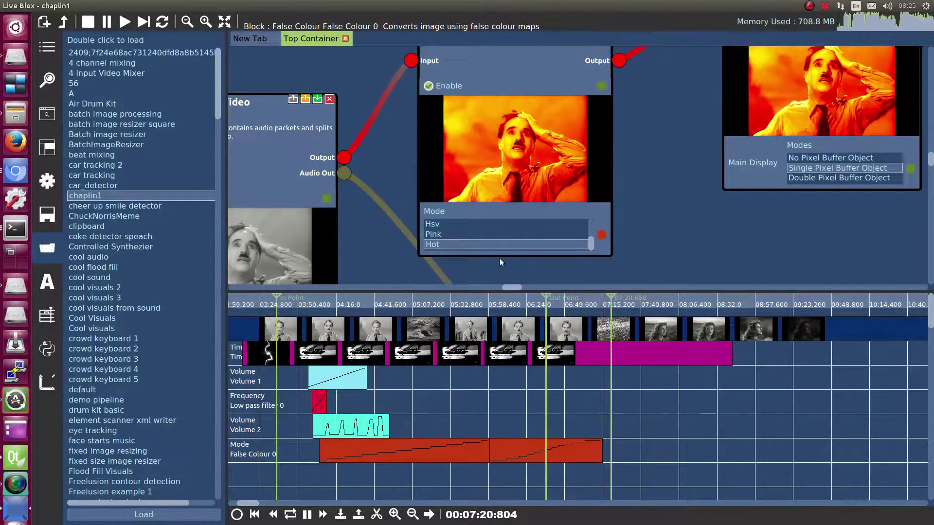
- Try different False Colour modes on the playing video, including Pink, Winter and Ocean
{"action": "left_click", "coordinate": [490, 233]}
{"action": "left_click", "coordinate": [498, 223]}
{"action": "left_click", "coordinate": [497, 232]}
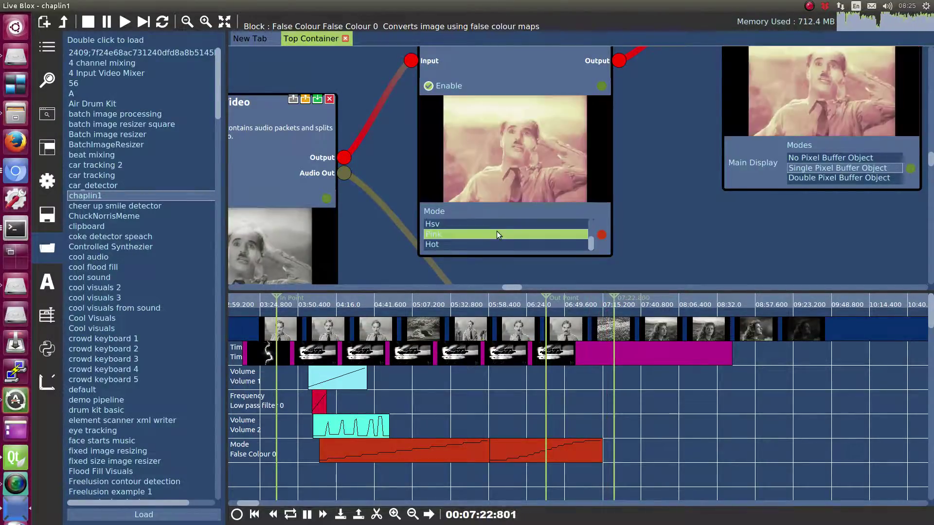
{"action": "left_click", "coordinate": [489, 245]}
{"action": "scroll", "coordinate": [496, 233], "scroll_direction": "down", "scroll_amount": 2}
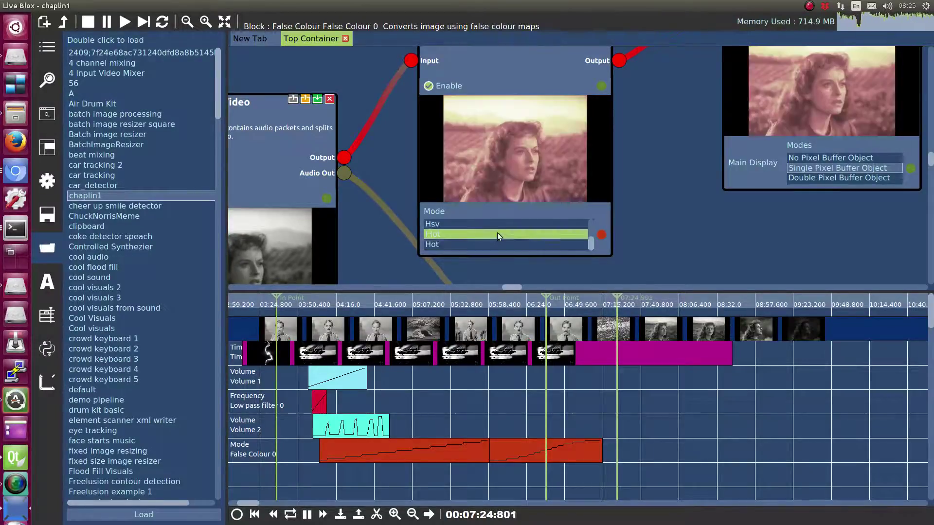
{"action": "left_click", "coordinate": [497, 234]}
{"action": "left_click", "coordinate": [498, 227]}
{"action": "left_click", "coordinate": [498, 232]}
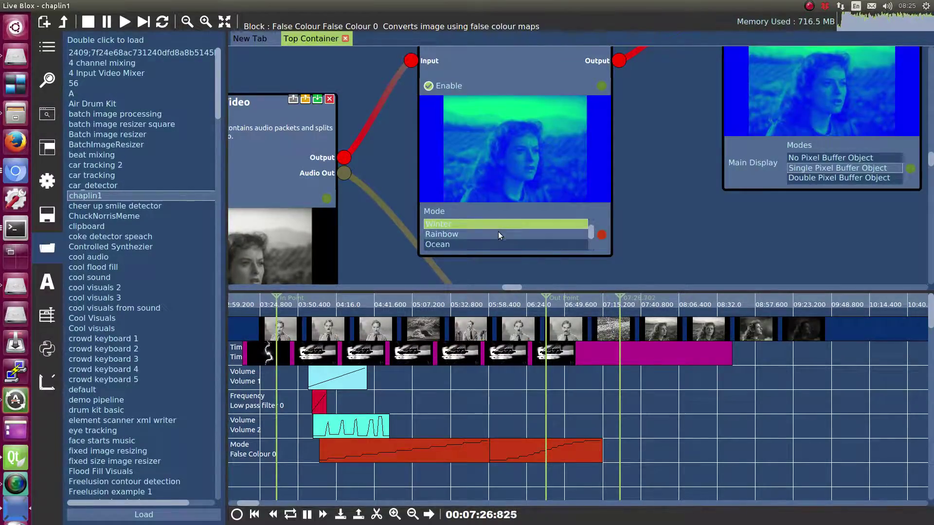
{"action": "left_click", "coordinate": [487, 245]}
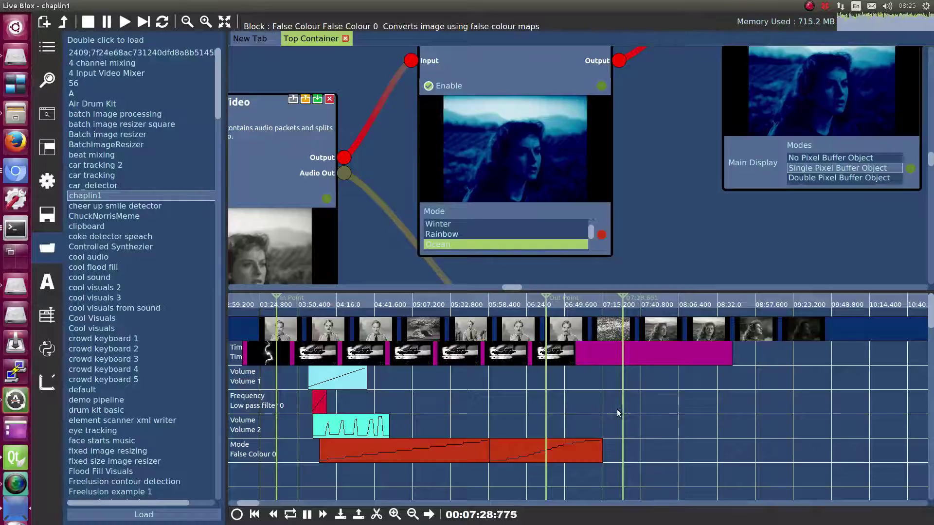
- Extend the timeline's out point to about 08:23 and pause playback at about 06:05
{"action": "left_click_drag", "start_coordinate": [617, 413], "coordinate": [506, 423]}
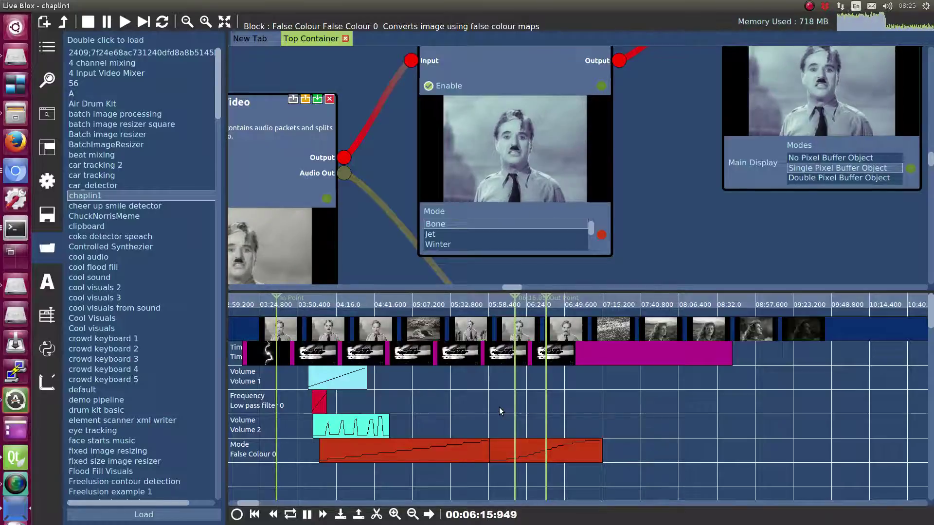
{"action": "left_click_drag", "start_coordinate": [546, 414], "coordinate": [707, 421]}
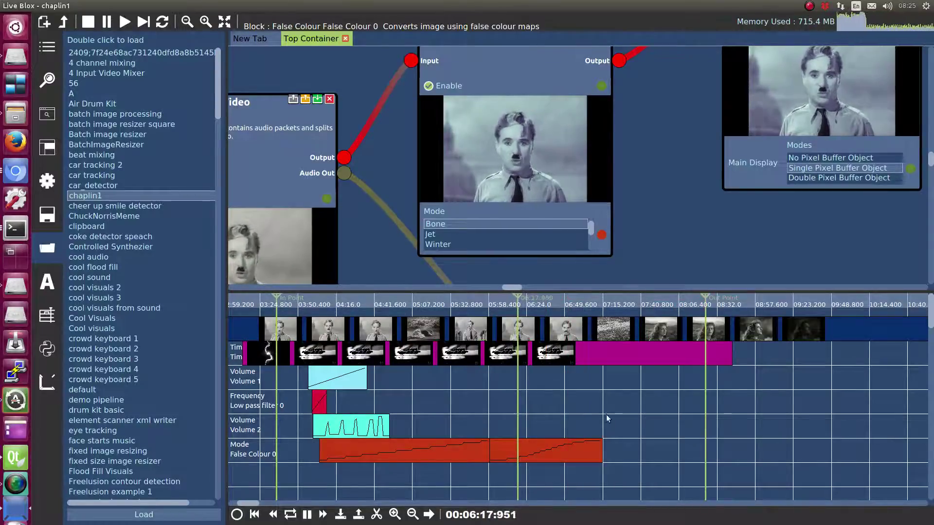
{"action": "left_click_drag", "start_coordinate": [519, 407], "coordinate": [494, 410]}
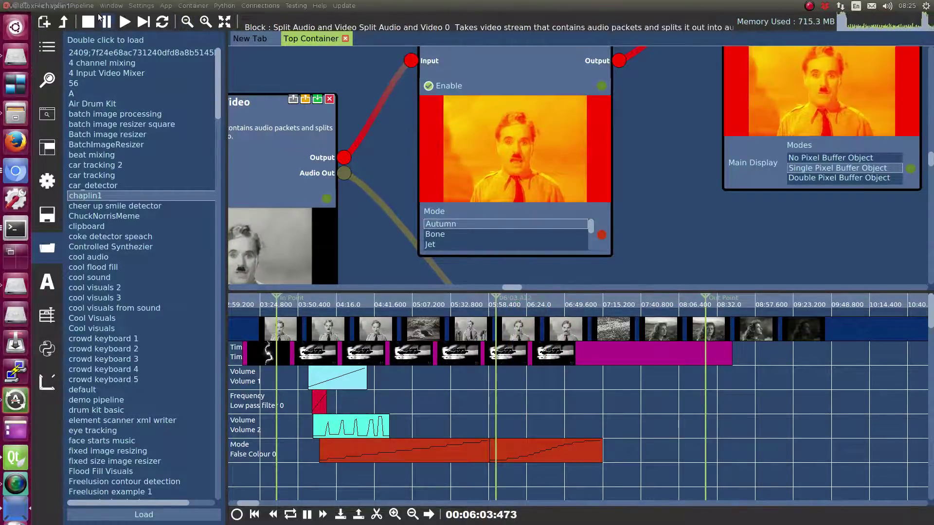
{"action": "left_click", "coordinate": [307, 516]}
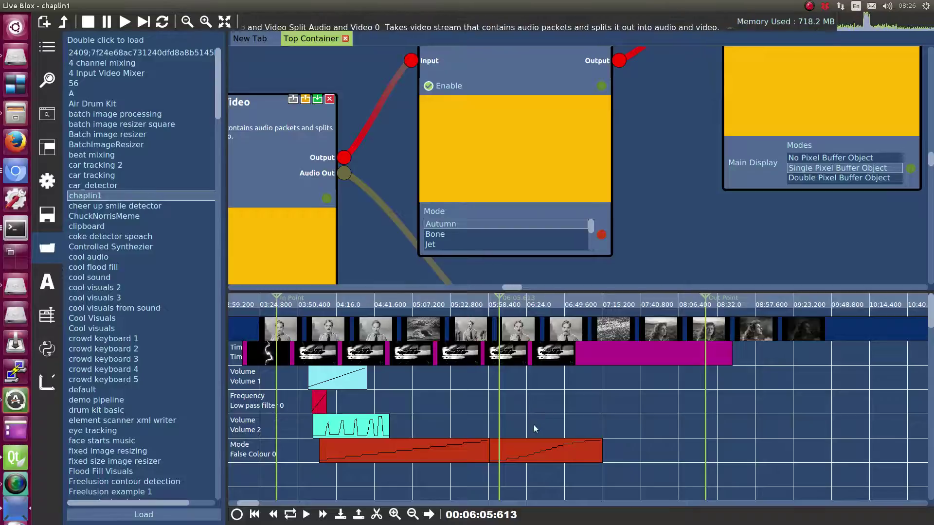
- Delete the second automation item on the False Colour Mode track
{"action": "left_click", "coordinate": [536, 452]}
{"action": "key", "text": "Delete"}
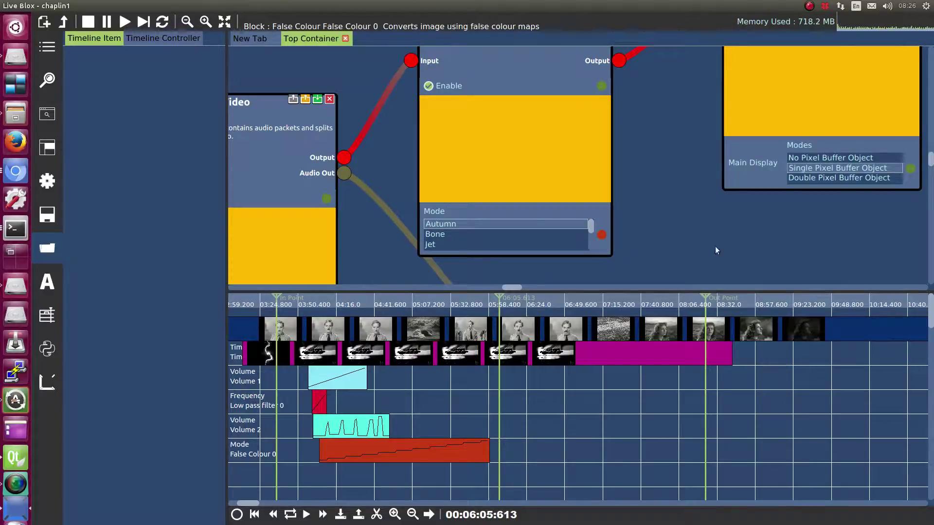
{"action": "scroll", "coordinate": [644, 235], "scroll_direction": "down", "scroll_amount": 2}
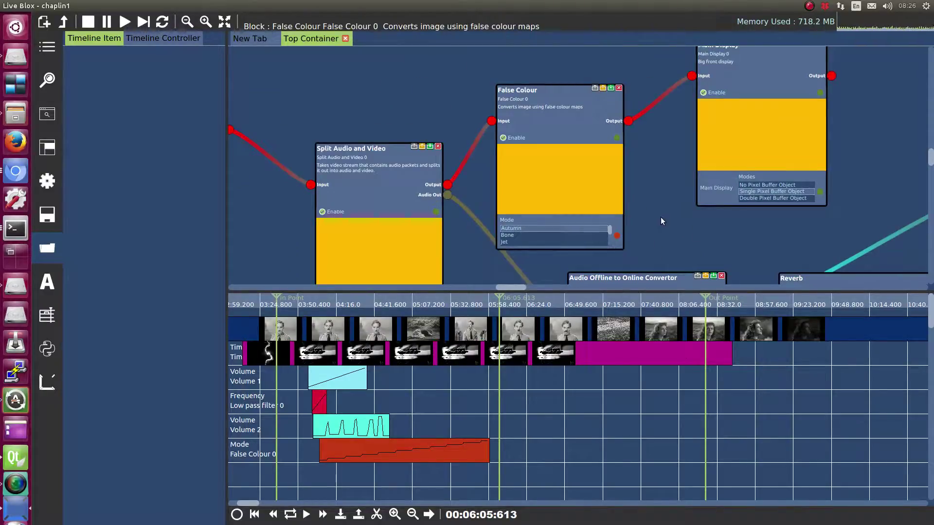
- Create a second automation item on the False Colour Mode track, from about 06:13 and about 111 s long
{"action": "scroll", "coordinate": [647, 194], "scroll_direction": "down", "scroll_amount": 2}
{"action": "scroll", "coordinate": [615, 213], "scroll_direction": "up", "scroll_amount": 4}
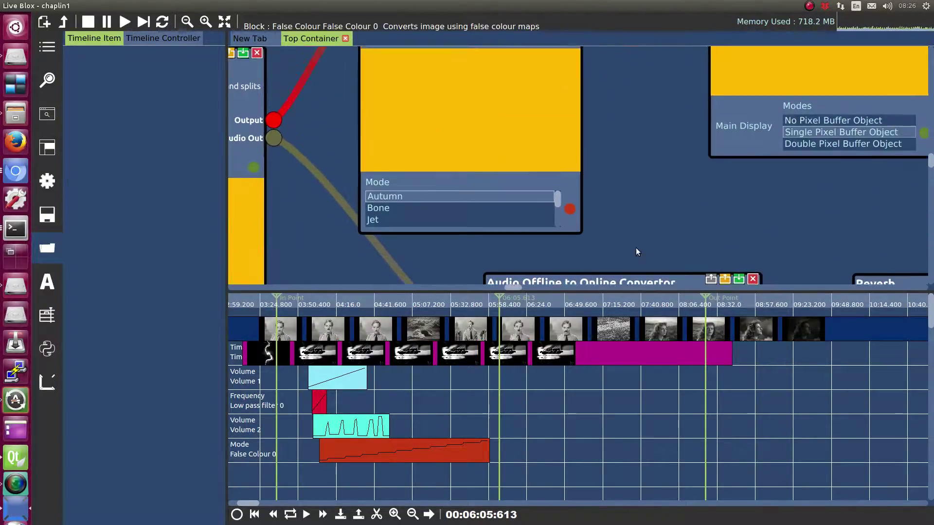
{"action": "left_click_drag", "start_coordinate": [627, 167], "coordinate": [636, 197]}
{"action": "scroll", "coordinate": [656, 242], "scroll_direction": "down", "scroll_amount": 2}
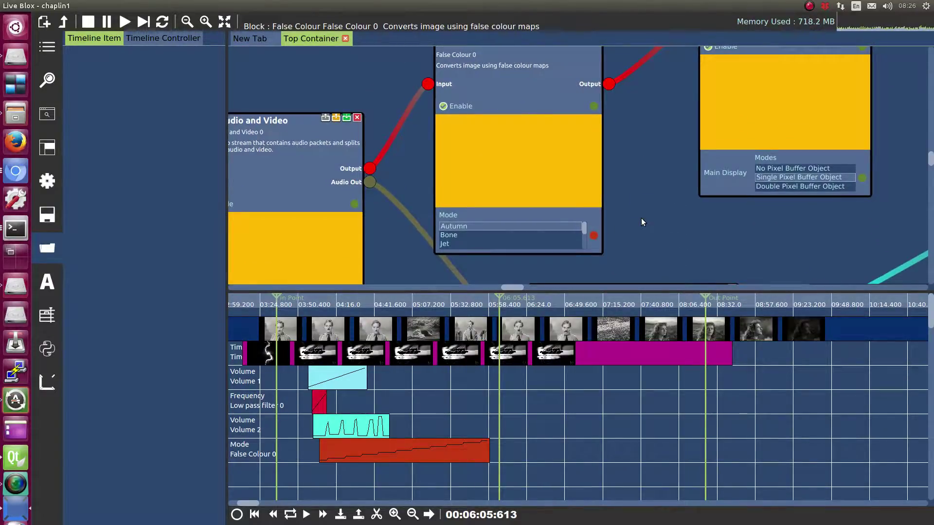
{"action": "left_click", "coordinate": [596, 236]}
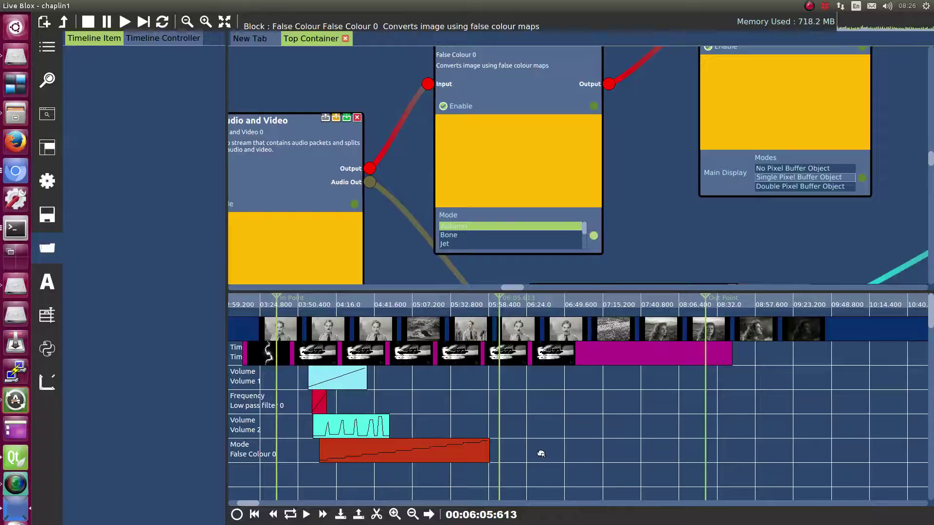
{"action": "left_click_drag", "start_coordinate": [552, 450], "coordinate": [702, 458]}
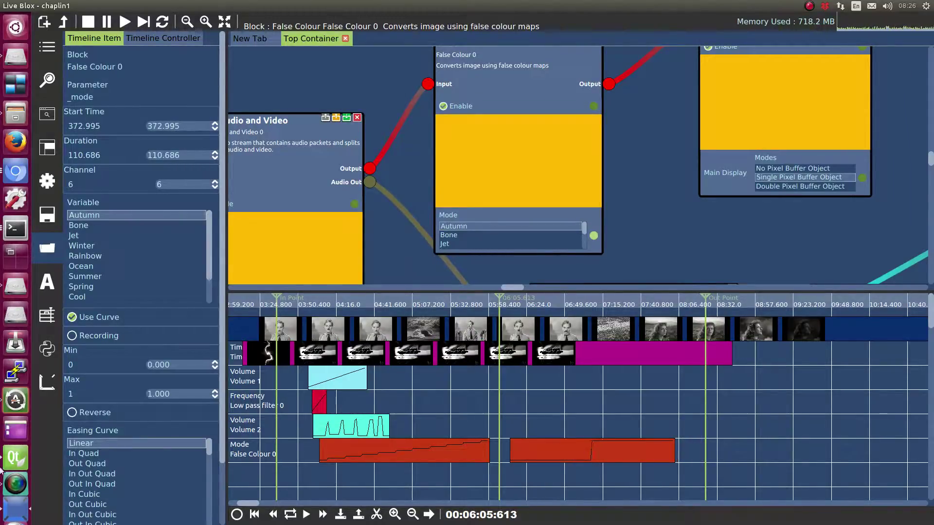
- Set the new False Colour Mode item's maximum value to 10
{"action": "scroll", "coordinate": [152, 462], "scroll_direction": "down", "scroll_amount": 9}
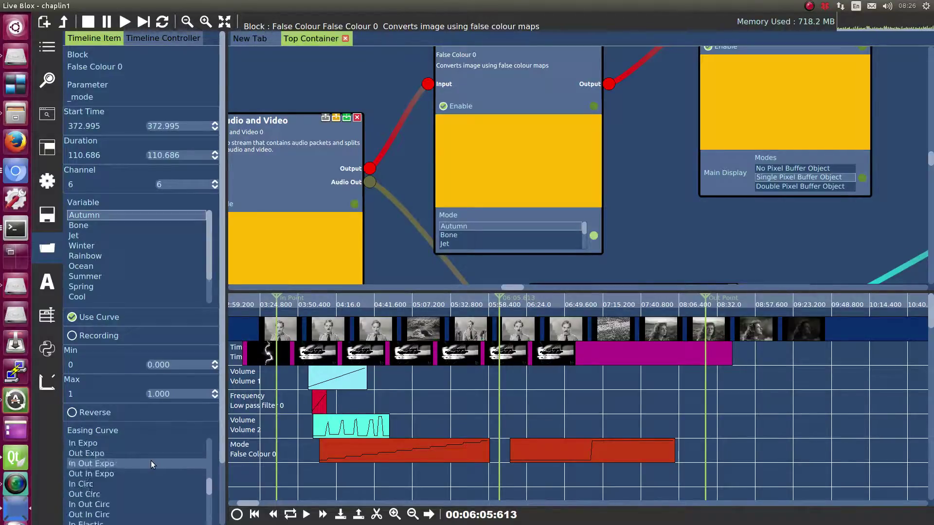
{"action": "scroll", "coordinate": [136, 479], "scroll_direction": "up", "scroll_amount": 3}
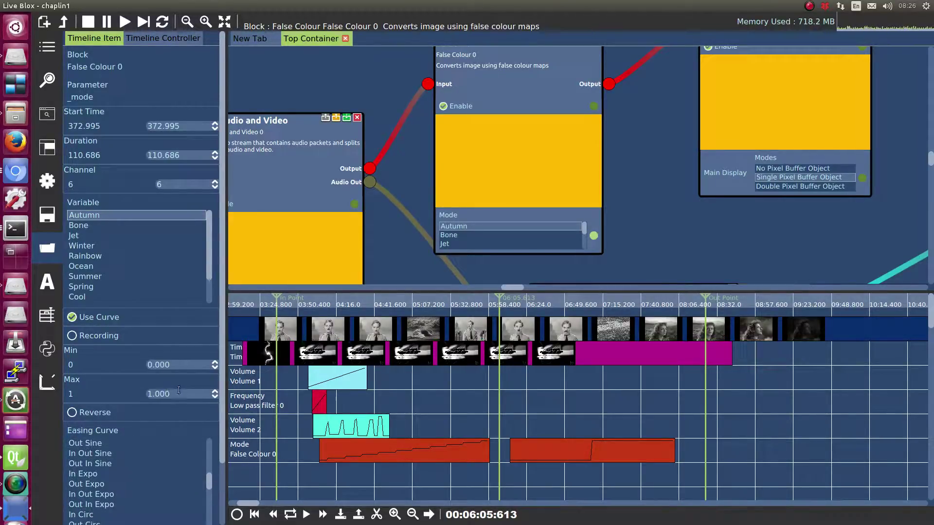
{"action": "mouse_move", "coordinate": [584, 226]}
{"action": "left_mouse_down"}
{"action": "mouse_move", "coordinate": [583, 250]}
{"action": "mouse_move", "coordinate": [583, 224]}
{"action": "left_mouse_up"}
{"action": "key", "text": "BackSpace"}
{"action": "key", "text": "BackSpace"}
{"action": "key", "text": "BackSpace"}
{"action": "key", "text": "BackSpace"}
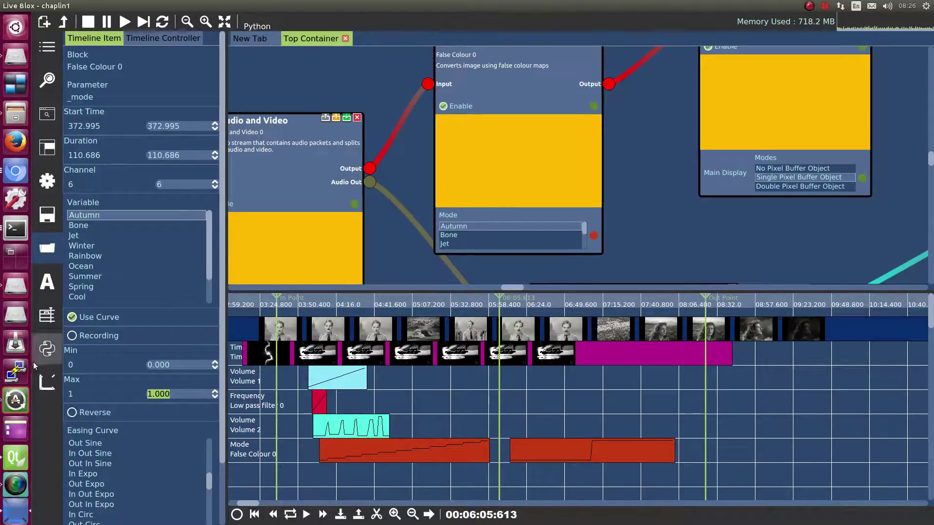
{"action": "type", "text": "0"}
{"action": "key", "text": "Return"}
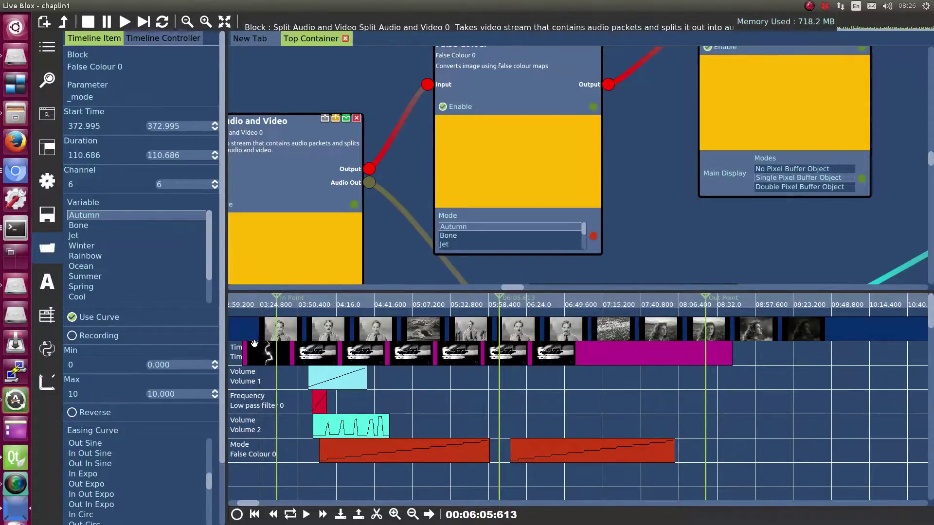
- Try several easing curves on the second Mode item, including Out Circ, In Out Back and Out Curve, and settle on Cosine Curve
{"action": "scroll", "coordinate": [495, 481], "scroll_direction": "up", "scroll_amount": 5}
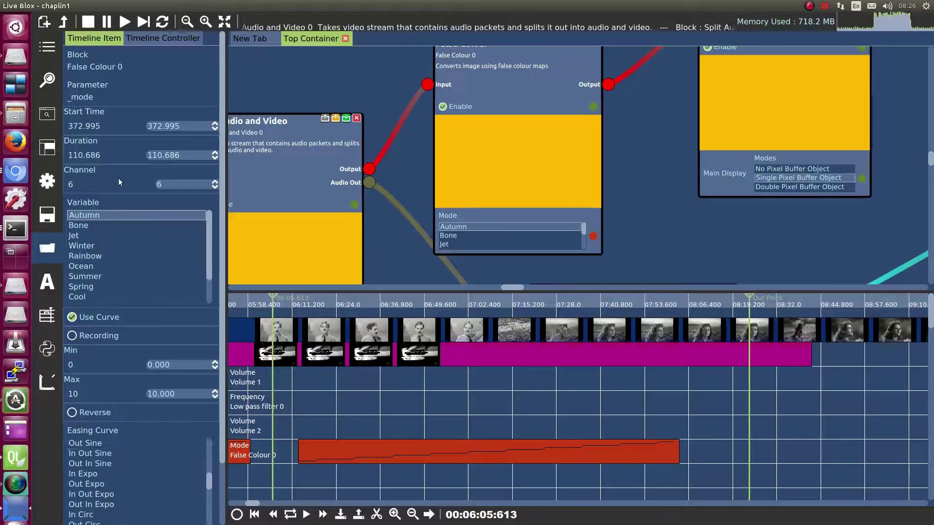
{"action": "scroll", "coordinate": [127, 471], "scroll_direction": "down", "scroll_amount": 2}
{"action": "left_click", "coordinate": [127, 468]}
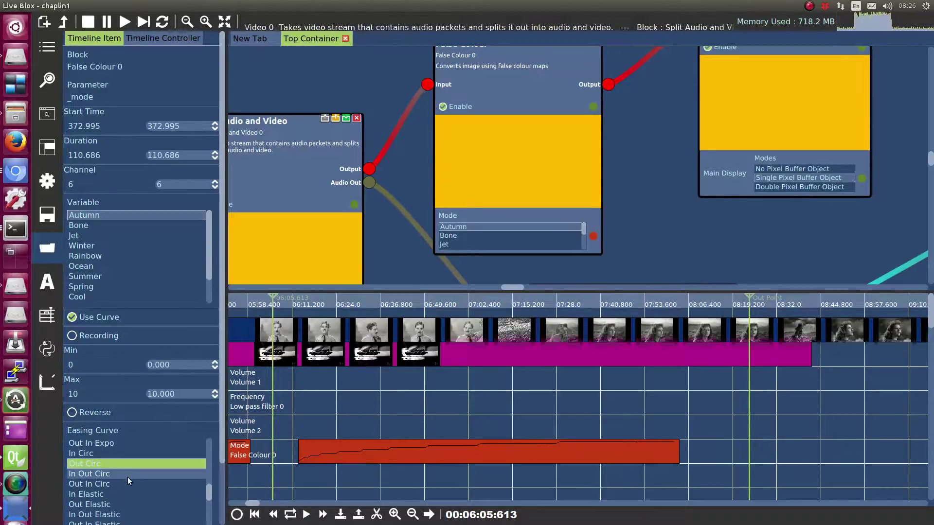
{"action": "left_click", "coordinate": [125, 500]}
{"action": "scroll", "coordinate": [126, 498], "scroll_direction": "down", "scroll_amount": 2}
{"action": "left_click", "coordinate": [129, 494]}
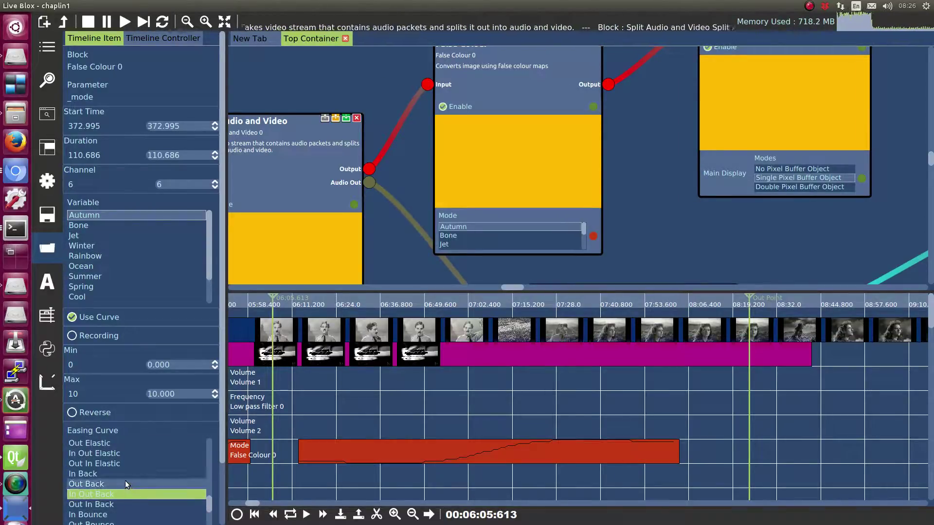
{"action": "left_click", "coordinate": [129, 451]}
{"action": "scroll", "coordinate": [128, 455], "scroll_direction": "down", "scroll_amount": 3}
{"action": "left_click", "coordinate": [124, 475]}
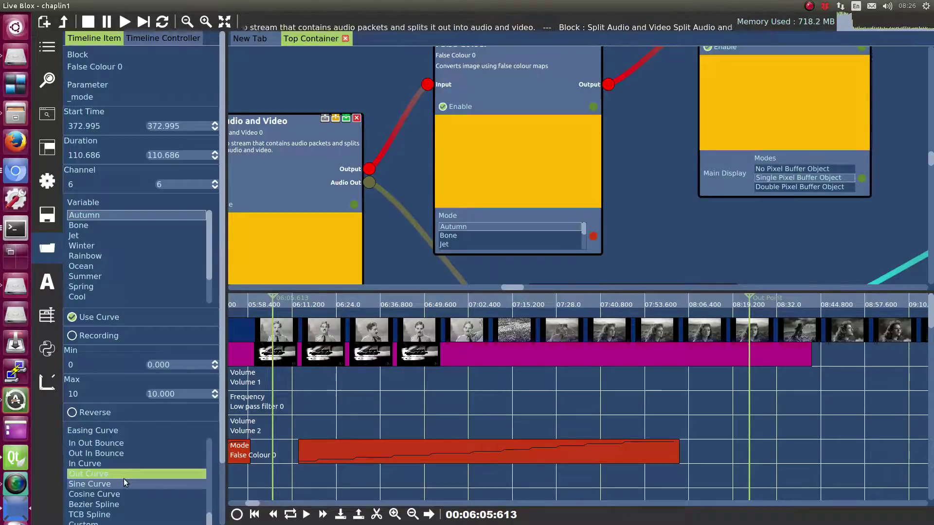
{"action": "left_click", "coordinate": [120, 493]}
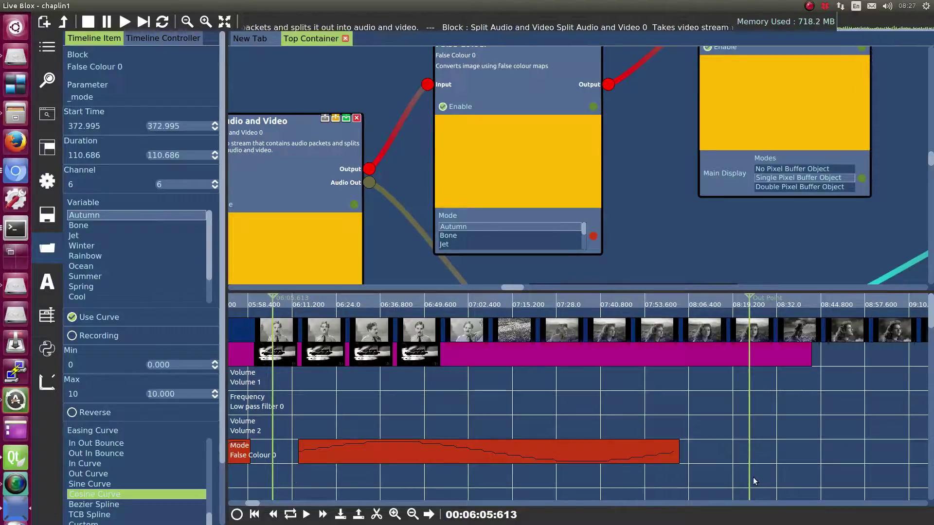
- Move the out point to about 06:17 and play through the start of the cosine-curve automation, pausing at about 06:30
{"action": "left_click_drag", "start_coordinate": [753, 477], "coordinate": [614, 492]}
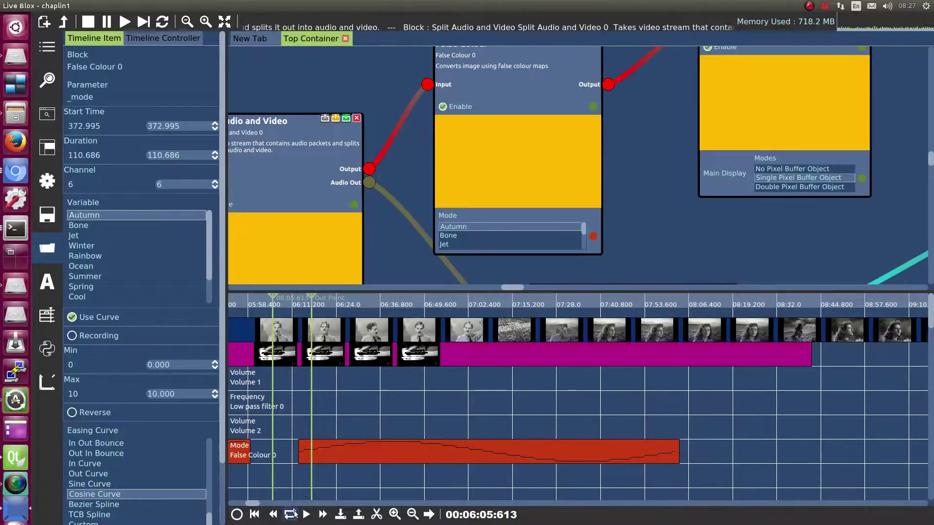
{"action": "left_click", "coordinate": [306, 514]}
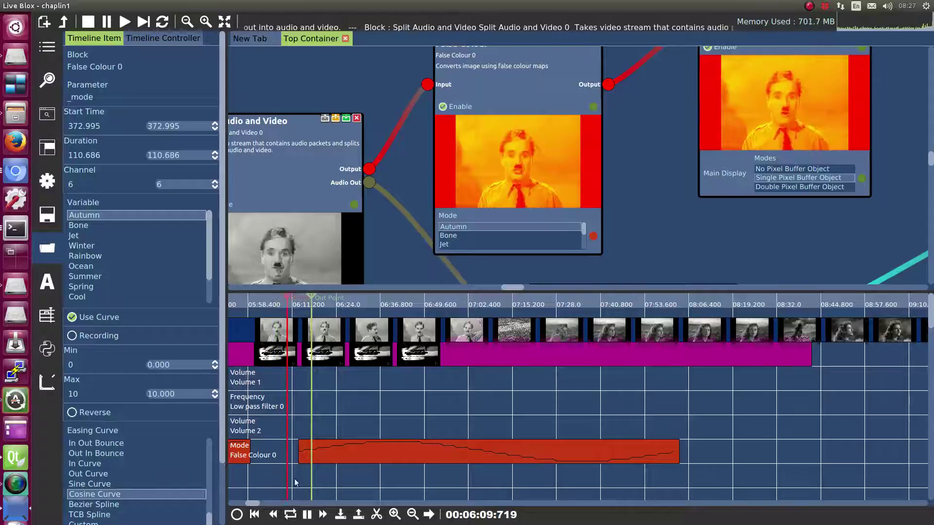
{"action": "left_click_drag", "start_coordinate": [294, 479], "coordinate": [335, 502]}
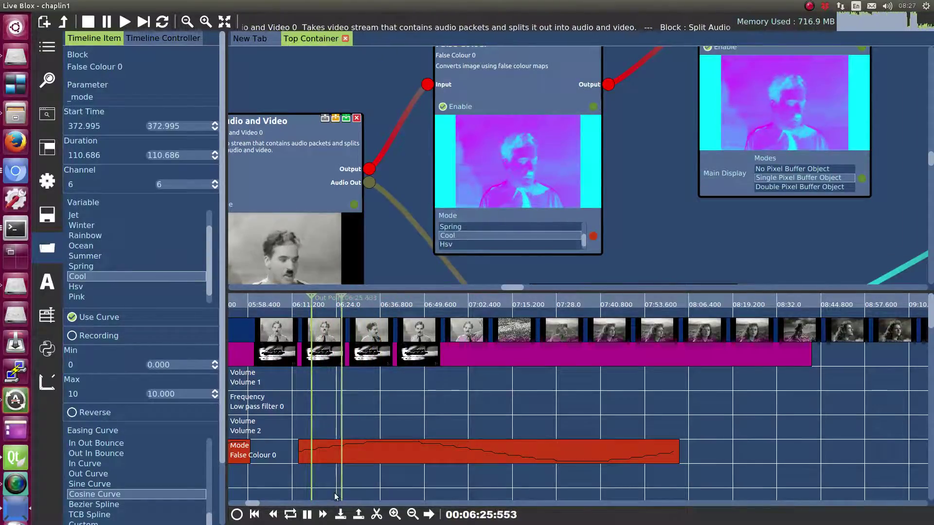
{"action": "left_click", "coordinate": [307, 515]}
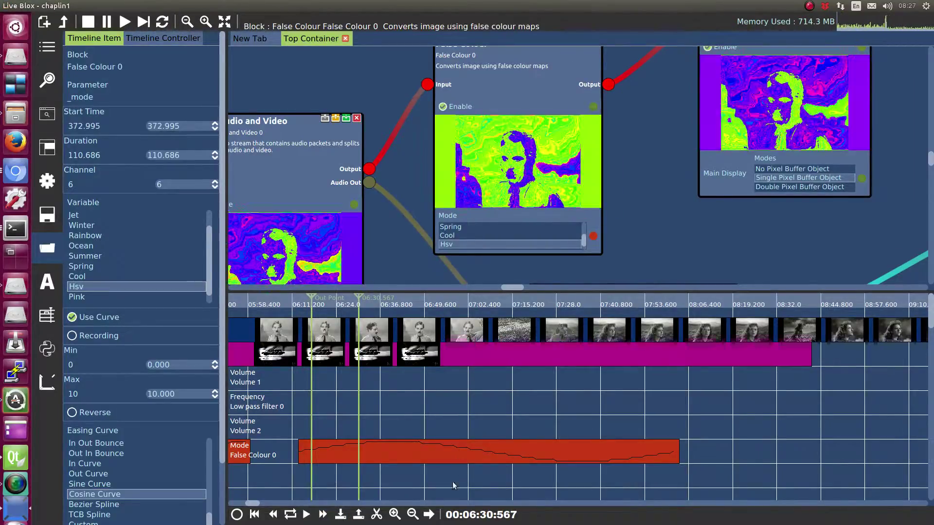
- Delete the cosine-curve Mode item and create a replacement about 85 s long, starting at about 06:14
{"action": "key", "text": "Delete"}
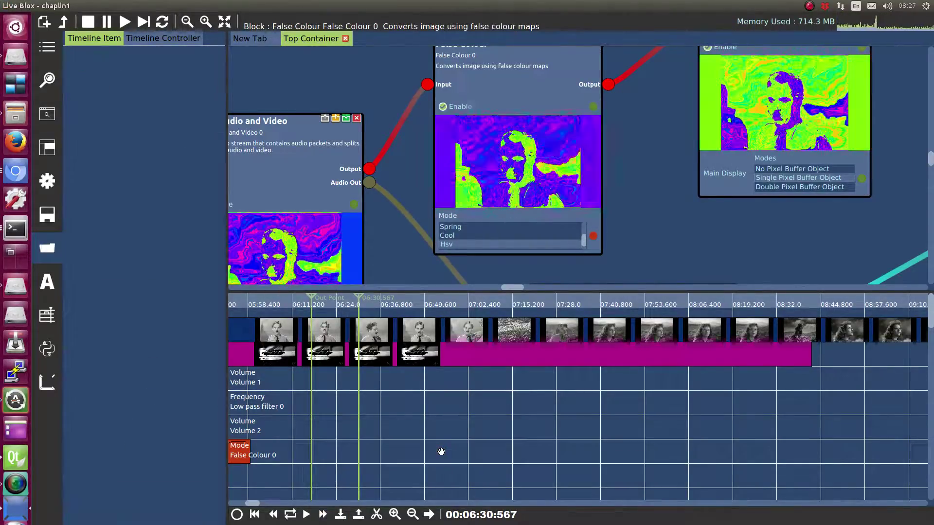
{"action": "left_click", "coordinate": [58, 44]}
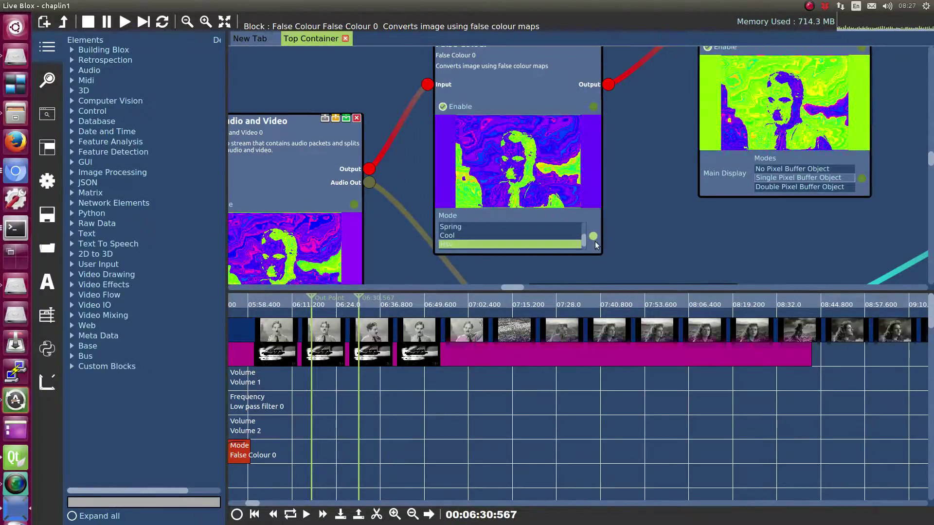
{"action": "left_click_drag", "start_coordinate": [371, 457], "coordinate": [455, 490]}
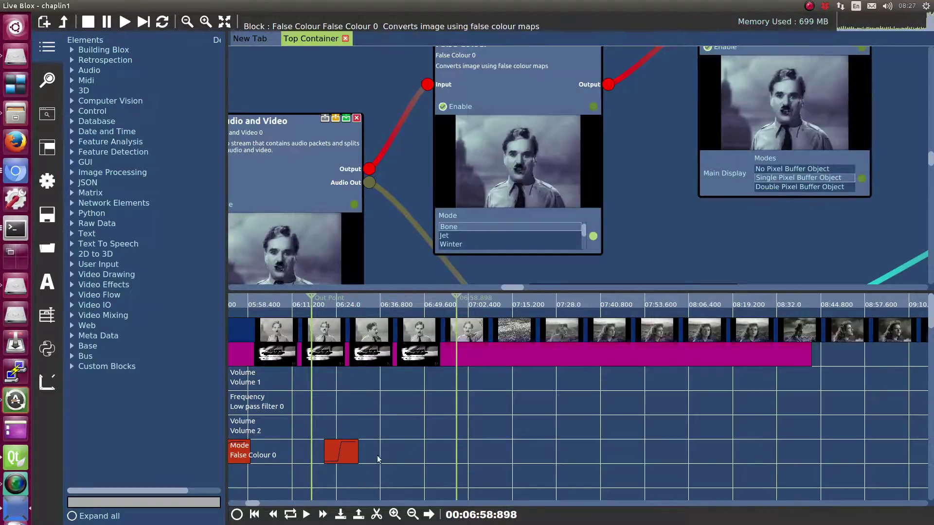
{"action": "left_click_drag", "start_coordinate": [359, 452], "coordinate": [547, 452]}
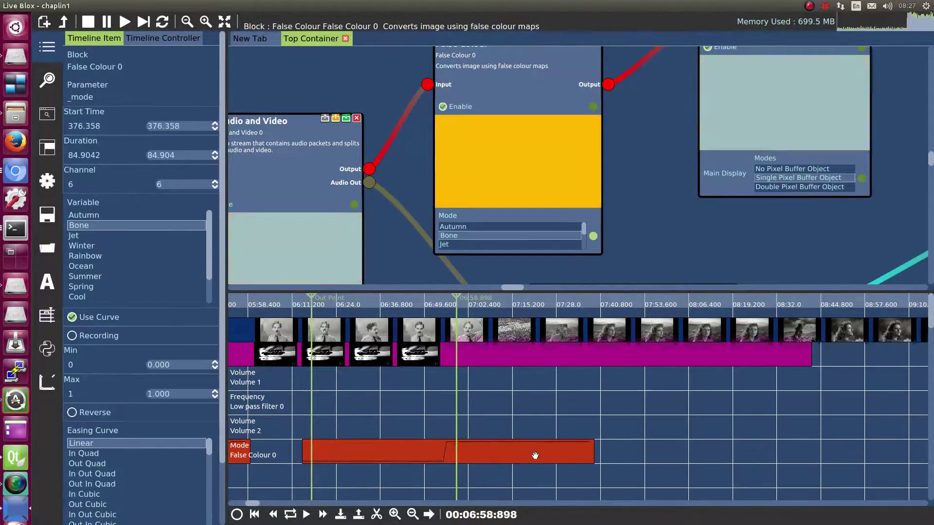
- Turn off Use Curve for the new Mode item and move the out point to about 06:07, ahead of the item
{"action": "left_click_drag", "start_coordinate": [454, 483], "coordinate": [348, 482]}
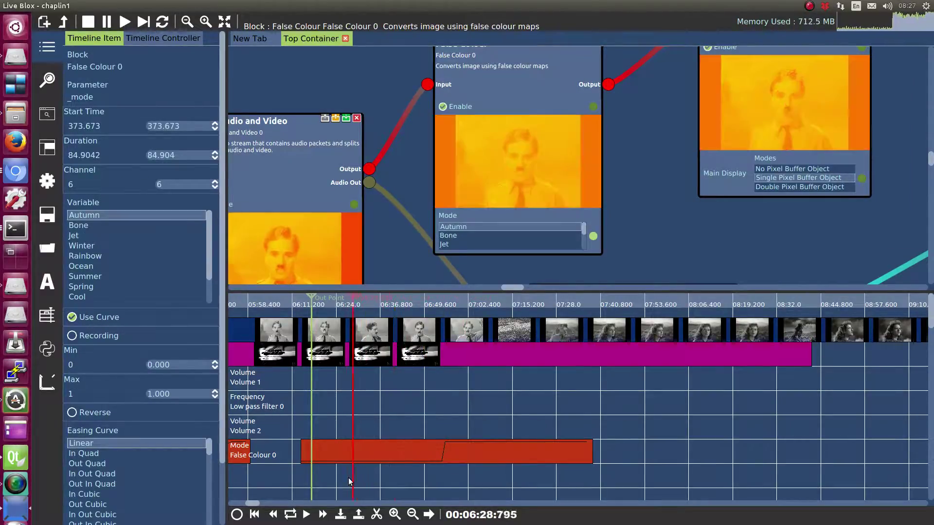
{"action": "left_click", "coordinate": [322, 479]}
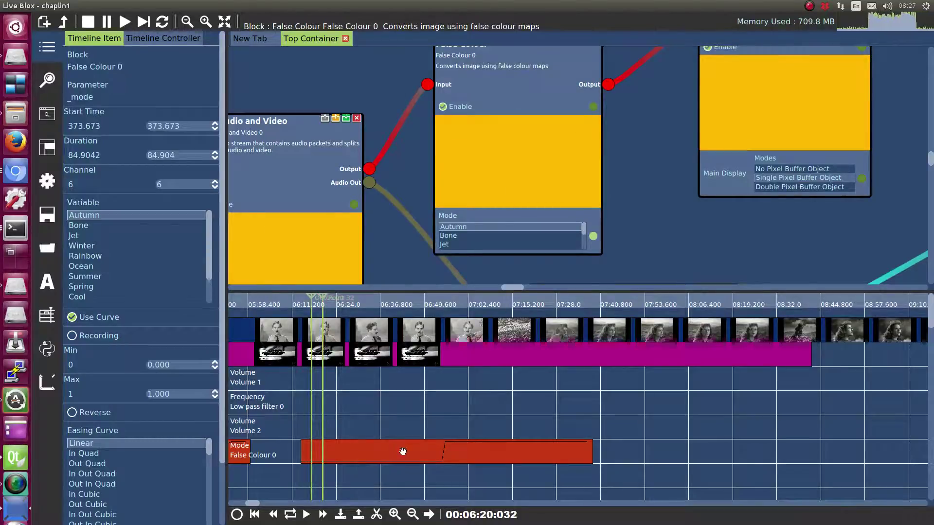
{"action": "left_click", "coordinate": [108, 317]}
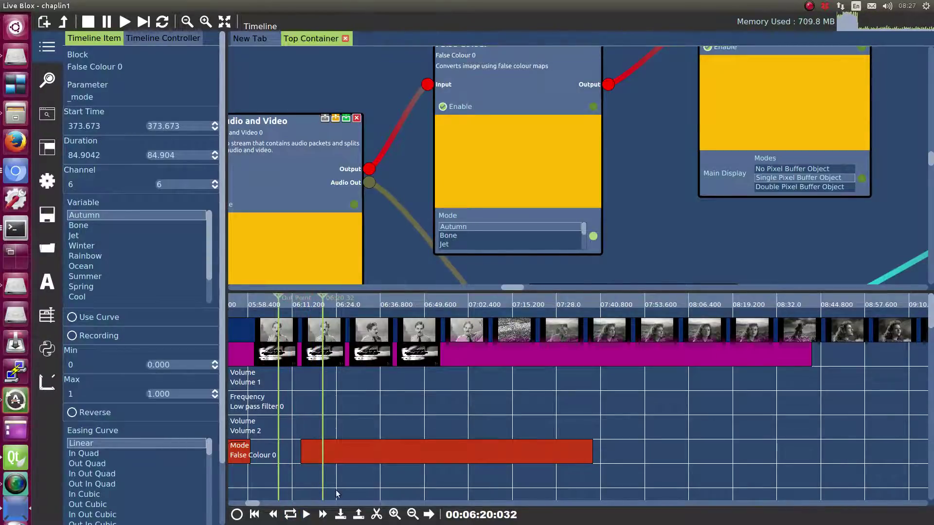
- Start playback at about 06:13 and enable Recording for the new Mode item
{"action": "left_click", "coordinate": [302, 490]}
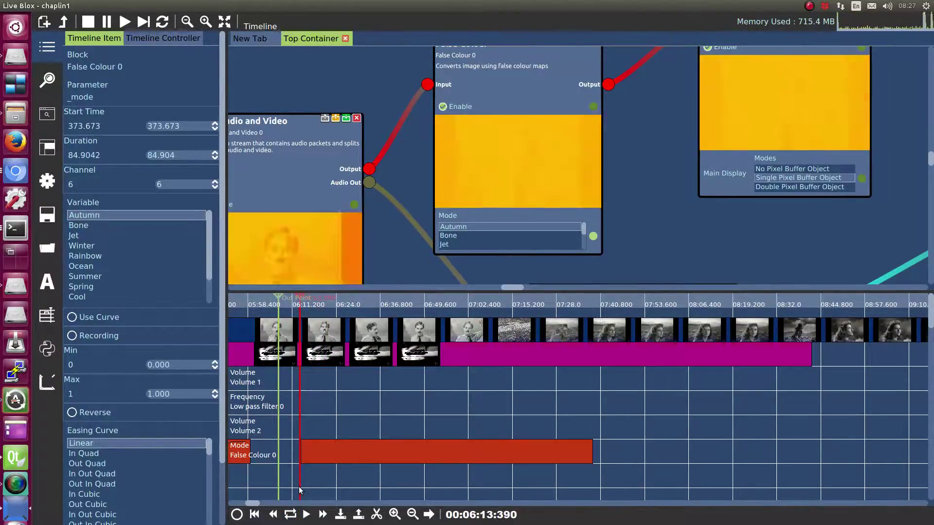
{"action": "left_click", "coordinate": [307, 513]}
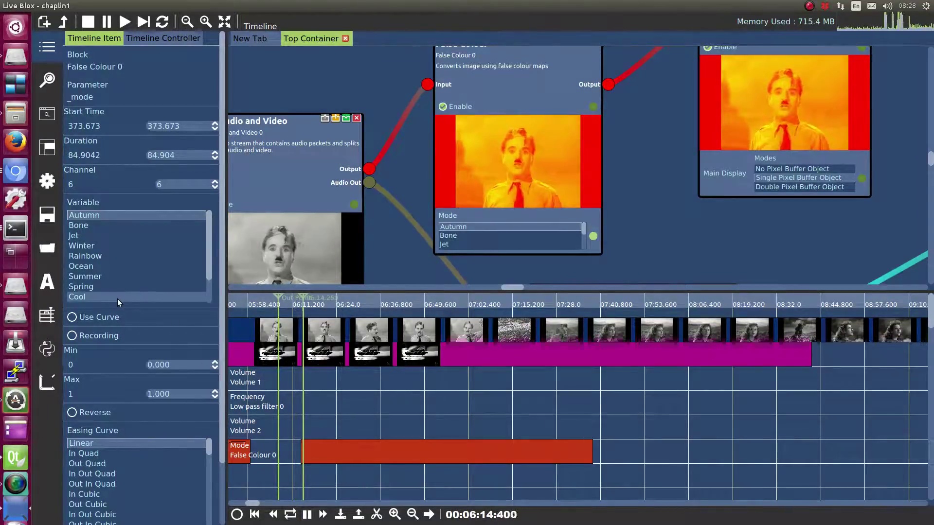
{"action": "left_click", "coordinate": [97, 337]}
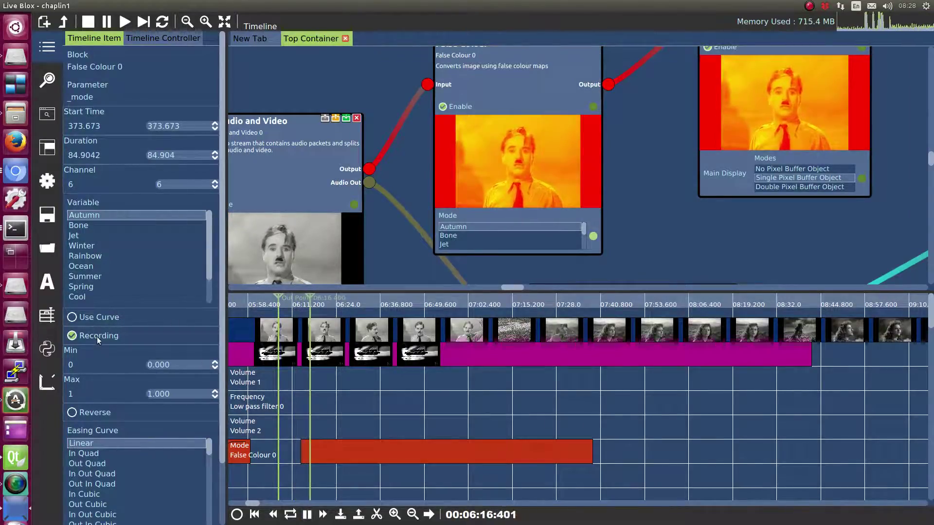
- Record mode changes live into the item: Rainbow, Ocean, Summer, Spring, Jet, Bone, Autumn, Winter and Ocean
{"action": "left_click", "coordinate": [112, 253]}
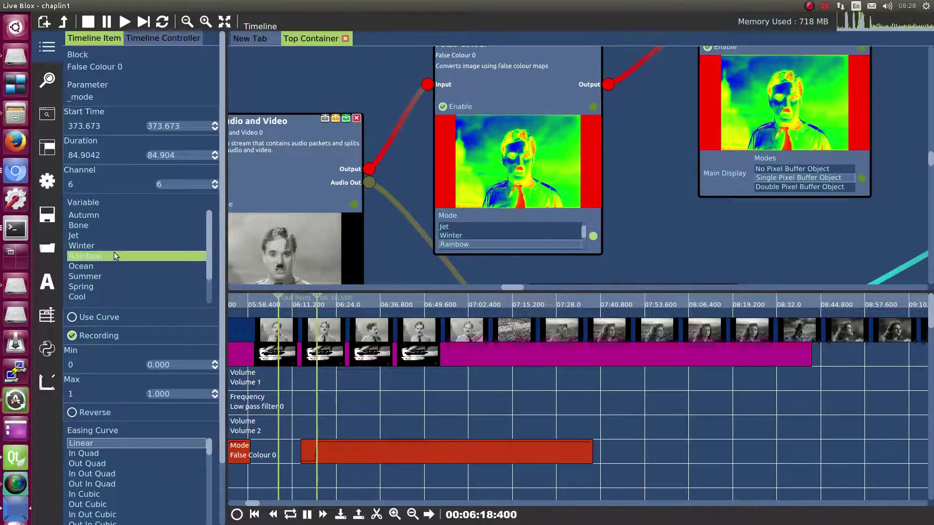
{"action": "left_click", "coordinate": [109, 265]}
{"action": "left_click", "coordinate": [104, 276]}
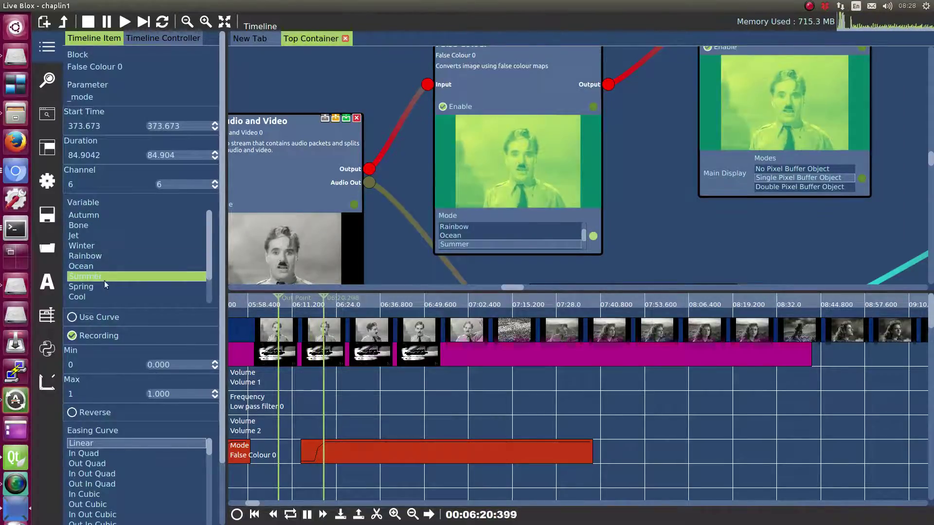
{"action": "left_click", "coordinate": [103, 286]}
{"action": "left_click", "coordinate": [111, 234]}
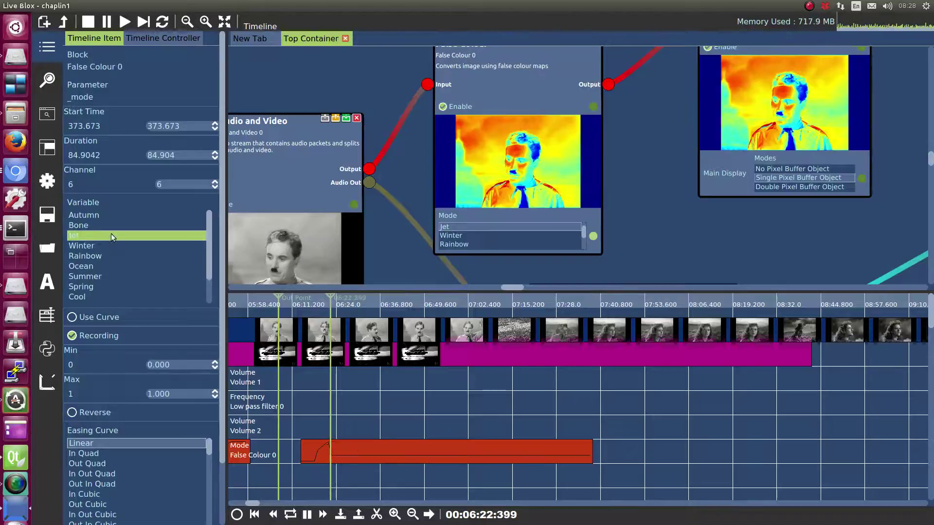
{"action": "left_click", "coordinate": [118, 224]}
{"action": "left_click", "coordinate": [119, 216]}
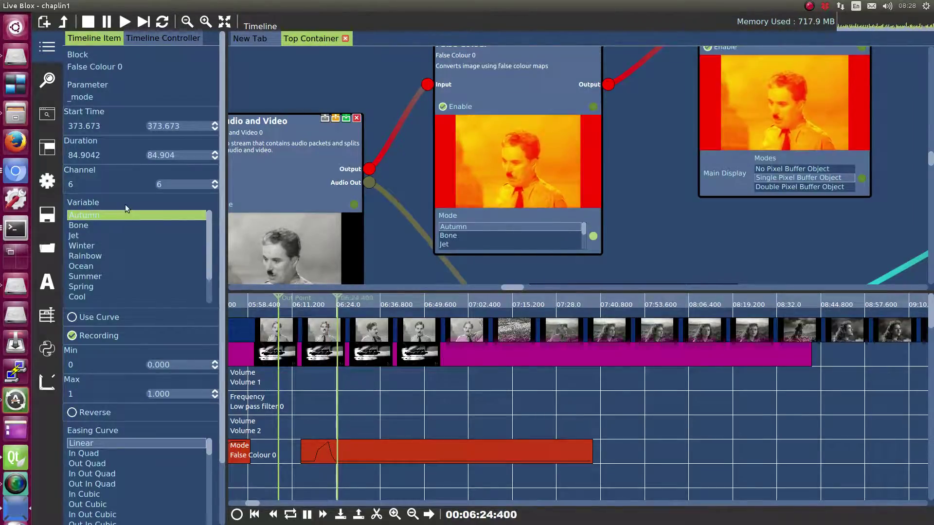
{"action": "left_click", "coordinate": [109, 245]}
{"action": "left_click", "coordinate": [104, 267]}
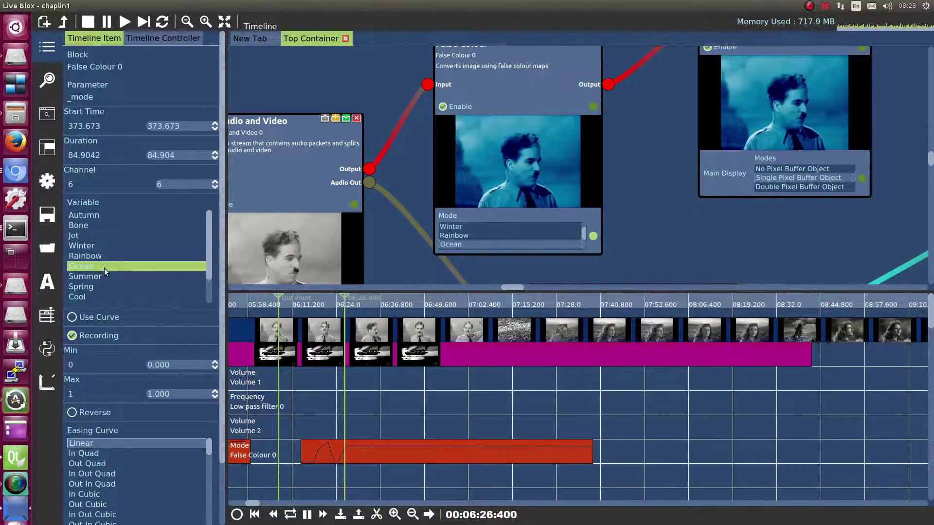
- Continue recording mode changes live into the item: Summer, Spring, Cool, Hsv, Spring, Pink, Cool and Spring
{"action": "scroll", "coordinate": [104, 267], "scroll_direction": "down", "scroll_amount": 1}
{"action": "left_click", "coordinate": [108, 249]}
{"action": "left_click", "coordinate": [107, 258]}
{"action": "left_click", "coordinate": [107, 267]}
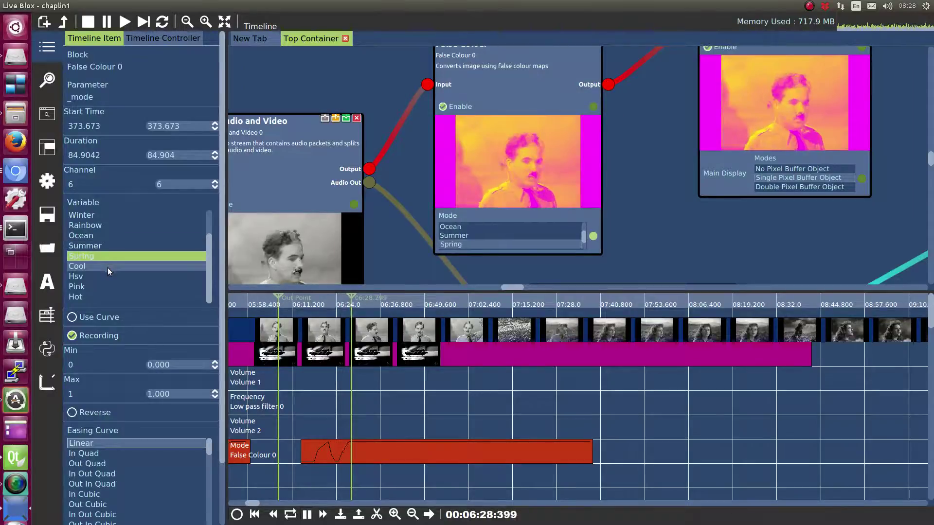
{"action": "left_click", "coordinate": [104, 274]}
{"action": "left_click", "coordinate": [121, 255]}
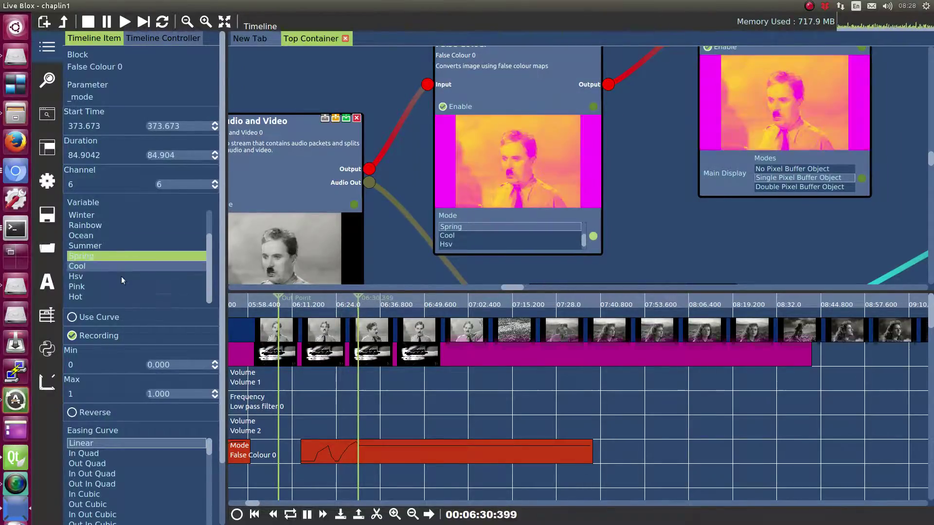
{"action": "left_click", "coordinate": [114, 286]}
{"action": "left_click", "coordinate": [118, 268]}
{"action": "left_click", "coordinate": [120, 255]}
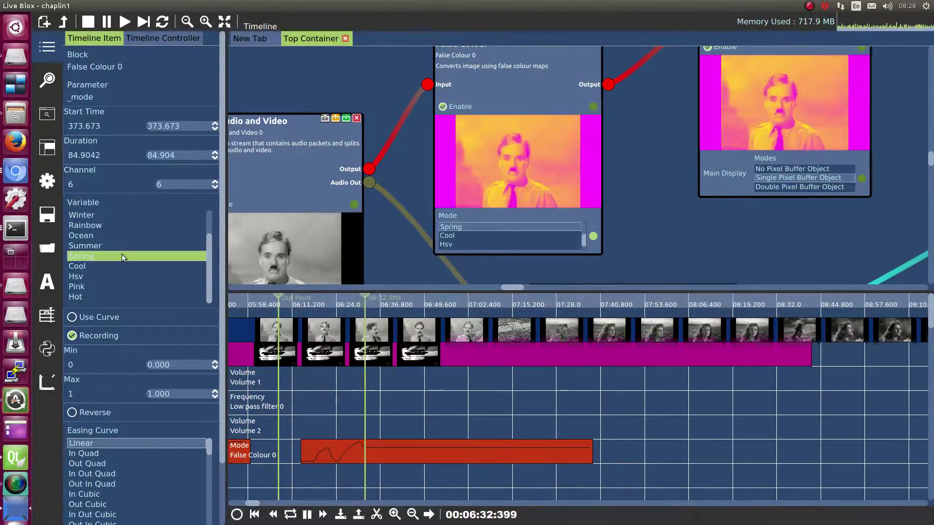
- Record further mode changes during playback: Summer, Ocean, Rainbow, Winter, Summer, Spring, Cool, Hsv and Spring
{"action": "left_click", "coordinate": [126, 246]}
{"action": "left_click", "coordinate": [133, 235]}
{"action": "left_click", "coordinate": [135, 224]}
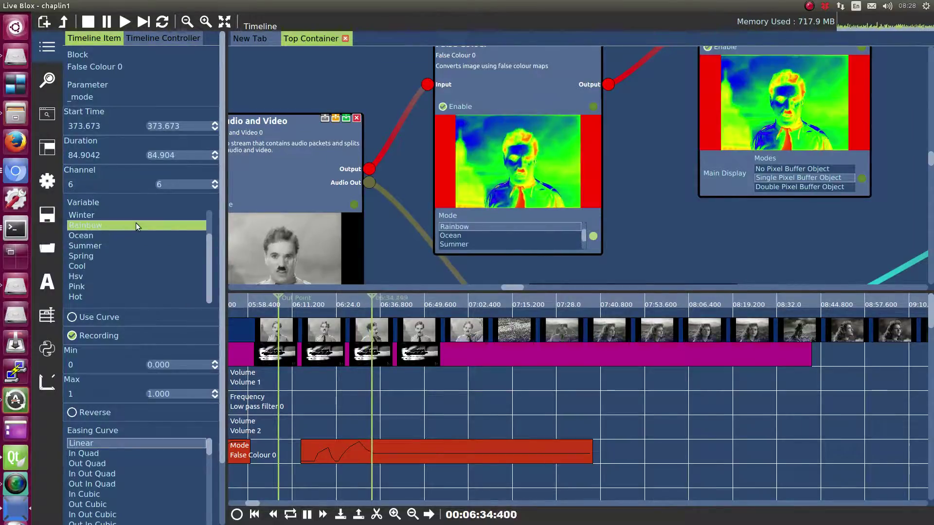
{"action": "left_click", "coordinate": [141, 214]}
{"action": "left_click", "coordinate": [125, 244]}
{"action": "left_click", "coordinate": [119, 256]}
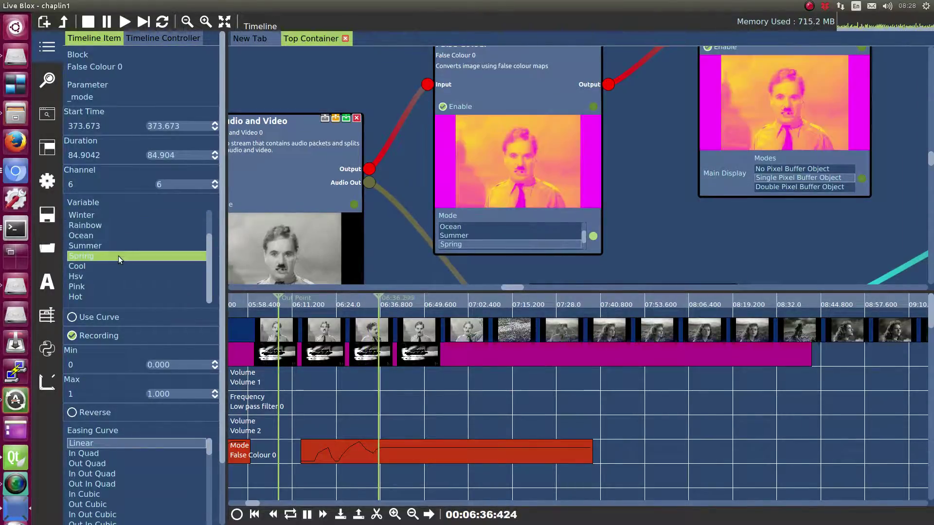
{"action": "left_click", "coordinate": [116, 266]}
{"action": "left_click", "coordinate": [116, 278]}
{"action": "left_click", "coordinate": [125, 255]}
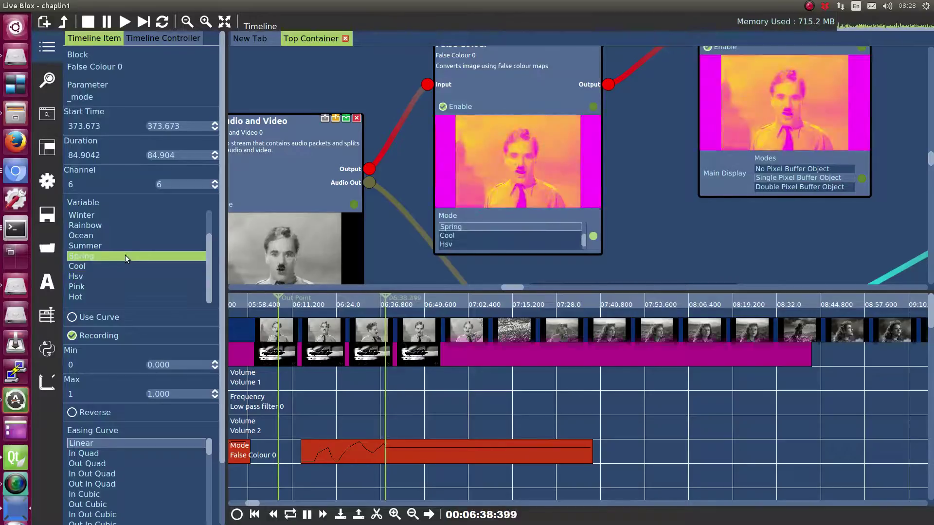
- Record the mode sequence Rainbow, Spring, Hsv, Summer, Ocean, Cool, Hsv, Spring, Ocean, Rainbow and Winter into the item
{"action": "left_click", "coordinate": [134, 226]}
{"action": "left_click", "coordinate": [128, 254]}
{"action": "left_click", "coordinate": [121, 274]}
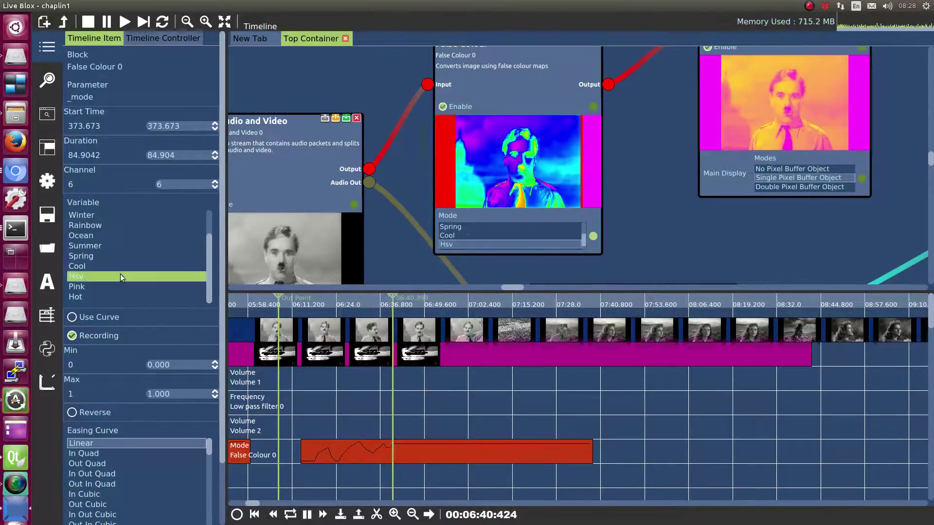
{"action": "left_click", "coordinate": [124, 245]}
{"action": "left_click", "coordinate": [124, 236]}
{"action": "left_click", "coordinate": [109, 265]}
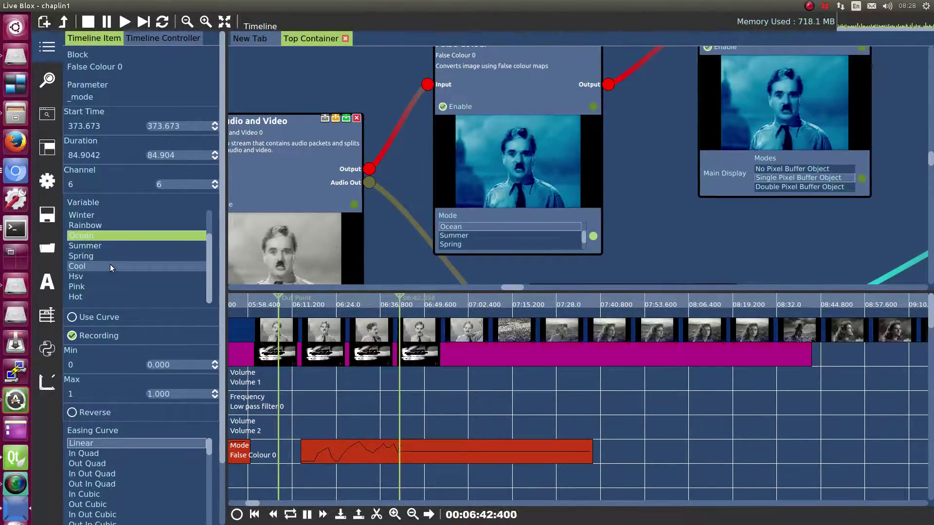
{"action": "left_click", "coordinate": [107, 276]}
{"action": "left_click", "coordinate": [112, 256]}
{"action": "left_click", "coordinate": [116, 234]}
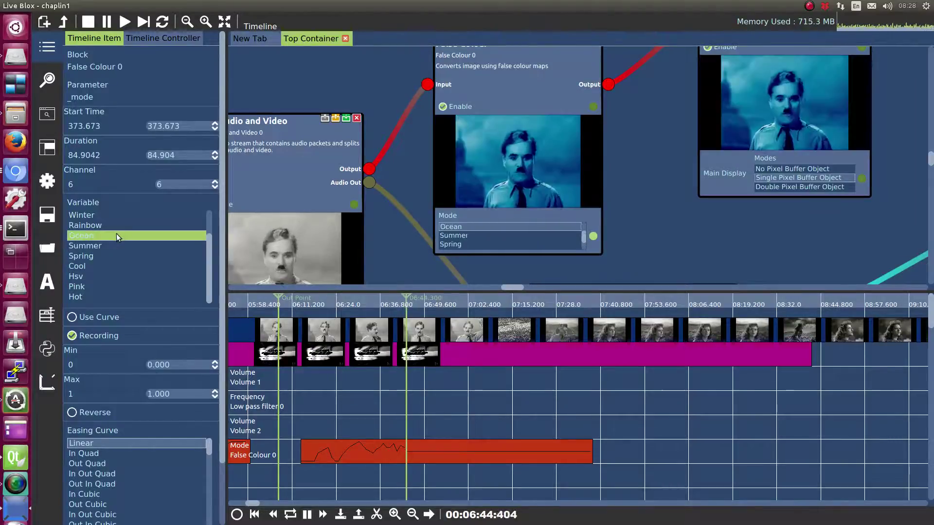
{"action": "left_click", "coordinate": [121, 226]}
{"action": "left_click", "coordinate": [126, 217]}
- Record Summer, Cool, Hsv, Summer, Rainbow, Winter, Ocean, Summer, Cool and Hsv into the item, and turn off Recording
{"action": "left_click", "coordinate": [114, 242]}
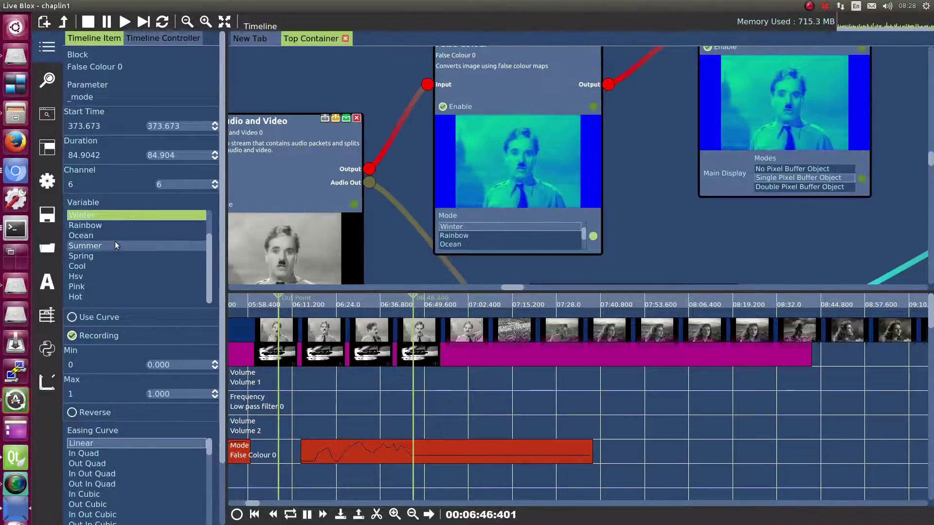
{"action": "left_click", "coordinate": [112, 263]}
{"action": "left_click", "coordinate": [114, 275]}
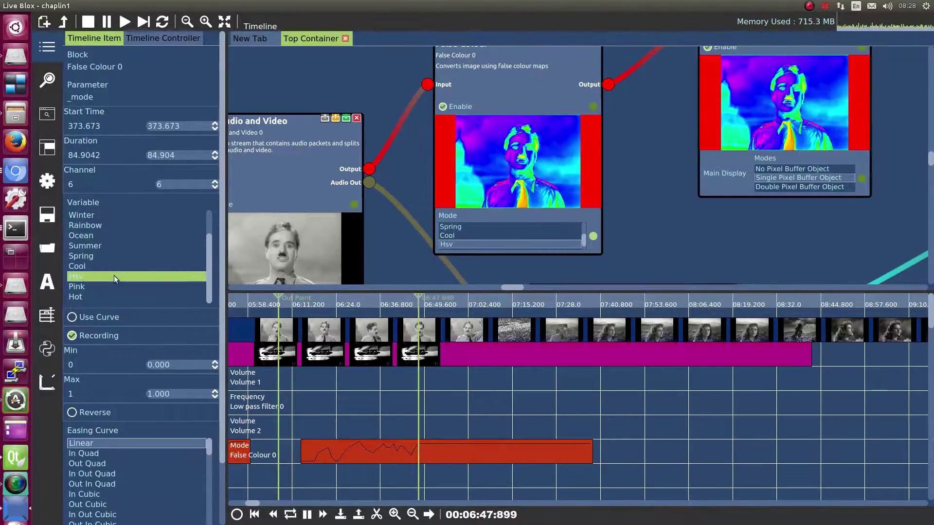
{"action": "left_click", "coordinate": [127, 248]}
{"action": "left_click", "coordinate": [135, 226]}
{"action": "left_click", "coordinate": [136, 218]}
{"action": "left_click", "coordinate": [119, 236]}
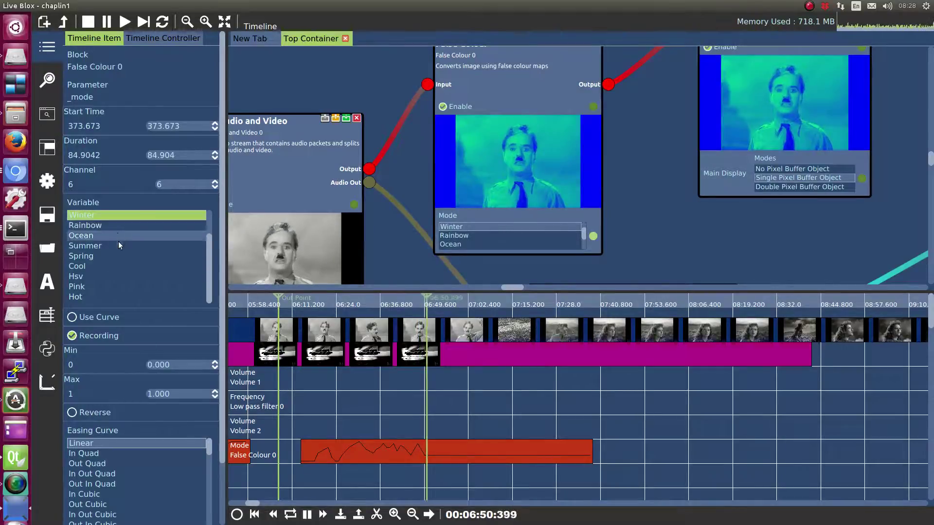
{"action": "left_click", "coordinate": [113, 247]}
{"action": "left_click", "coordinate": [106, 264]}
{"action": "left_click", "coordinate": [115, 276]}
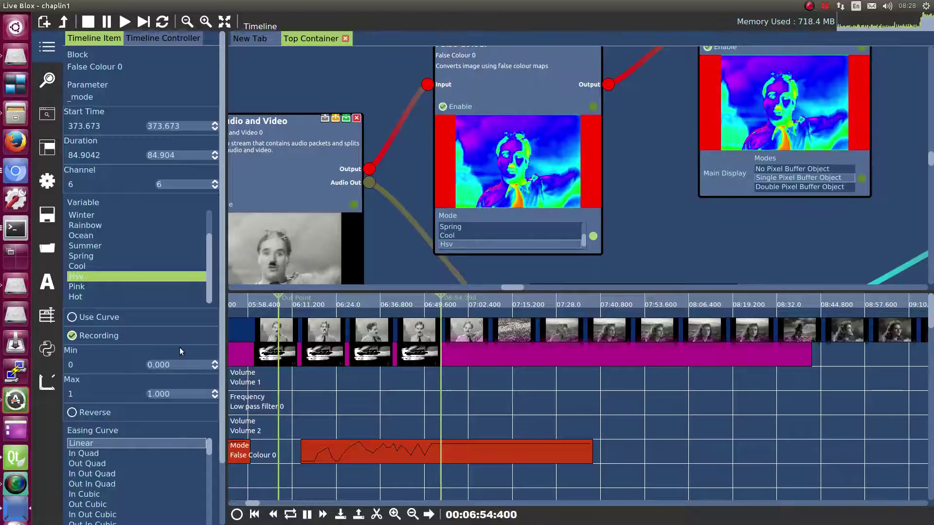
{"action": "left_click", "coordinate": [104, 337]}
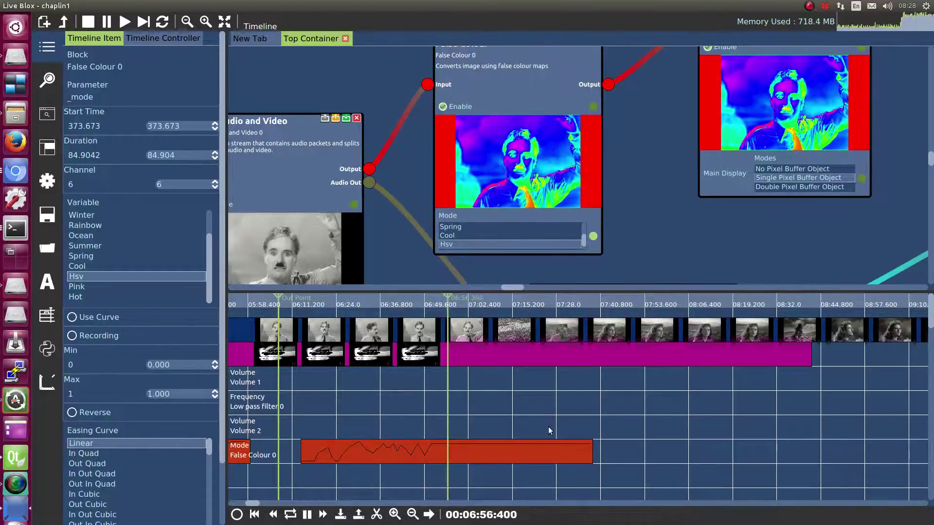
- Replay the recorded Mode item from about 06:13 in the full-screen LiveBlox output window, and return to the main timeline window
{"action": "left_click_drag", "start_coordinate": [450, 394], "coordinate": [294, 411]}
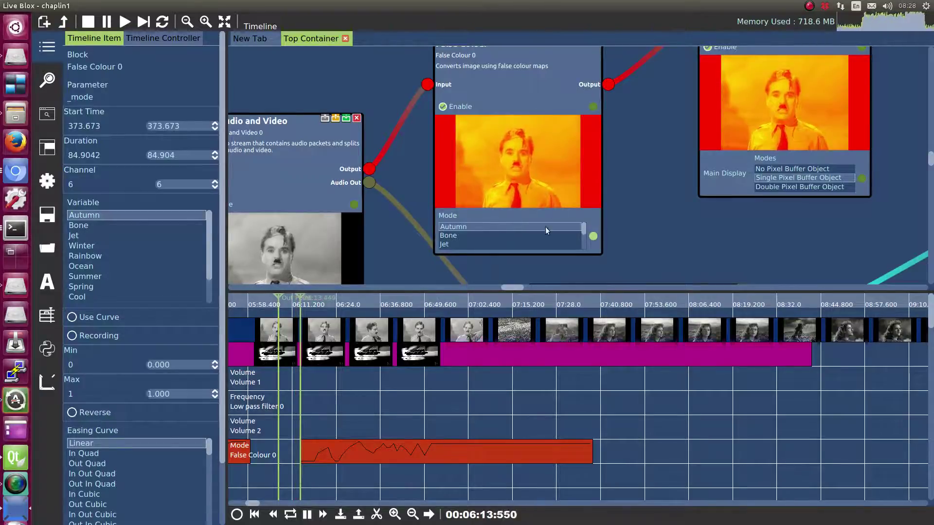
{"action": "key", "text": "alt+Tab"}
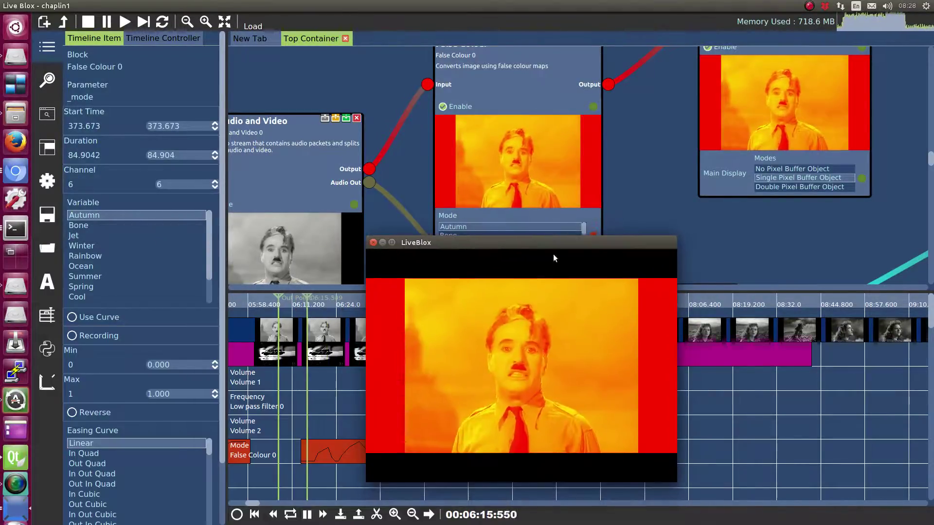
{"action": "double_click", "coordinate": [568, 342]}
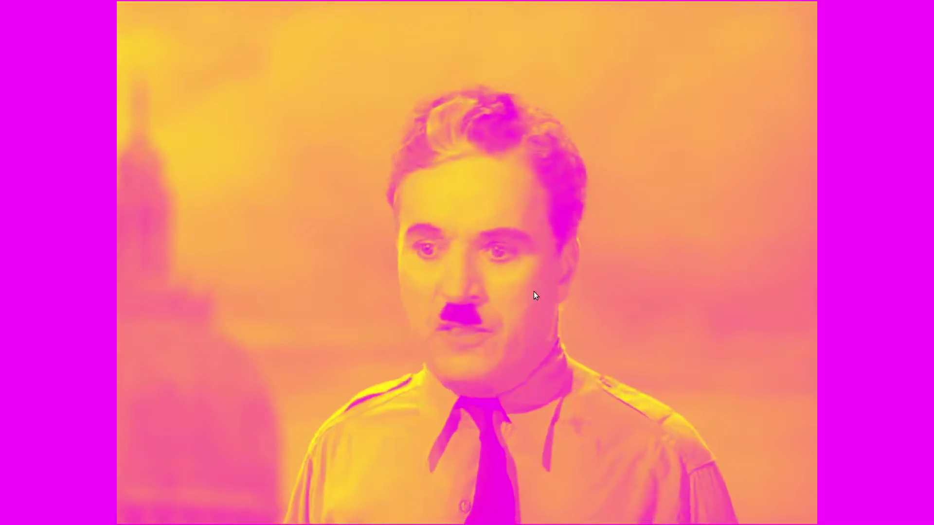
{"action": "double_click", "coordinate": [533, 289]}
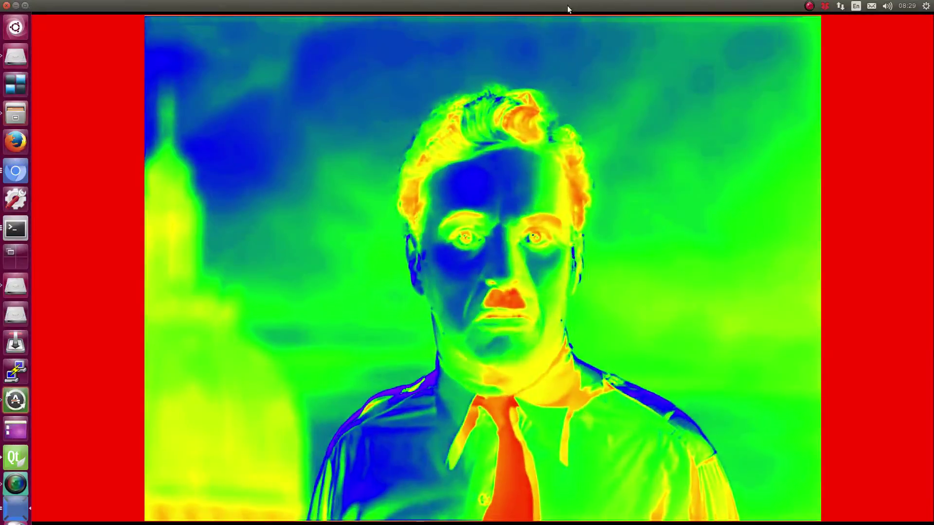
{"action": "left_click_drag", "start_coordinate": [568, 8], "coordinate": [515, 89]}
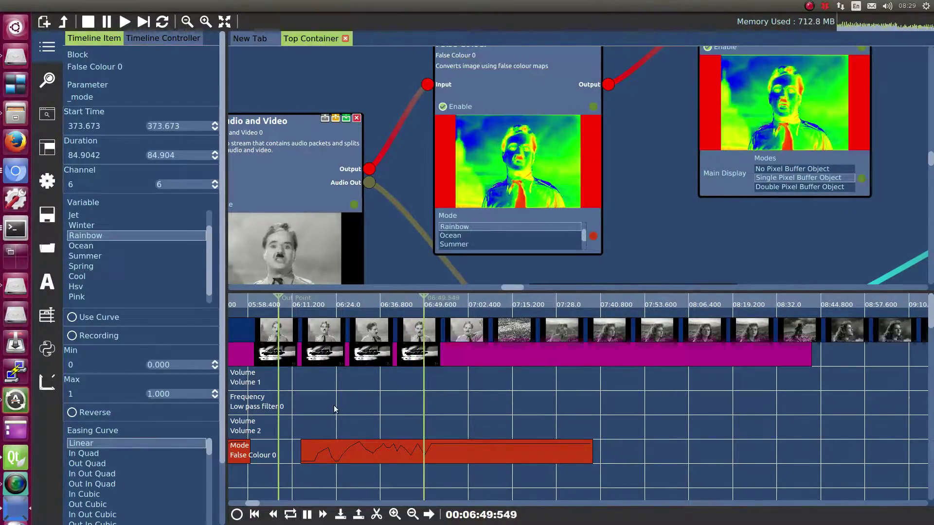
- Scrub through the recorded mode changes, pause playback, and examine the curve and thumbnails around 06:44 up close
{"action": "left_click_drag", "start_coordinate": [335, 409], "coordinate": [313, 472]}
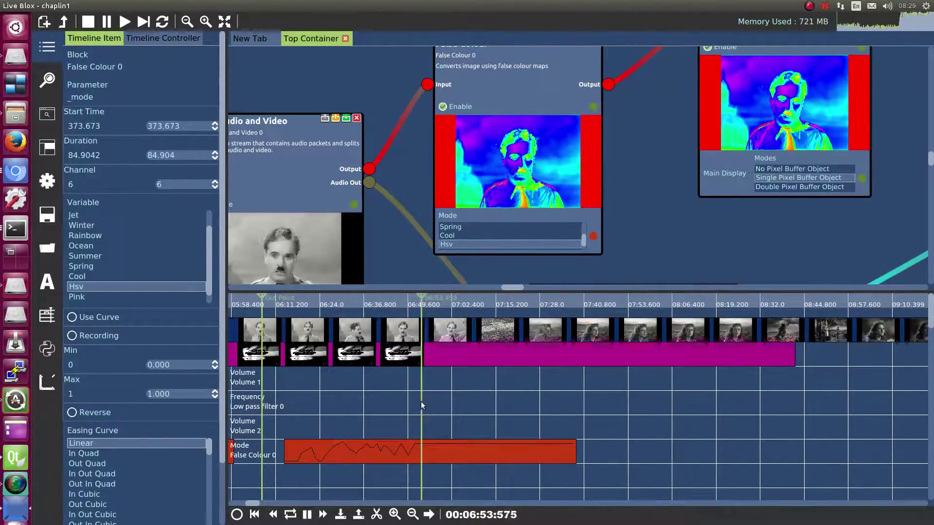
{"action": "left_click_drag", "start_coordinate": [427, 410], "coordinate": [406, 410]}
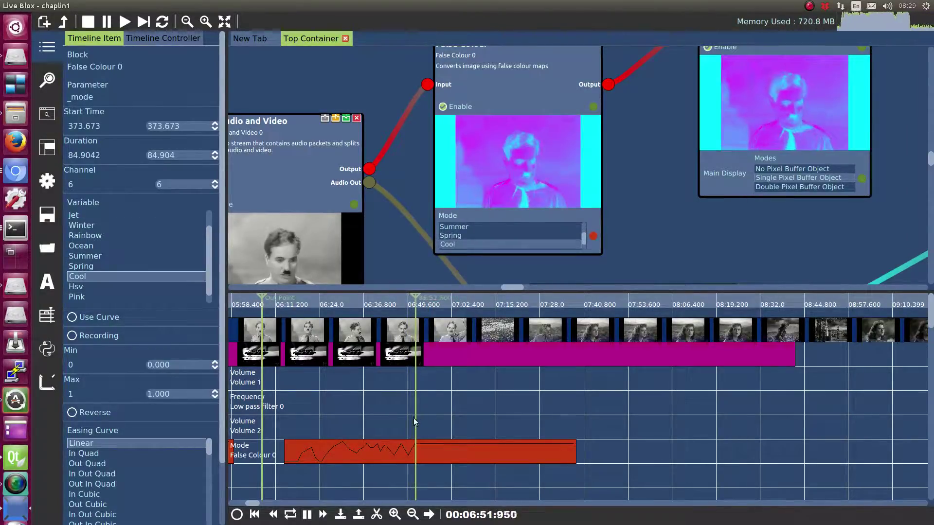
{"action": "left_click", "coordinate": [380, 425]}
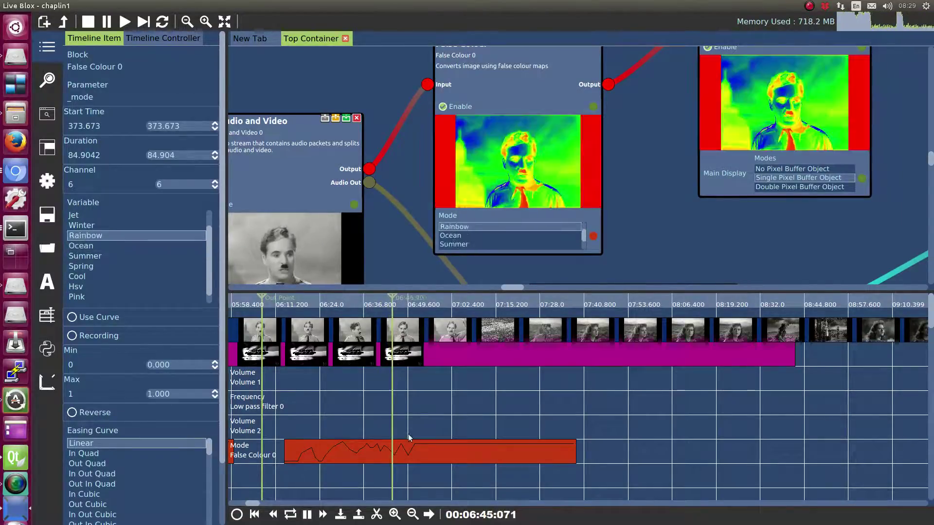
{"action": "left_click", "coordinate": [307, 515]}
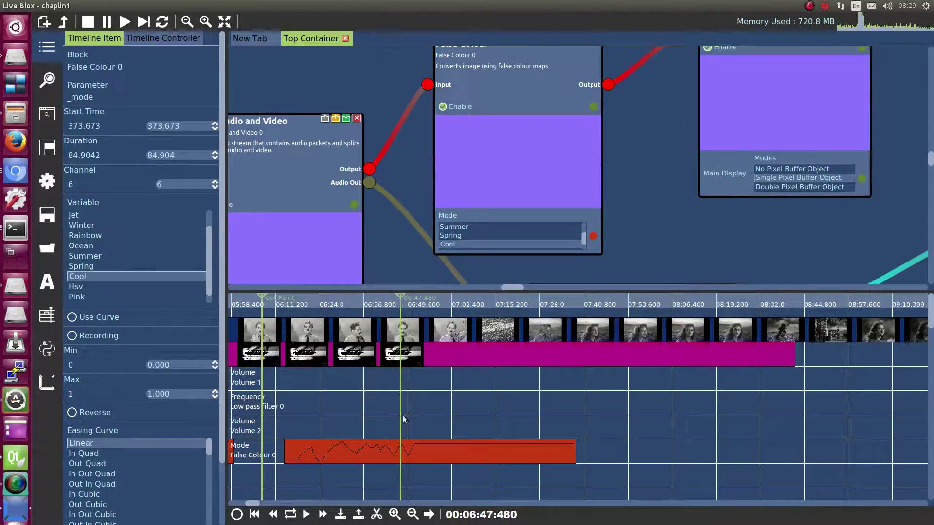
{"action": "left_click_drag", "start_coordinate": [407, 414], "coordinate": [473, 410]}
{"action": "scroll", "coordinate": [451, 367], "scroll_direction": "up", "scroll_amount": 3}
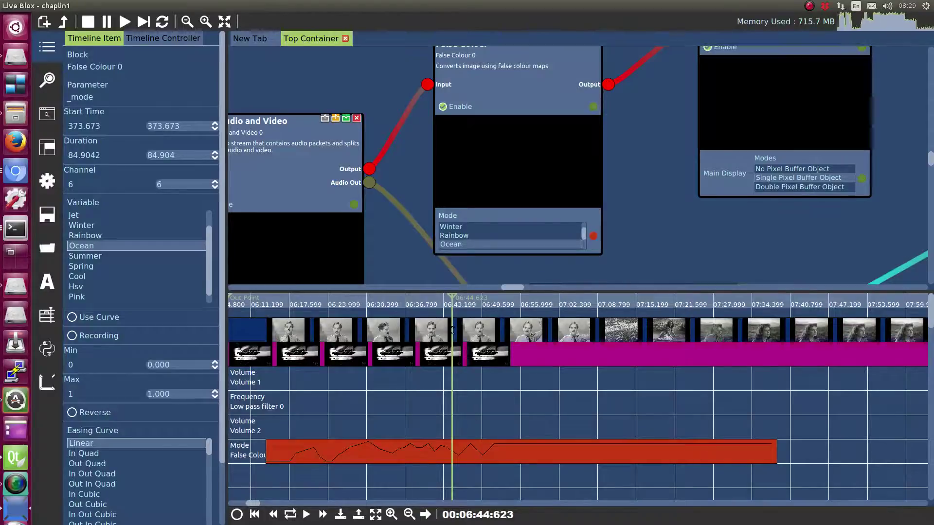
{"action": "scroll", "coordinate": [452, 330], "scroll_direction": "up", "scroll_amount": 3}
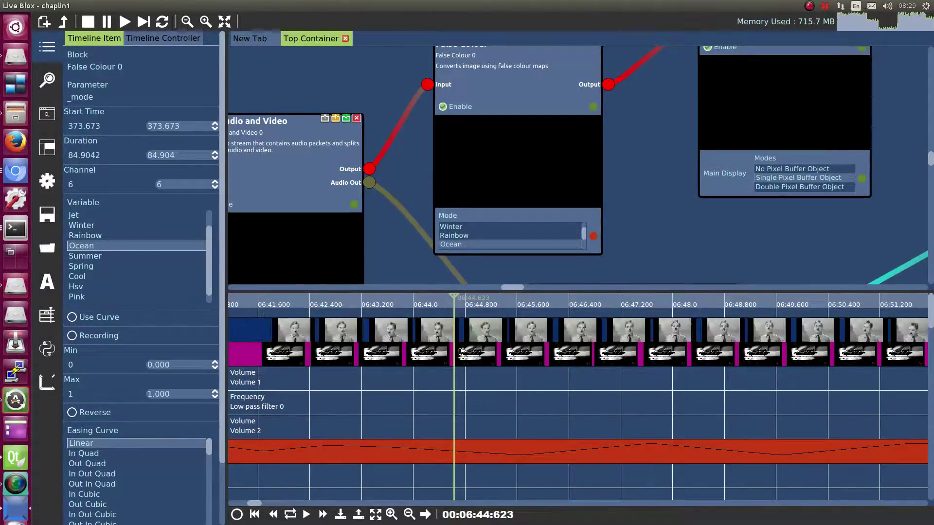
{"action": "scroll", "coordinate": [486, 362], "scroll_direction": "up", "scroll_amount": 2}
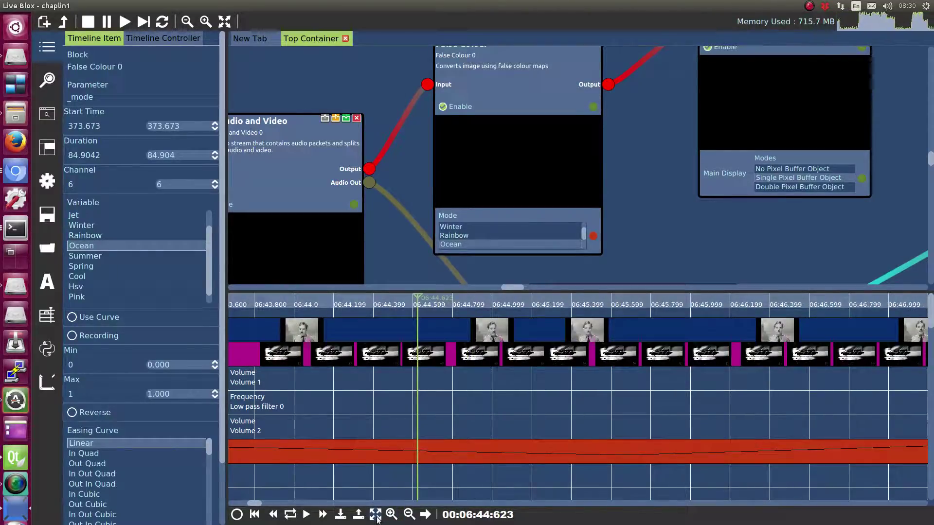
- Cut the Timeline Video Read 0 clip in two so that its first part lasts 385.707 s
{"action": "scroll", "coordinate": [447, 412], "scroll_direction": "down", "scroll_amount": 6}
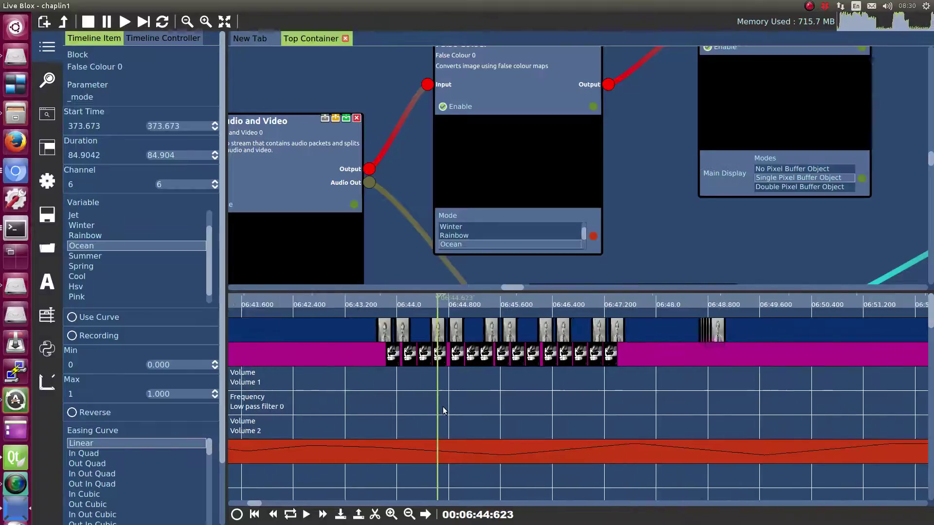
{"action": "scroll", "coordinate": [446, 405], "scroll_direction": "down", "scroll_amount": 3}
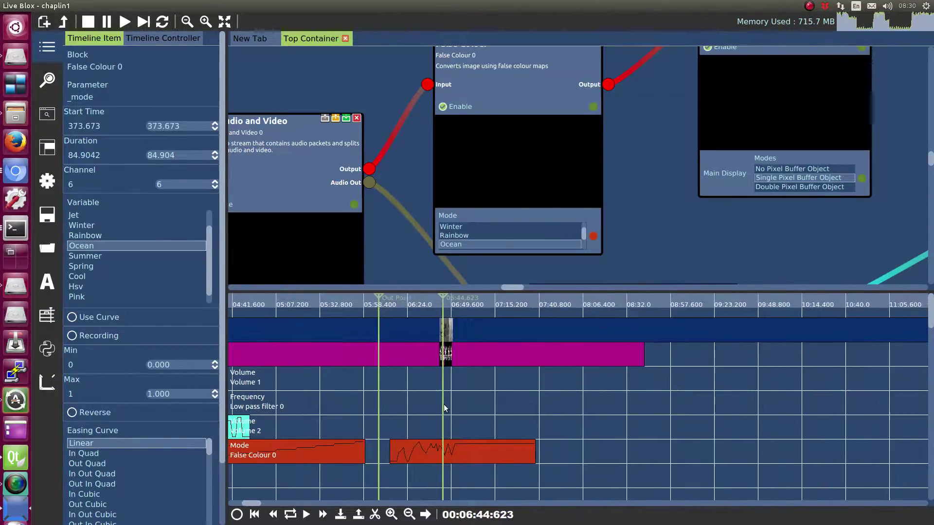
{"action": "left_click_drag", "start_coordinate": [494, 332], "coordinate": [501, 332]}
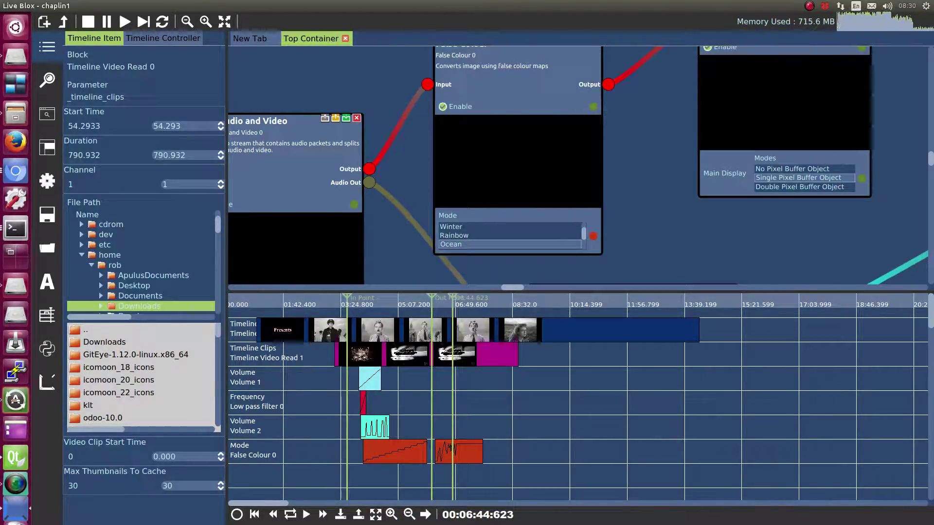
{"action": "scroll", "coordinate": [460, 447], "scroll_direction": "up", "scroll_amount": 2}
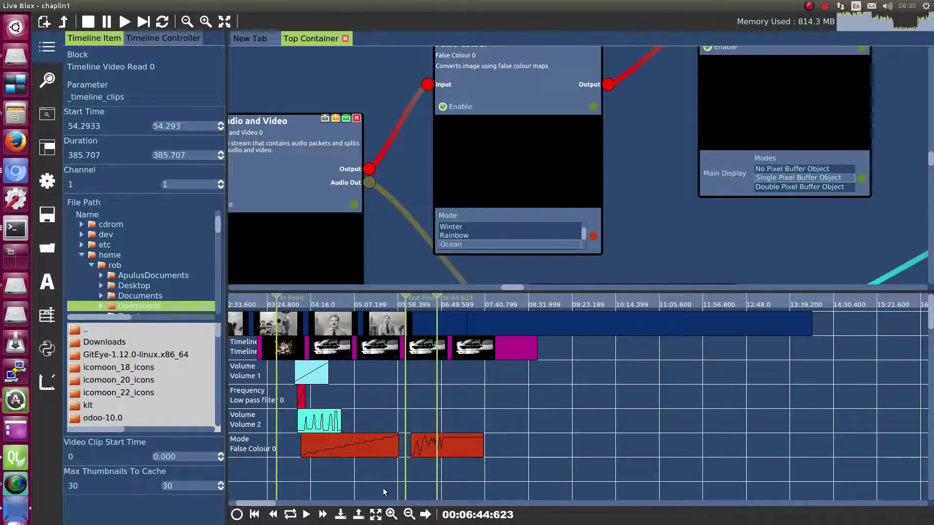
- Resume playback, leave cut mode and move the clip's second part to start at 475.449 s, scrubbing the playhead back to about 06:24
{"action": "left_click", "coordinate": [306, 514]}
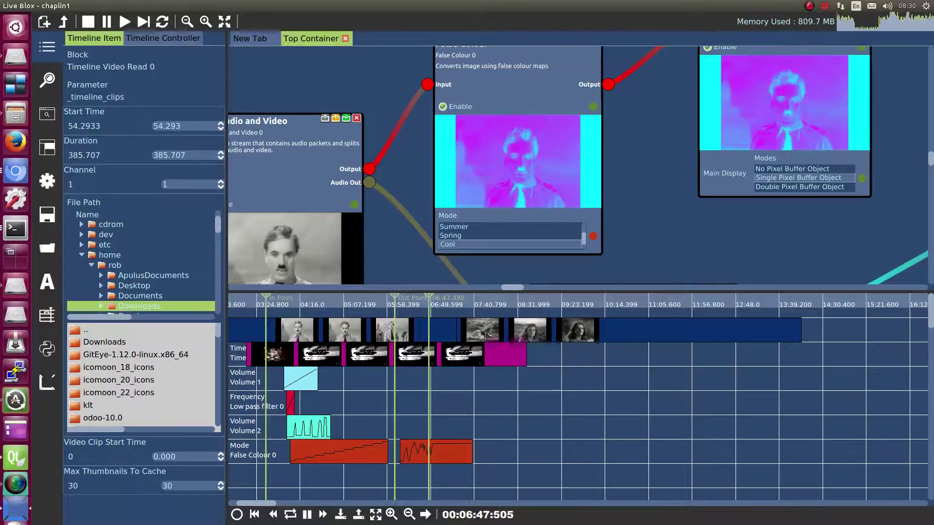
{"action": "left_click", "coordinate": [376, 514]}
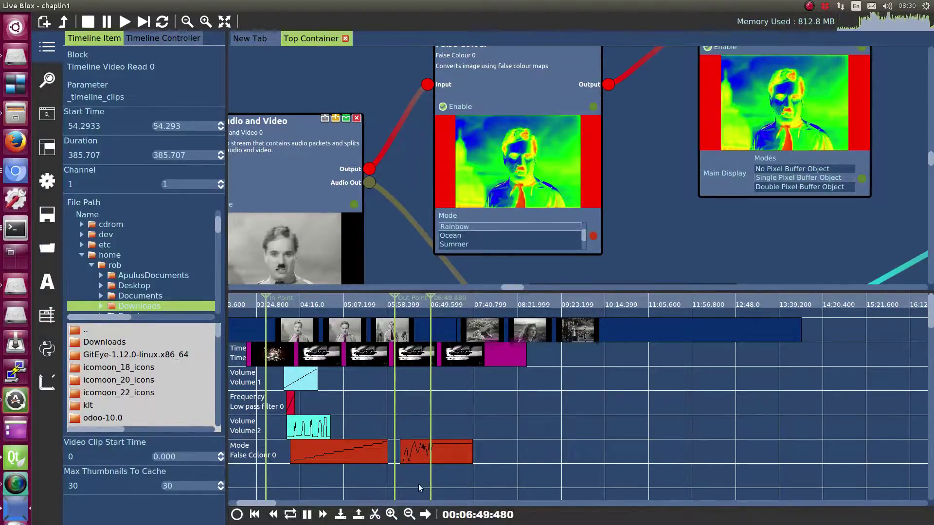
{"action": "left_click", "coordinate": [487, 333]}
{"action": "left_click_drag", "start_coordinate": [487, 333], "coordinate": [518, 333]}
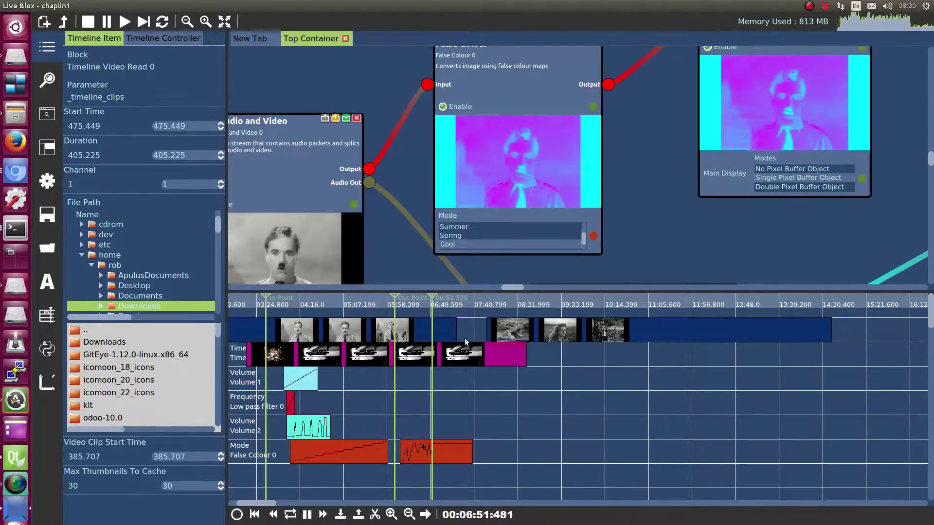
{"action": "left_click", "coordinate": [443, 393]}
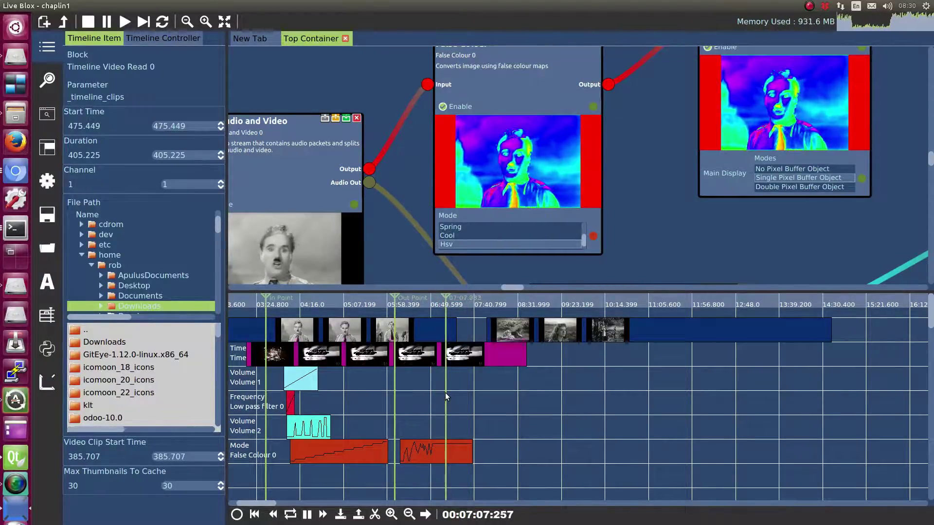
{"action": "left_click_drag", "start_coordinate": [445, 392], "coordinate": [409, 389]}
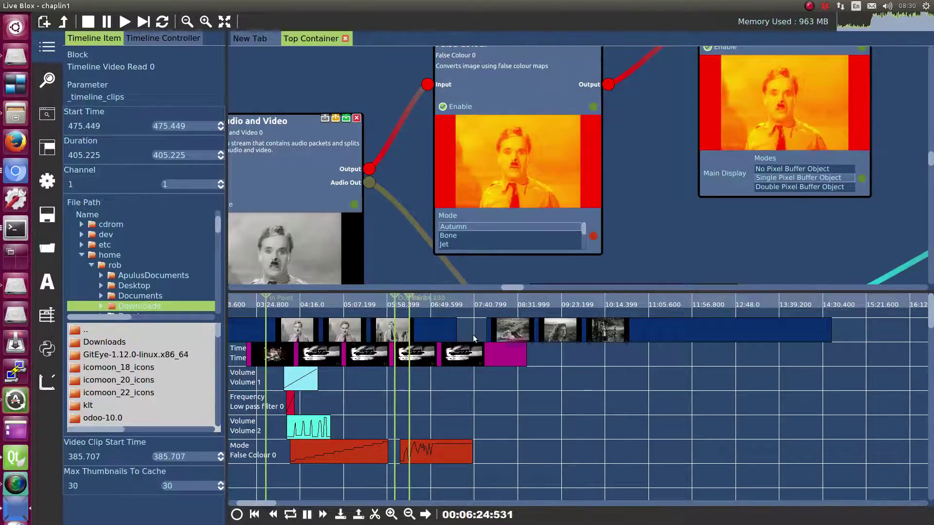
- Trim the end of the second Timeline Video Read 0 clip so it lasts 74.180 s, and shorten the first clip to 334.821 s
{"action": "left_click_drag", "start_coordinate": [829, 330], "coordinate": [547, 329]}
{"action": "mouse_move", "coordinate": [413, 382]}
{"action": "left_mouse_down"}
{"action": "mouse_move", "coordinate": [497, 398]}
{"action": "mouse_move", "coordinate": [404, 384]}
{"action": "left_mouse_up"}
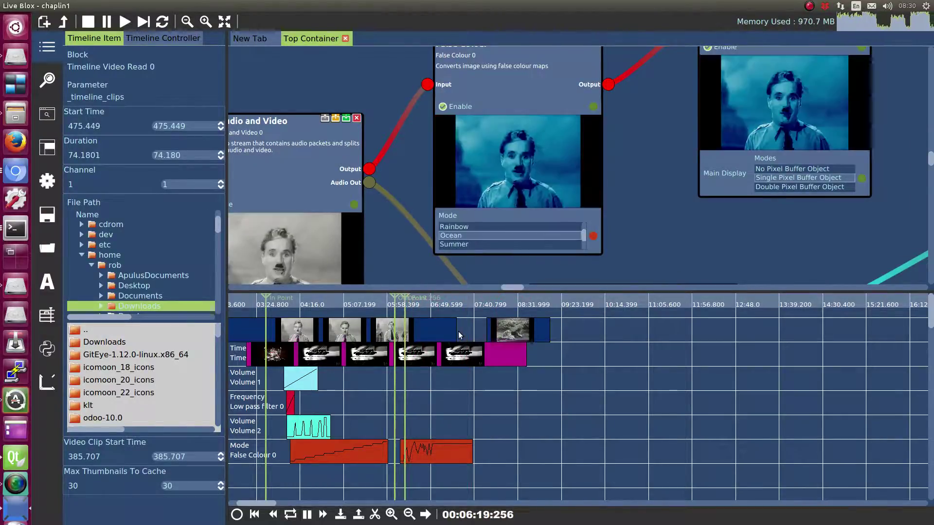
{"action": "left_click_drag", "start_coordinate": [454, 333], "coordinate": [411, 337]}
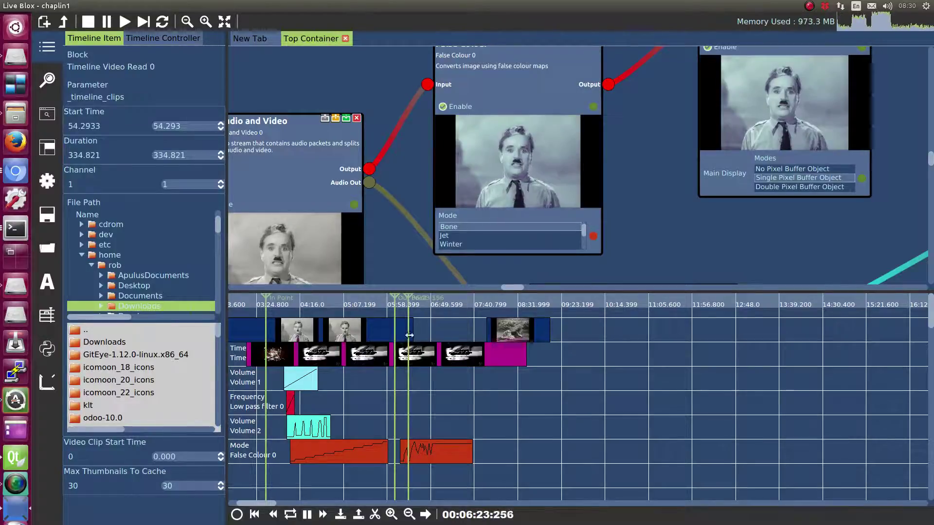
- Move the second clip back towards the first, replay across the join, and set its start to 394.689 s
{"action": "left_click_drag", "start_coordinate": [496, 357], "coordinate": [430, 360]}
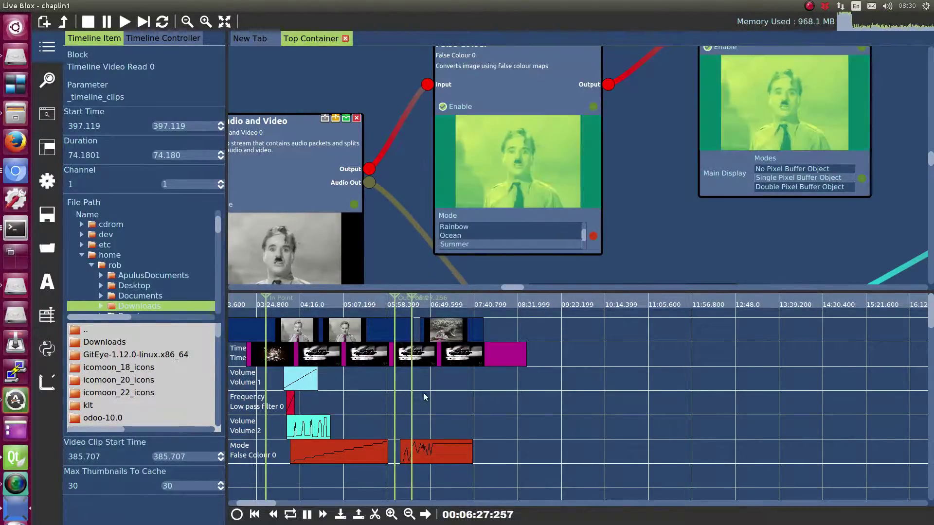
{"action": "left_click_drag", "start_coordinate": [433, 395], "coordinate": [500, 411]}
{"action": "scroll", "coordinate": [493, 329], "scroll_direction": "up", "scroll_amount": 3}
{"action": "scroll", "coordinate": [493, 328], "scroll_direction": "up", "scroll_amount": 5}
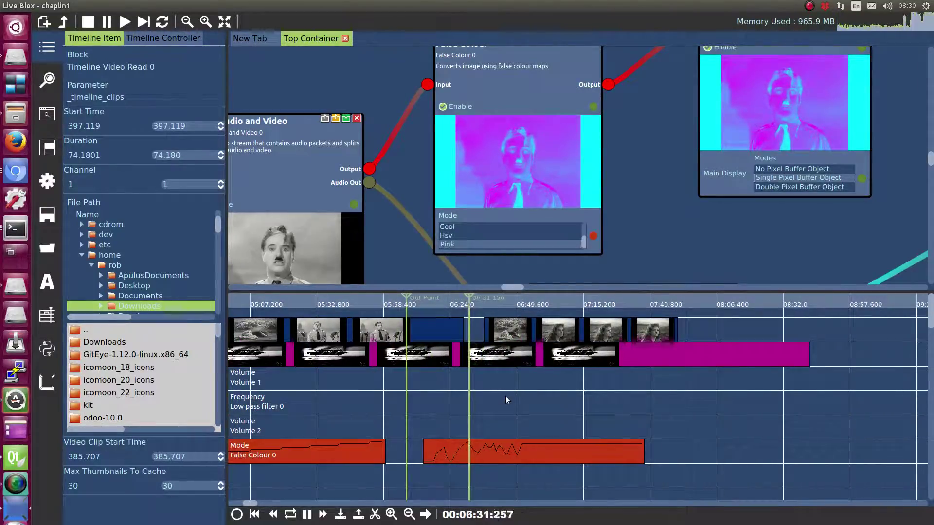
{"action": "left_click_drag", "start_coordinate": [516, 405], "coordinate": [459, 409]}
{"action": "left_click", "coordinate": [459, 413]}
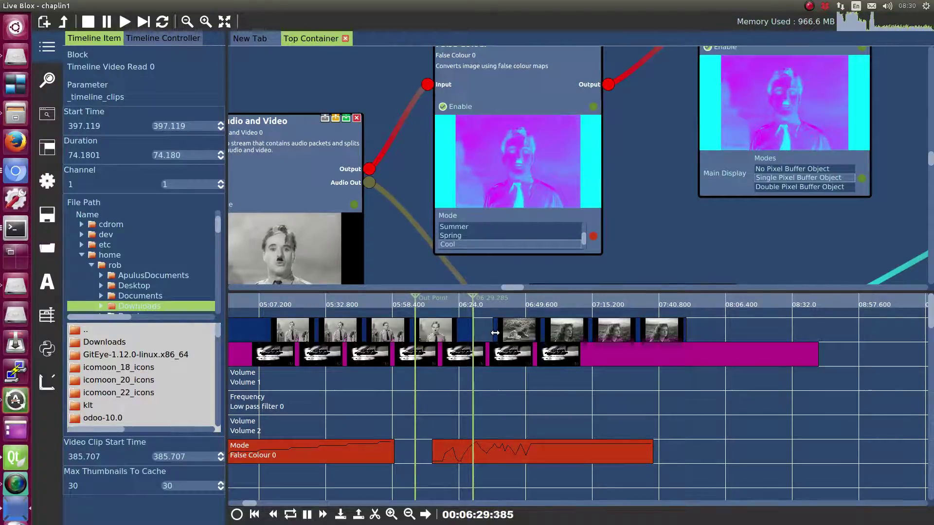
{"action": "left_click", "coordinate": [431, 396]}
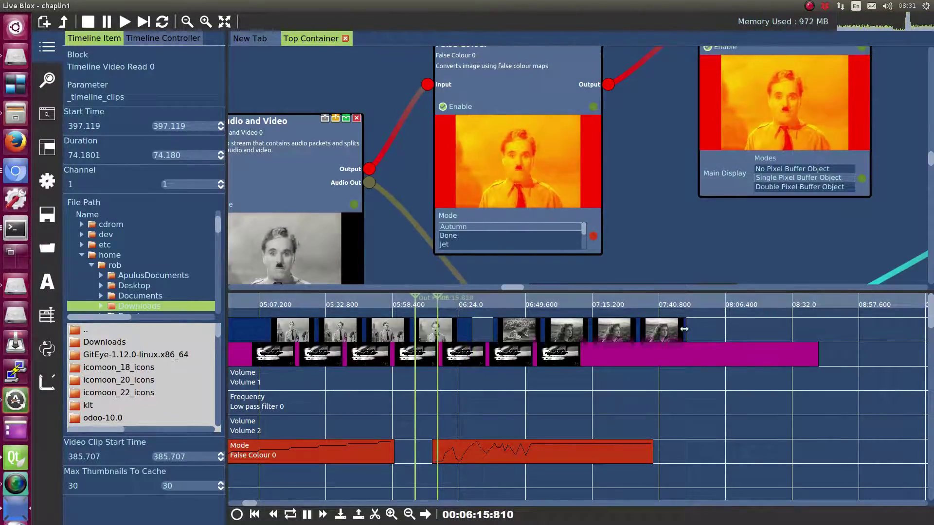
{"action": "left_click_drag", "start_coordinate": [631, 329], "coordinate": [625, 328]}
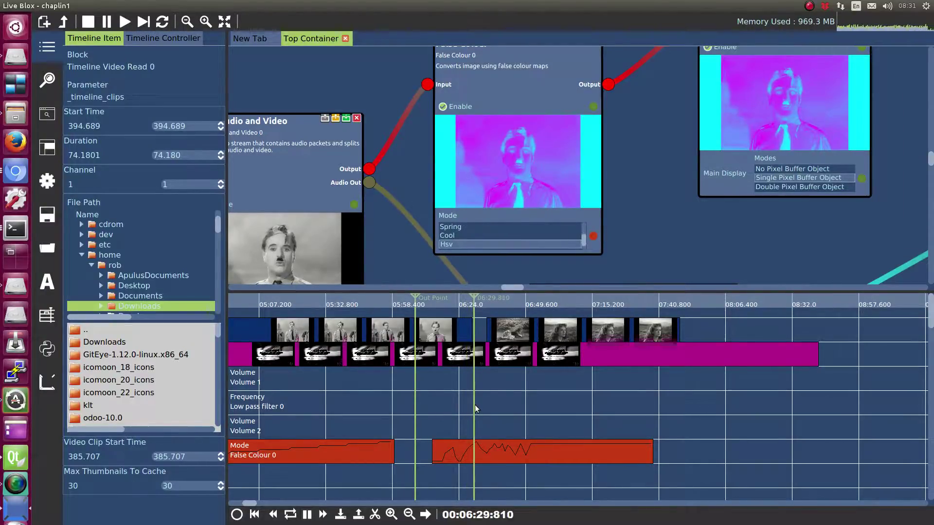
- Scrub the playhead across the join, lengthen the first clip and move the second clip to start at 405.342 s
{"action": "left_click", "coordinate": [496, 405]}
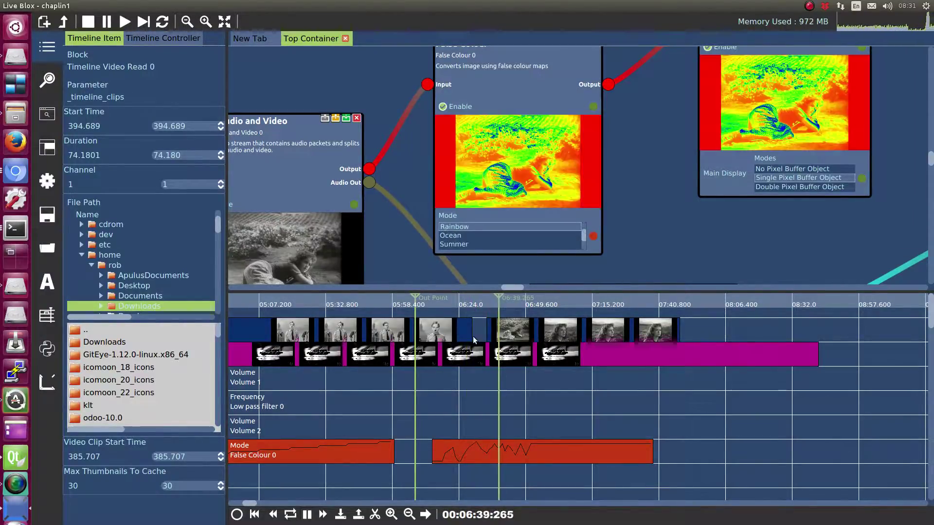
{"action": "left_click", "coordinate": [481, 402]}
{"action": "left_click", "coordinate": [471, 401]}
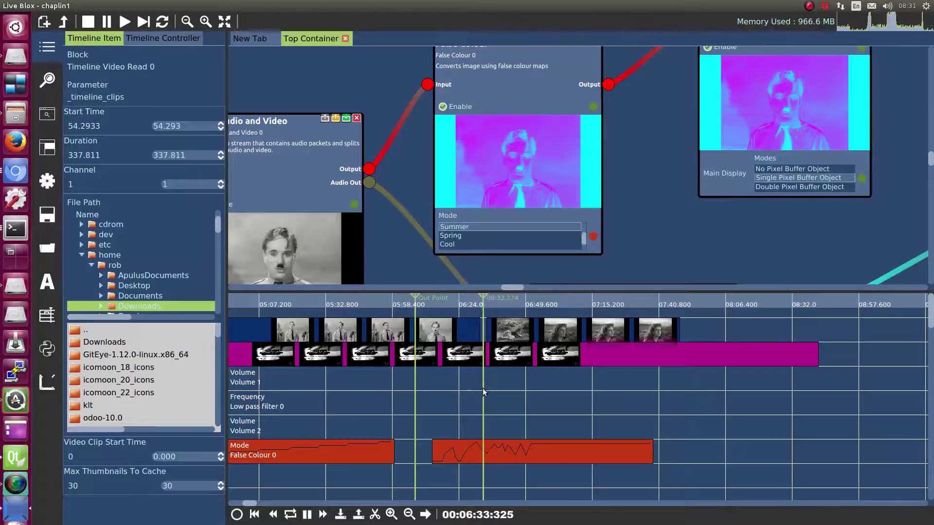
{"action": "left_click", "coordinate": [449, 389]}
{"action": "left_click_drag", "start_coordinate": [513, 332], "coordinate": [541, 336]}
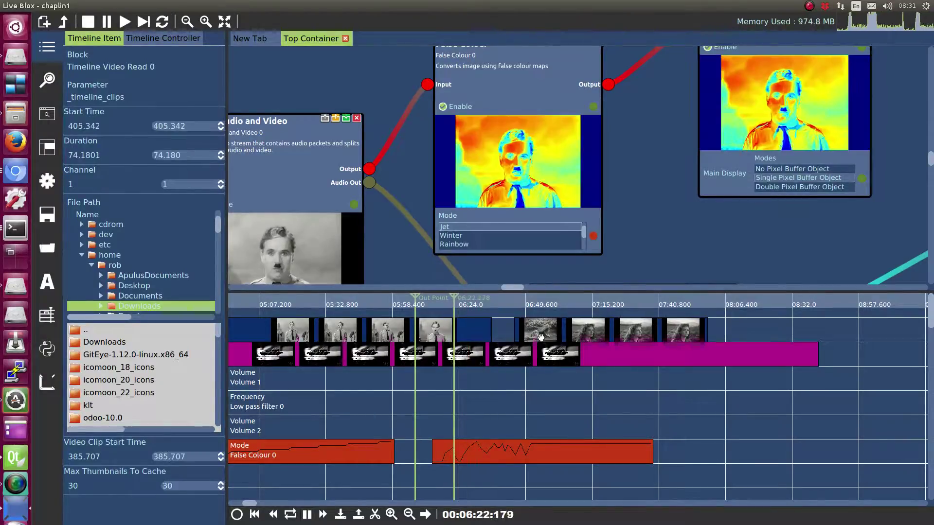
{"action": "left_click", "coordinate": [472, 415]}
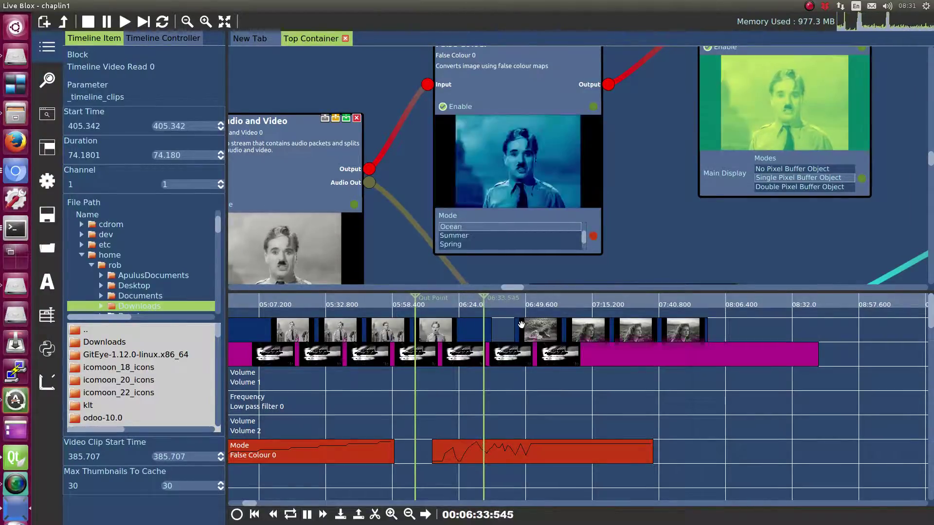
- Move the second clip to start at 421.603 s and extend the first clip to 357.997 s, scrubbing back to about 06:29
{"action": "left_click_drag", "start_coordinate": [573, 330], "coordinate": [616, 330]}
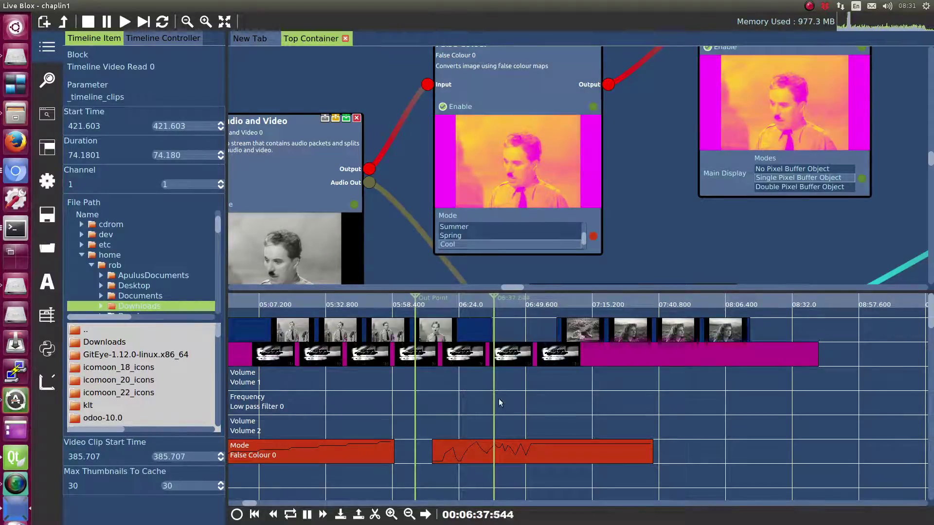
{"action": "left_click", "coordinate": [522, 337]}
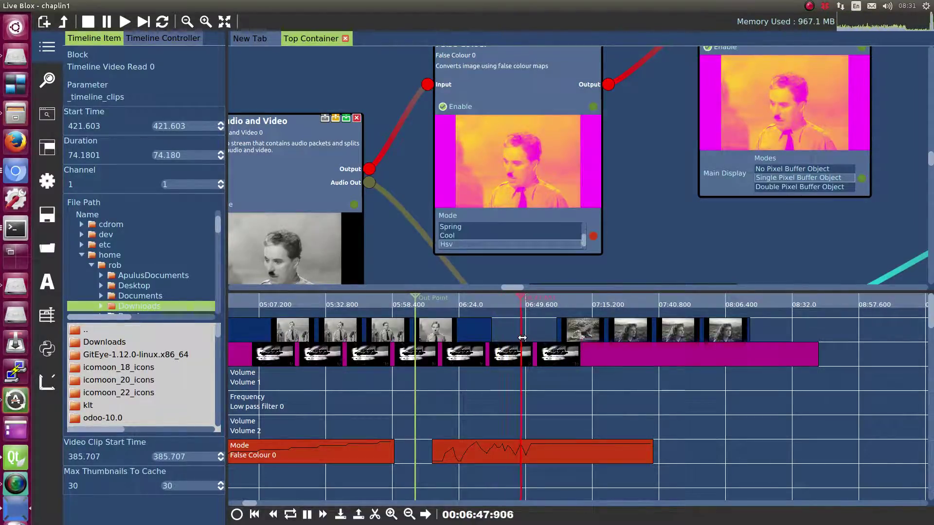
{"action": "left_click_drag", "start_coordinate": [493, 331], "coordinate": [533, 331]}
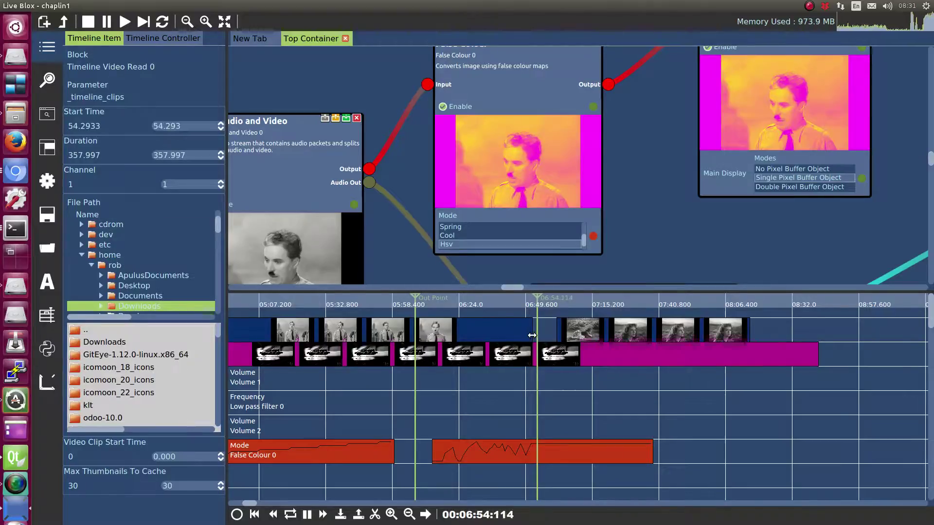
{"action": "left_click", "coordinate": [505, 431]}
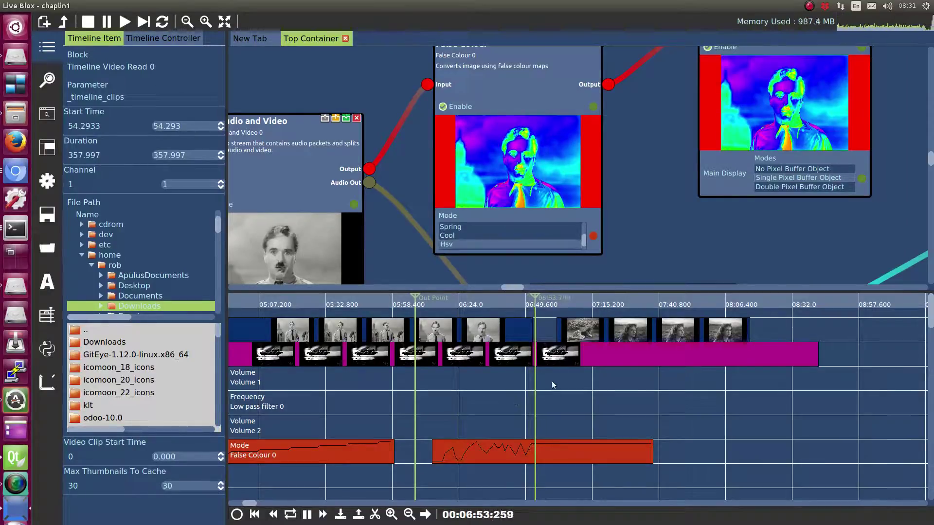
{"action": "left_click", "coordinate": [468, 416]}
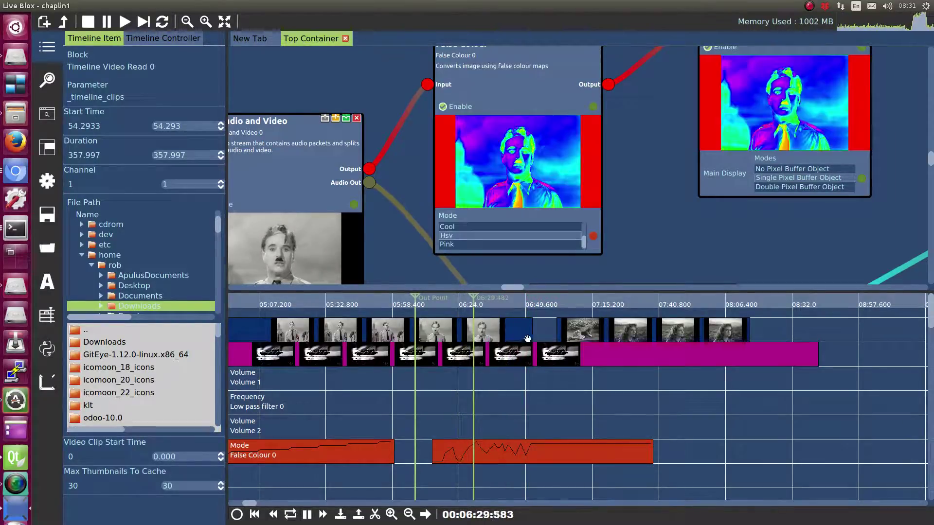
- Move the second clip to start at 455.807 s, extend the first clip to 375.006 s, and pause playback near its end
{"action": "left_click_drag", "start_coordinate": [587, 331], "coordinate": [677, 330]}
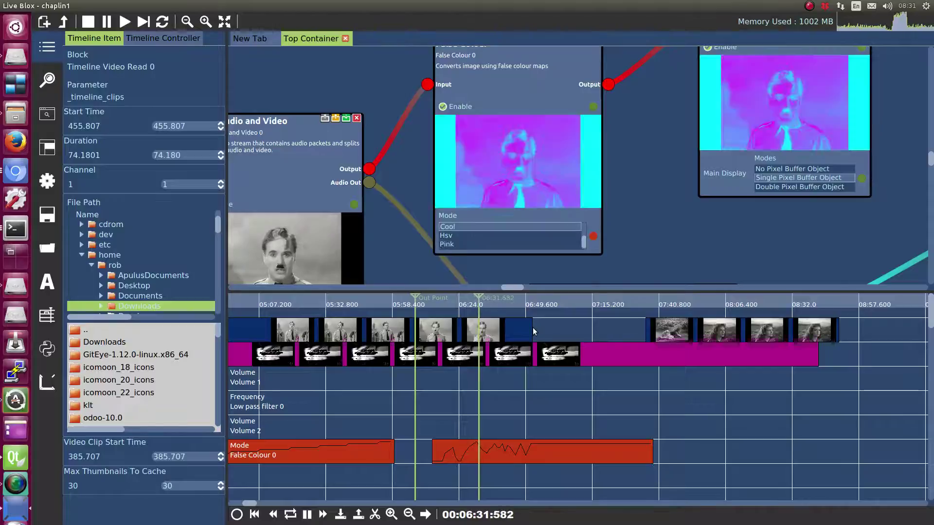
{"action": "left_click_drag", "start_coordinate": [530, 331], "coordinate": [575, 331]}
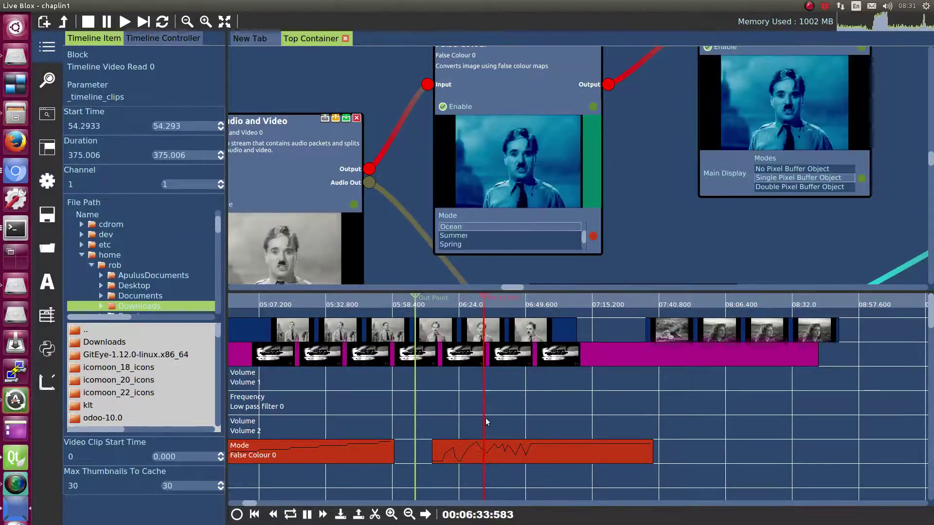
{"action": "left_click", "coordinate": [555, 424]}
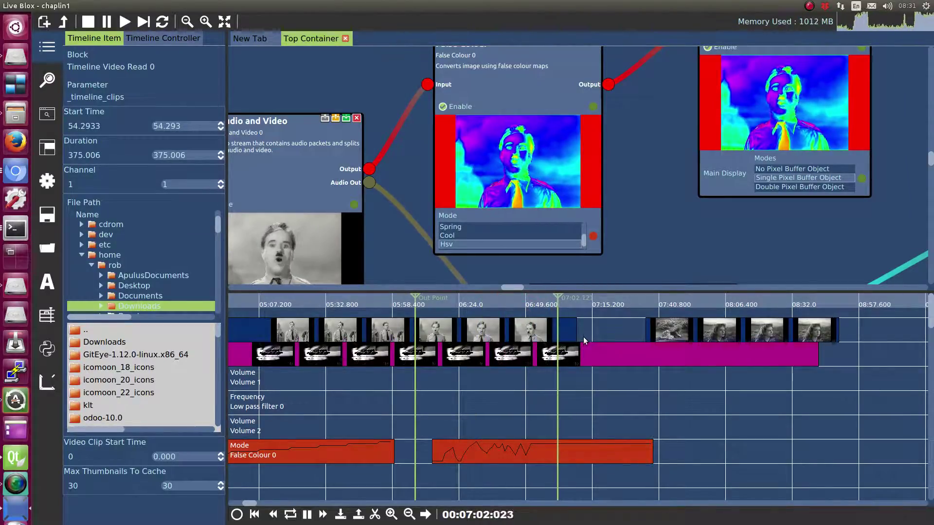
{"action": "left_click", "coordinate": [307, 515]}
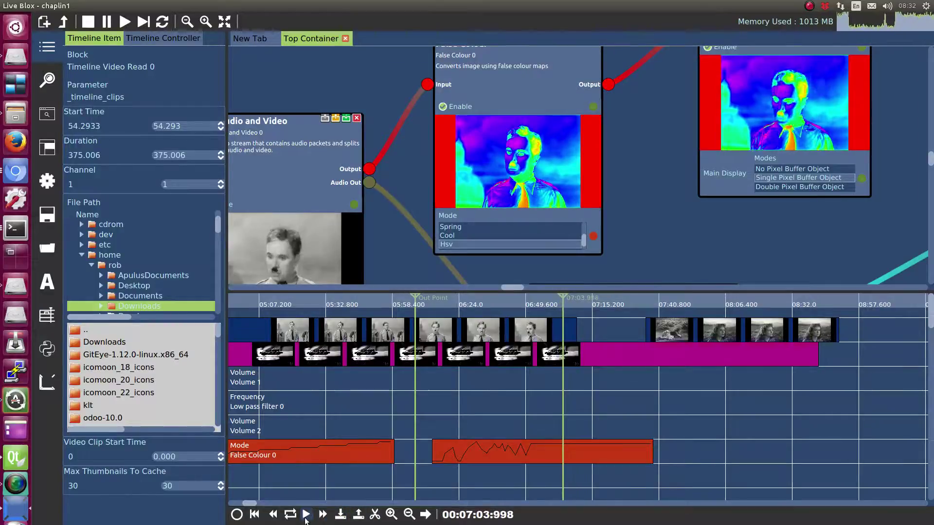
- Trim the first clip to 369.585 s, and extend the second to 94.740 s starting at 428.893 s, checking the gap in playback
{"action": "left_click_drag", "start_coordinate": [576, 329], "coordinate": [562, 333]}
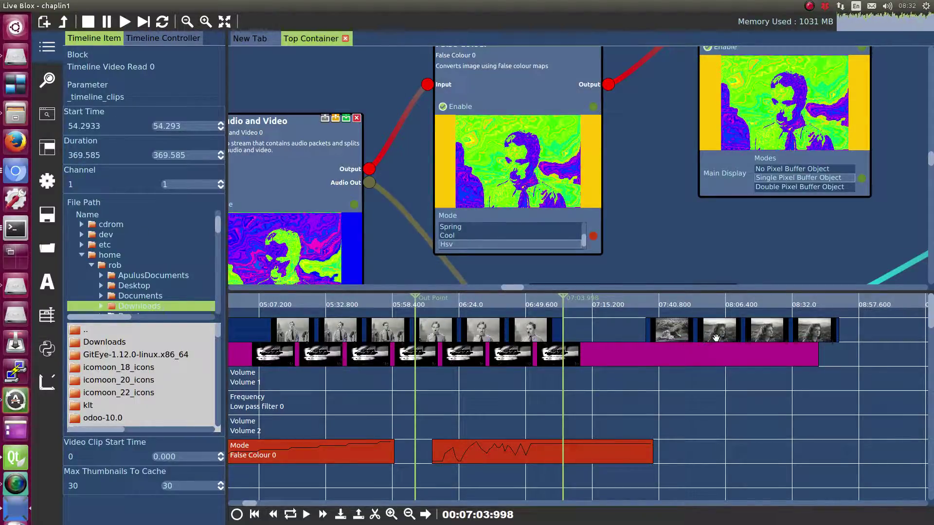
{"action": "left_click_drag", "start_coordinate": [715, 337], "coordinate": [577, 334]}
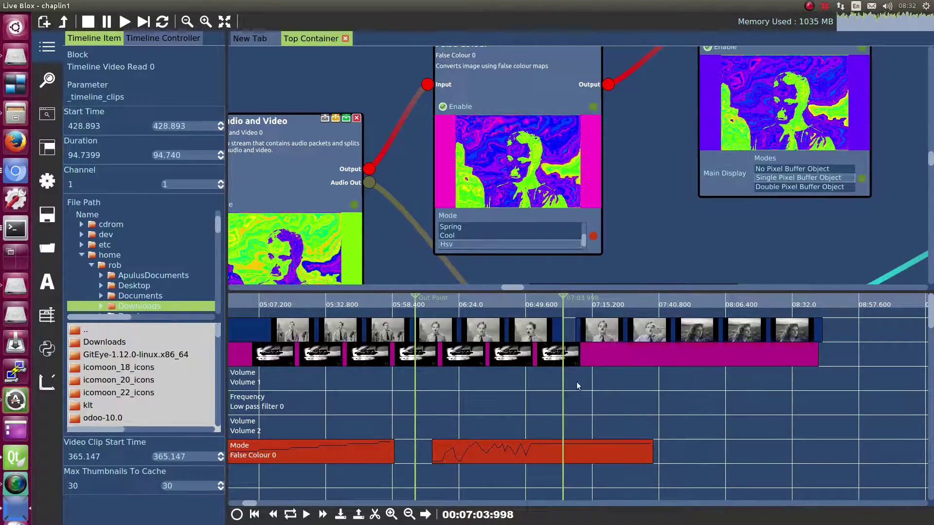
{"action": "left_click_drag", "start_coordinate": [569, 398], "coordinate": [576, 396]}
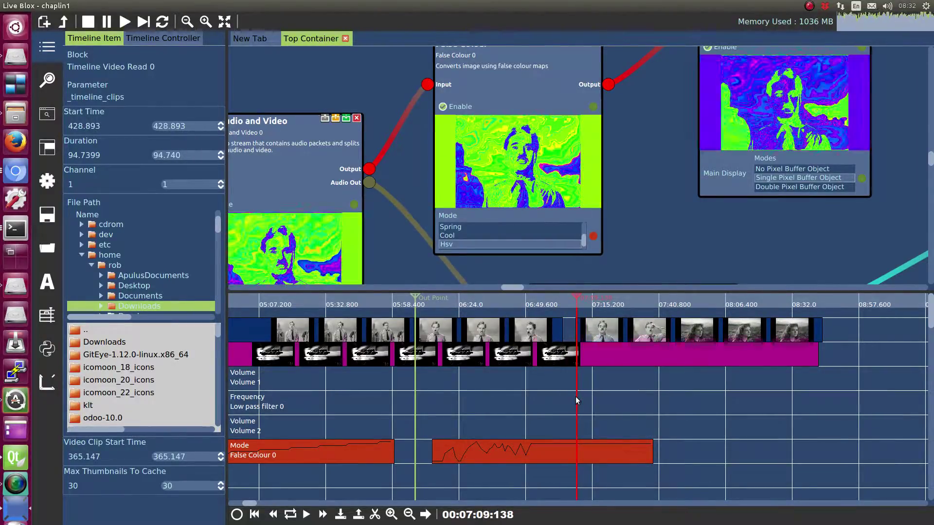
{"action": "key", "text": "space"}
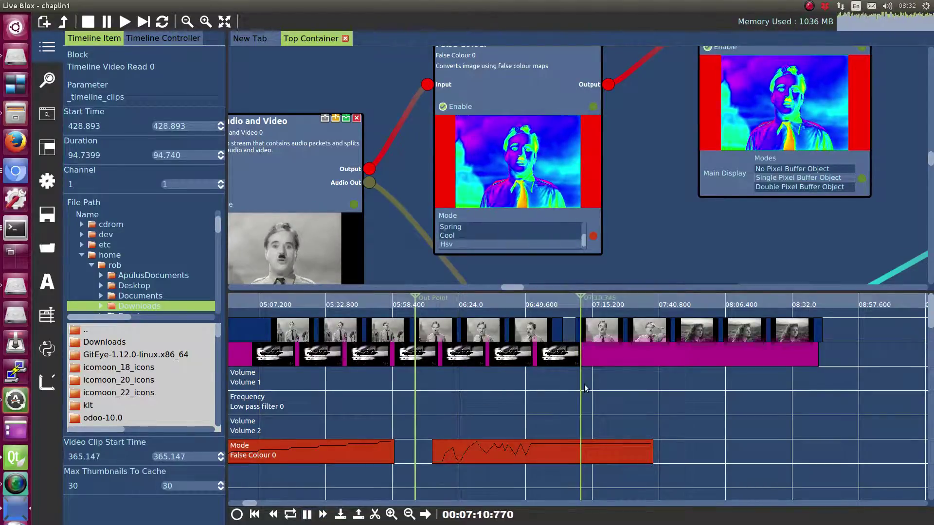
{"action": "left_click_drag", "start_coordinate": [585, 409], "coordinate": [562, 411]}
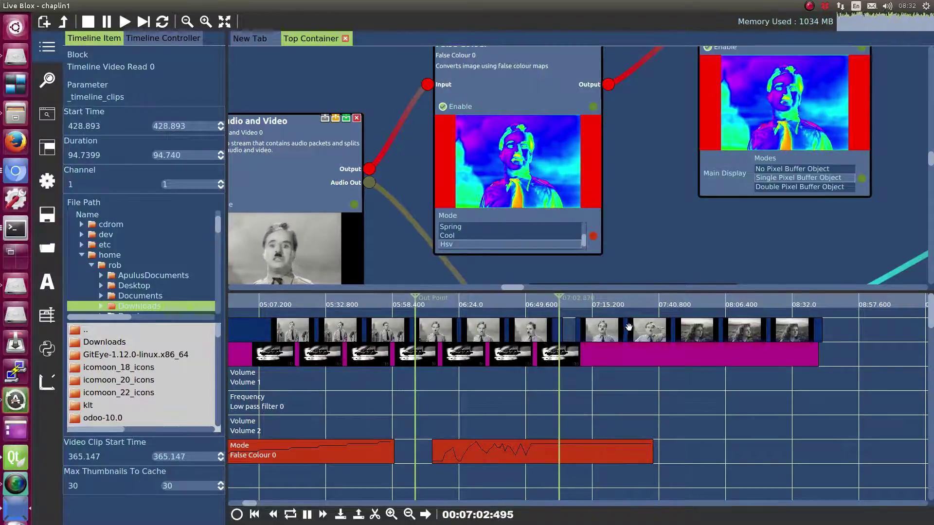
- Move the second clip towards the first, extend its beginning so it lasts 97.170 s, and set its start to 424.033 s
{"action": "left_click_drag", "start_coordinate": [628, 327], "coordinate": [614, 328]}
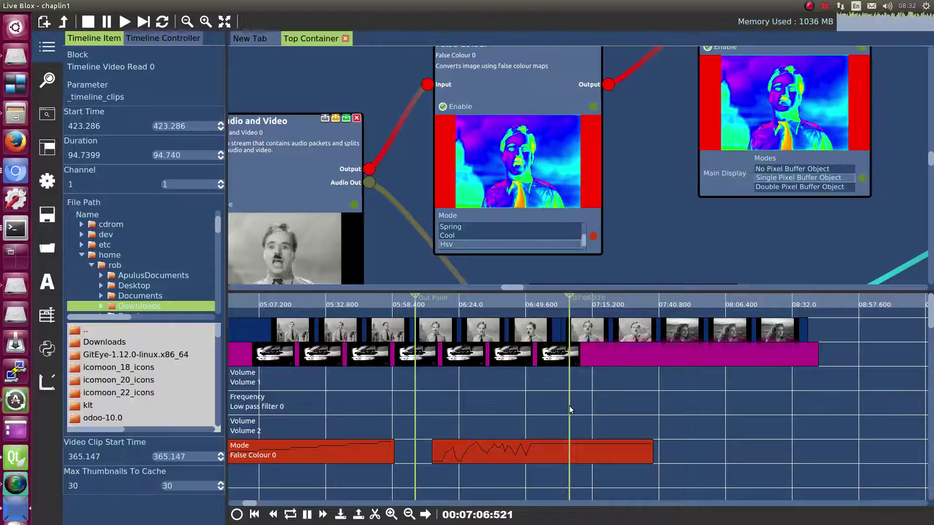
{"action": "left_click", "coordinate": [526, 406]}
{"action": "left_click_drag", "start_coordinate": [565, 335], "coordinate": [573, 334]}
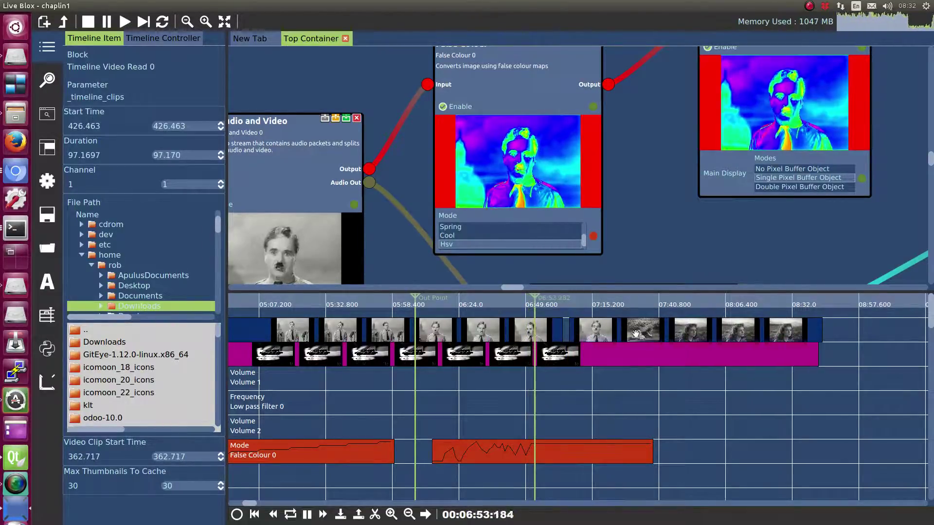
{"action": "left_click_drag", "start_coordinate": [635, 333], "coordinate": [629, 334]}
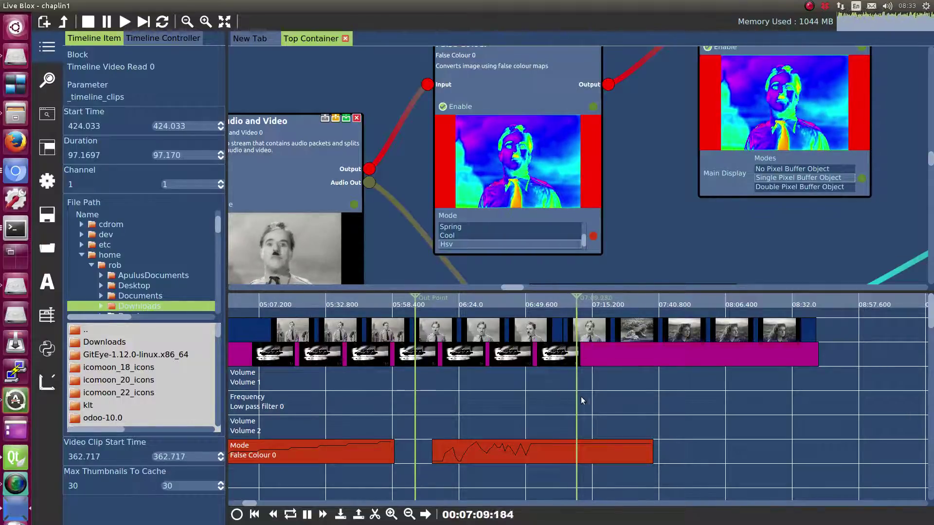
- Replay the join, extend the second clip's beginning so it lasts 98.048 s, and align its start with the first clip's end at 423.987 s
{"action": "left_click_drag", "start_coordinate": [579, 395], "coordinate": [559, 400]}
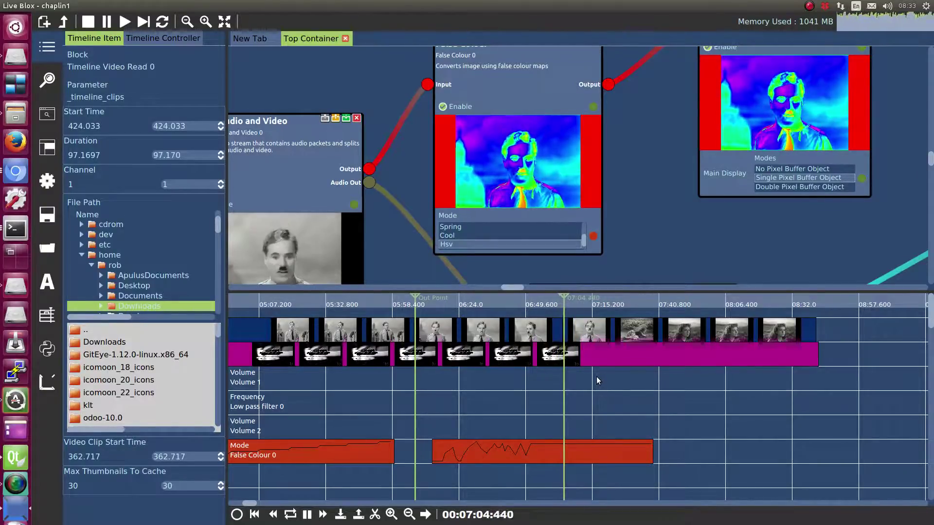
{"action": "left_click_drag", "start_coordinate": [568, 384], "coordinate": [544, 394]}
{"action": "left_click_drag", "start_coordinate": [617, 334], "coordinate": [586, 333]}
{"action": "scroll", "coordinate": [577, 328], "scroll_direction": "up", "scroll_amount": 5}
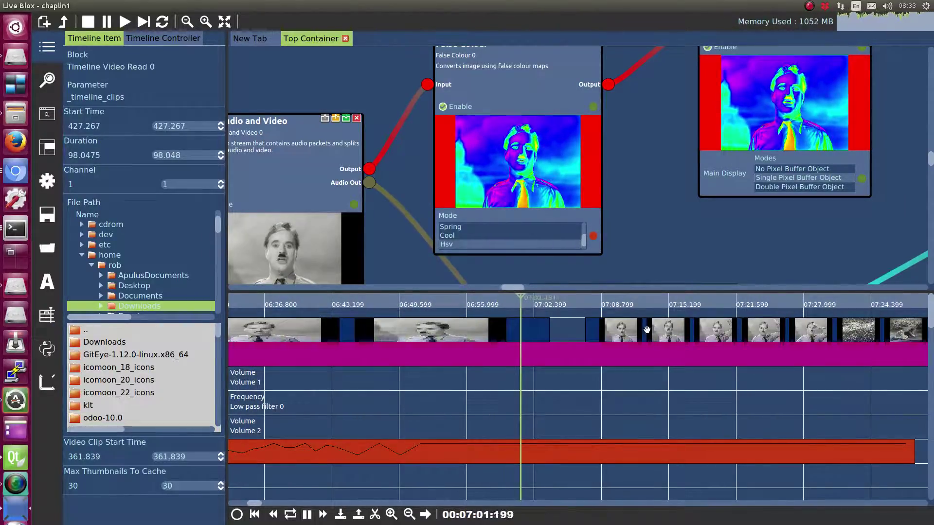
{"action": "left_click_drag", "start_coordinate": [650, 332], "coordinate": [617, 333]}
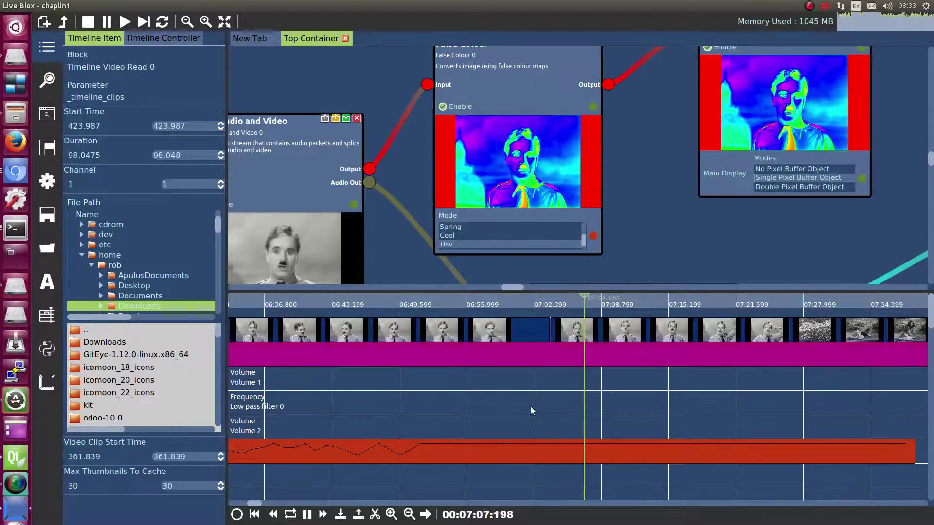
- Pause playback at about 07:12 and examine the adjoining video clips and automation items across the whole timeline
{"action": "scroll", "coordinate": [540, 396], "scroll_direction": "down", "scroll_amount": 2}
{"action": "scroll", "coordinate": [540, 396], "scroll_direction": "down", "scroll_amount": 1}
{"action": "left_click_drag", "start_coordinate": [498, 395], "coordinate": [603, 412]}
{"action": "scroll", "coordinate": [572, 407], "scroll_direction": "down", "scroll_amount": 3}
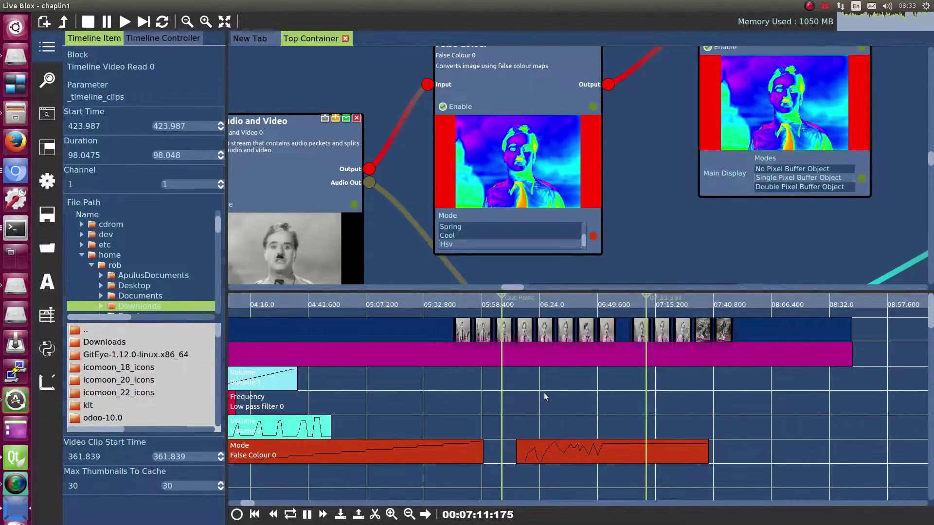
{"action": "left_click", "coordinate": [308, 514]}
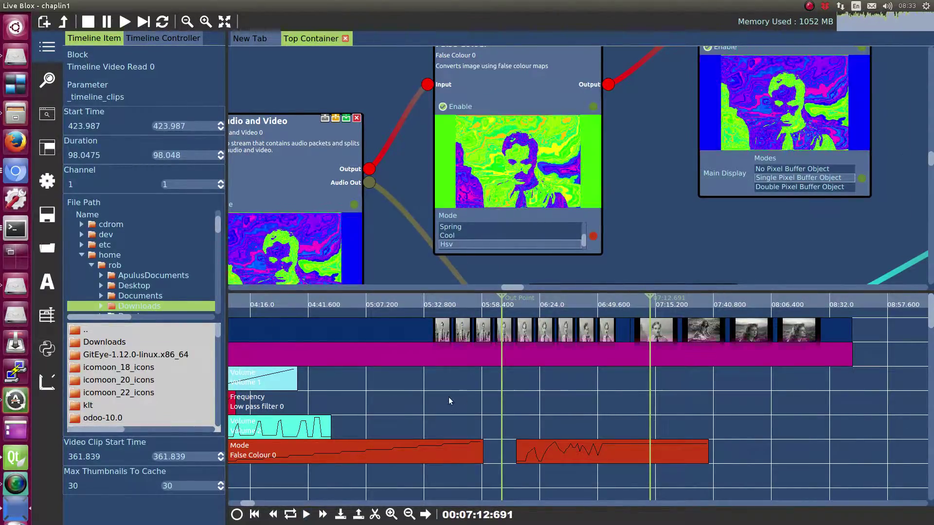
{"action": "scroll", "coordinate": [438, 397], "scroll_direction": "down", "scroll_amount": 4}
{"action": "left_click_drag", "start_coordinate": [435, 389], "coordinate": [535, 405]}
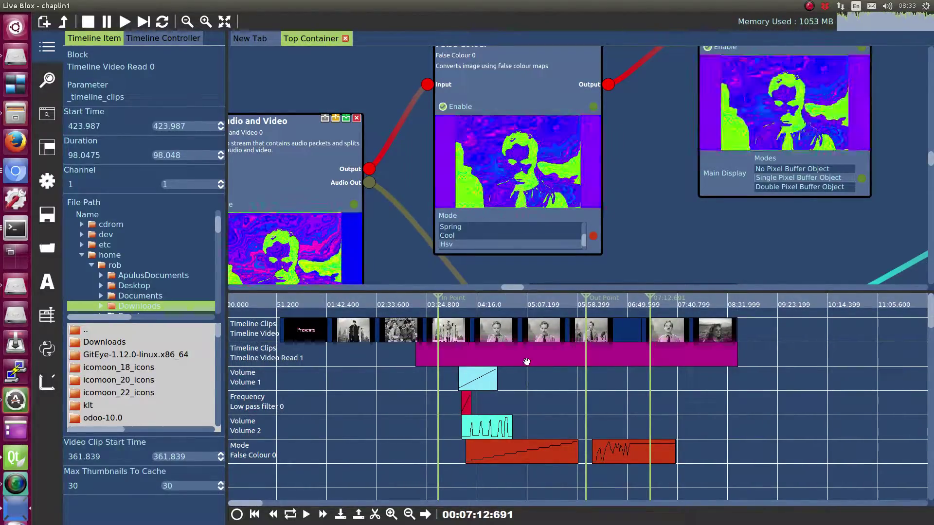
{"action": "scroll", "coordinate": [539, 376], "scroll_direction": "up", "scroll_amount": 4}
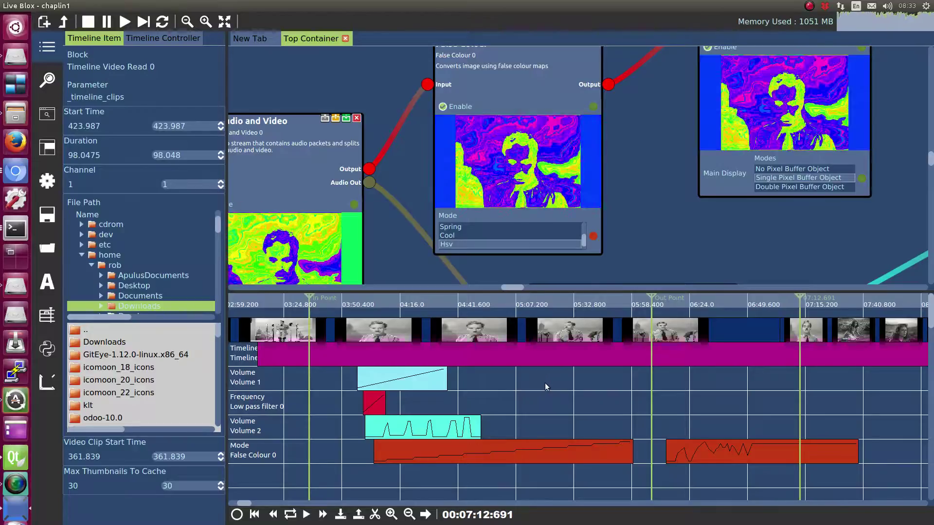
- Play from about 05:06.294, pause at 05:17.118, and cut the Timeline Video Read 1 clip there
{"action": "left_click_drag", "start_coordinate": [800, 414], "coordinate": [513, 415]}
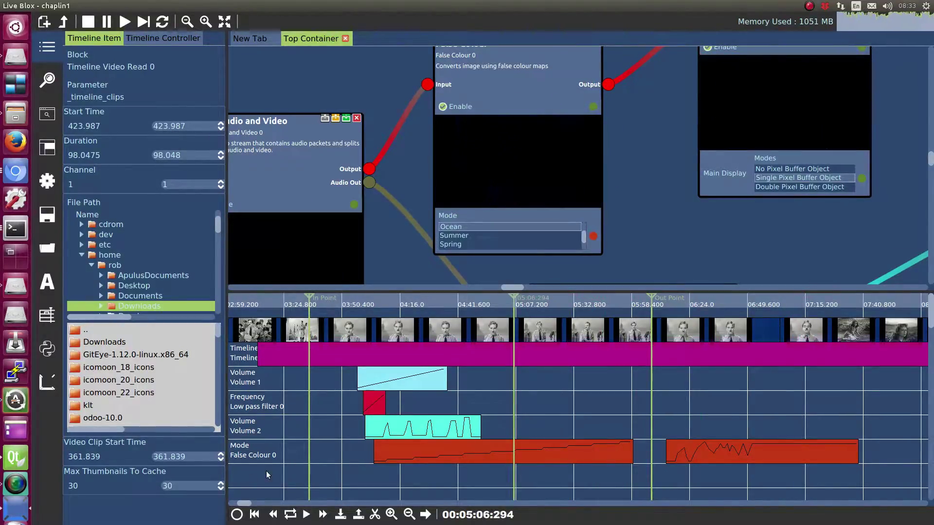
{"action": "left_click", "coordinate": [306, 515]}
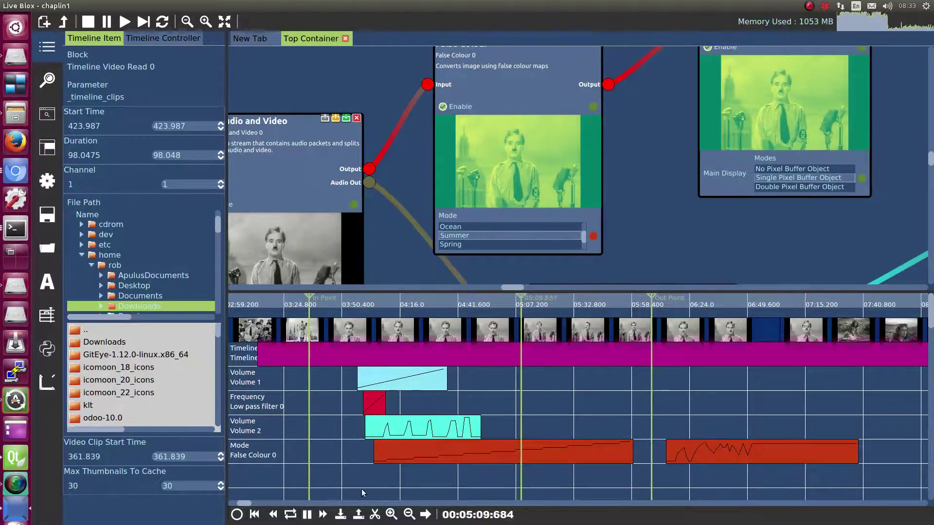
{"action": "left_click", "coordinate": [307, 514]}
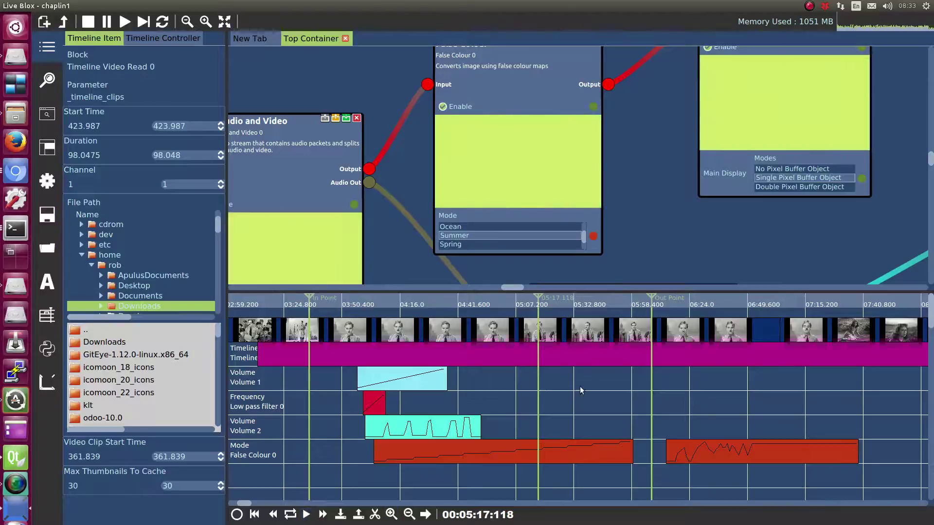
{"action": "scroll", "coordinate": [544, 348], "scroll_direction": "up", "scroll_amount": 5}
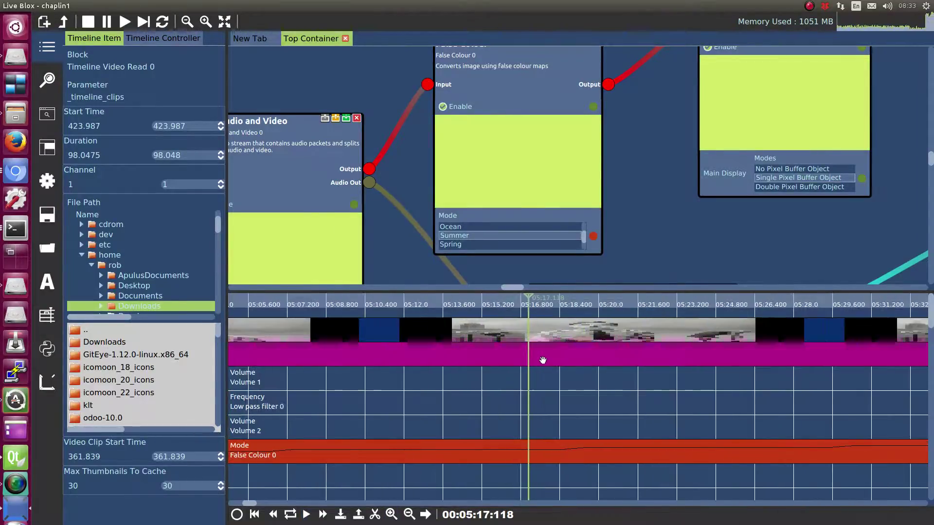
{"action": "scroll", "coordinate": [522, 350], "scroll_direction": "up", "scroll_amount": 3}
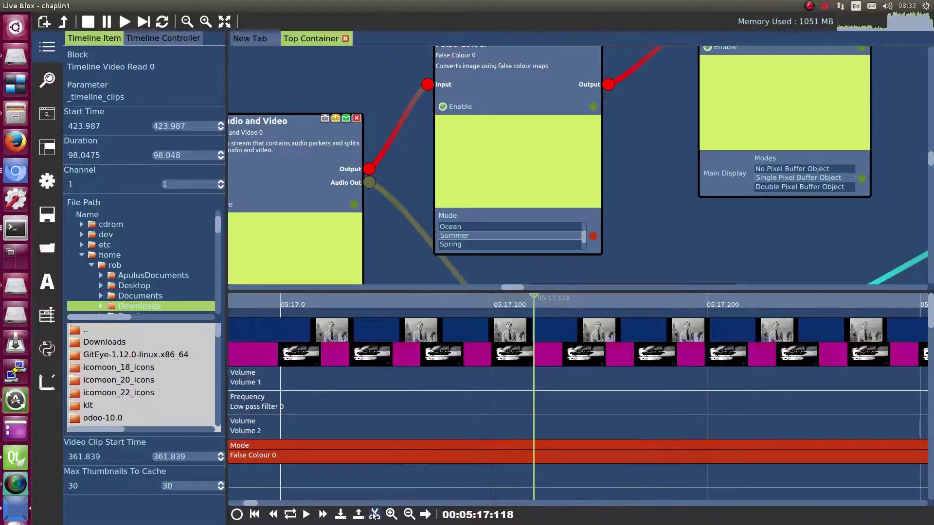
{"action": "left_click", "coordinate": [484, 416]}
{"action": "left_click", "coordinate": [537, 354]}
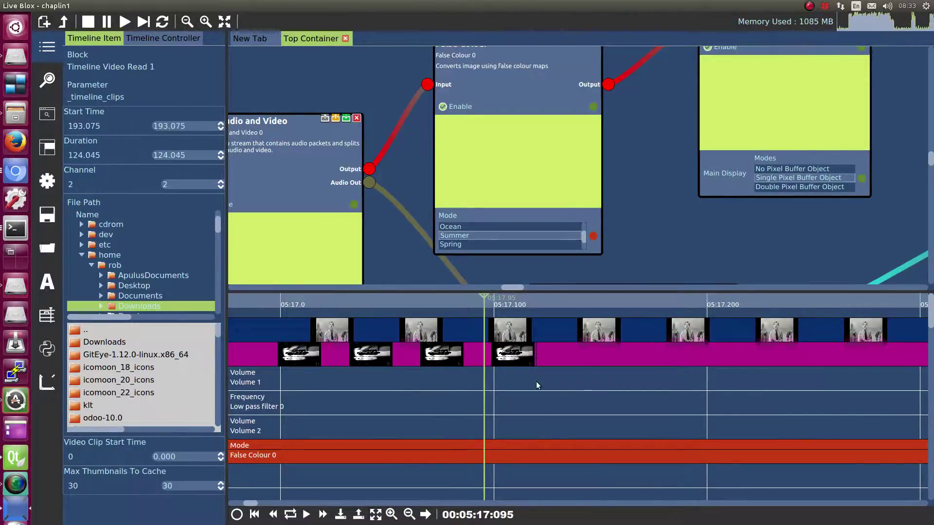
- Move the right-hand piece of the cut Timeline Video Read 1 clip away from the cut so it starts at 325.483 s
{"action": "scroll", "coordinate": [541, 431], "scroll_direction": "down", "scroll_amount": 2}
{"action": "scroll", "coordinate": [395, 418], "scroll_direction": "down", "scroll_amount": 2}
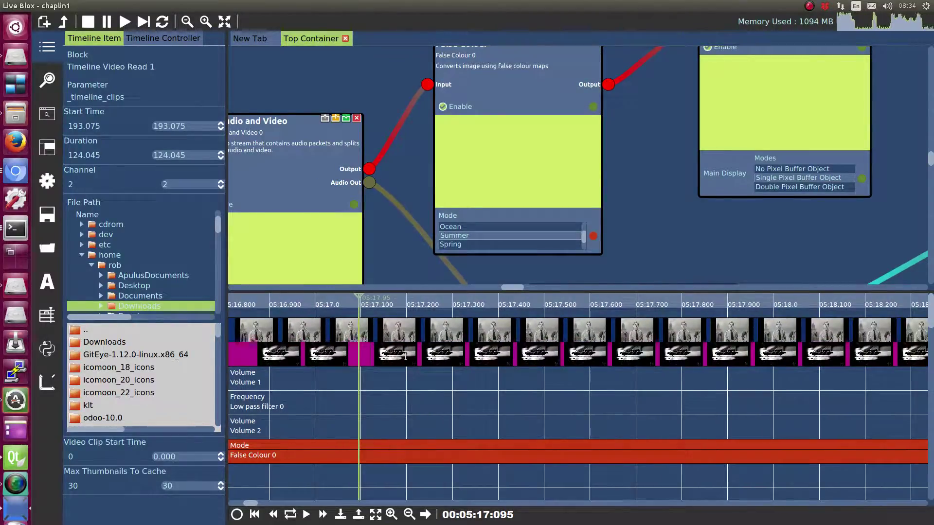
{"action": "scroll", "coordinate": [416, 394], "scroll_direction": "down", "scroll_amount": 1}
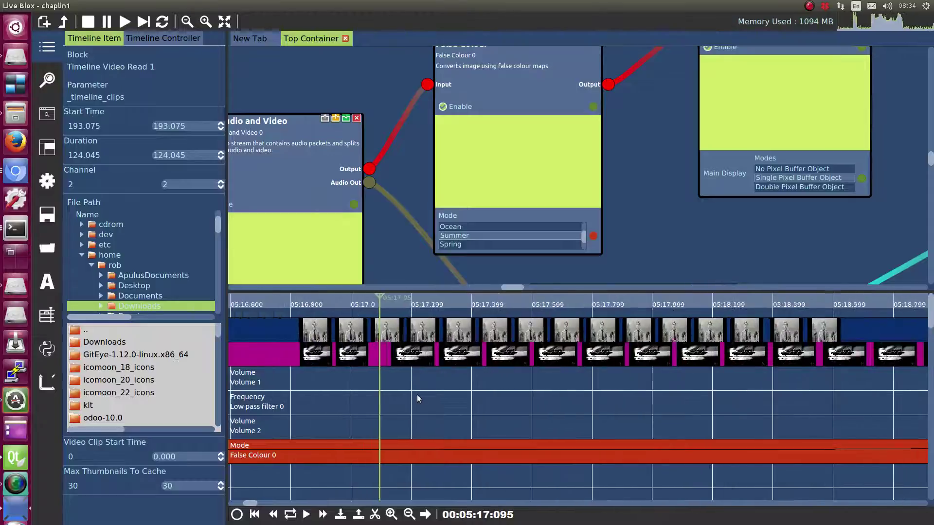
{"action": "left_click", "coordinate": [501, 360]}
{"action": "left_click_drag", "start_coordinate": [502, 372], "coordinate": [466, 376]}
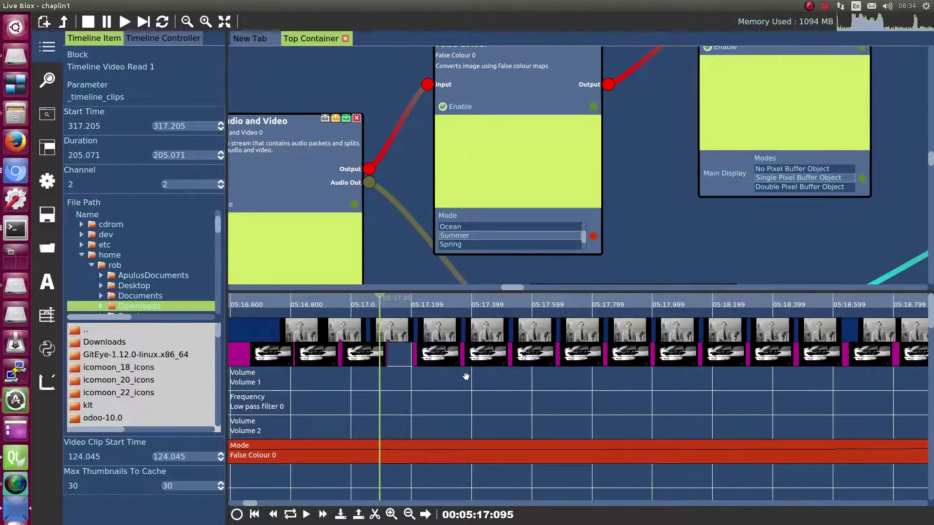
{"action": "scroll", "coordinate": [379, 419], "scroll_direction": "down", "scroll_amount": 2}
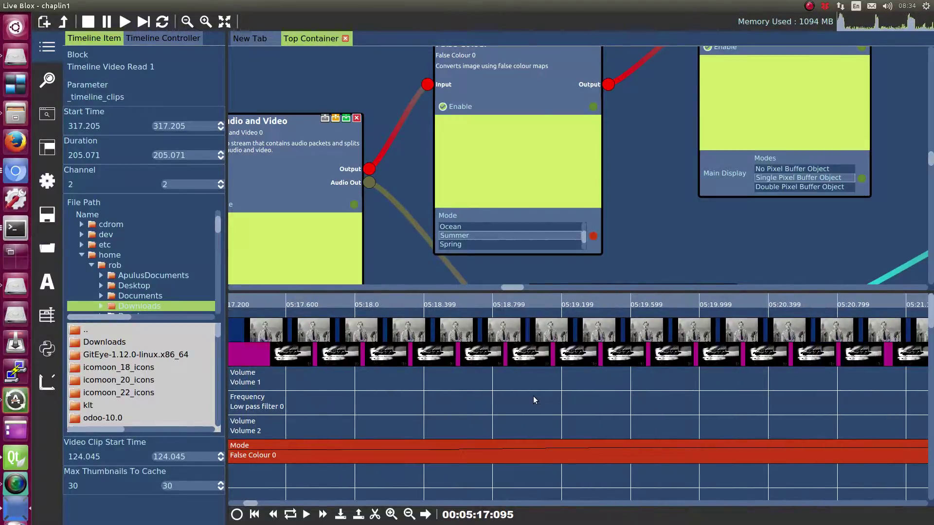
{"action": "scroll", "coordinate": [531, 395], "scroll_direction": "down", "scroll_amount": 2}
{"action": "left_click_drag", "start_coordinate": [446, 360], "coordinate": [486, 365]}
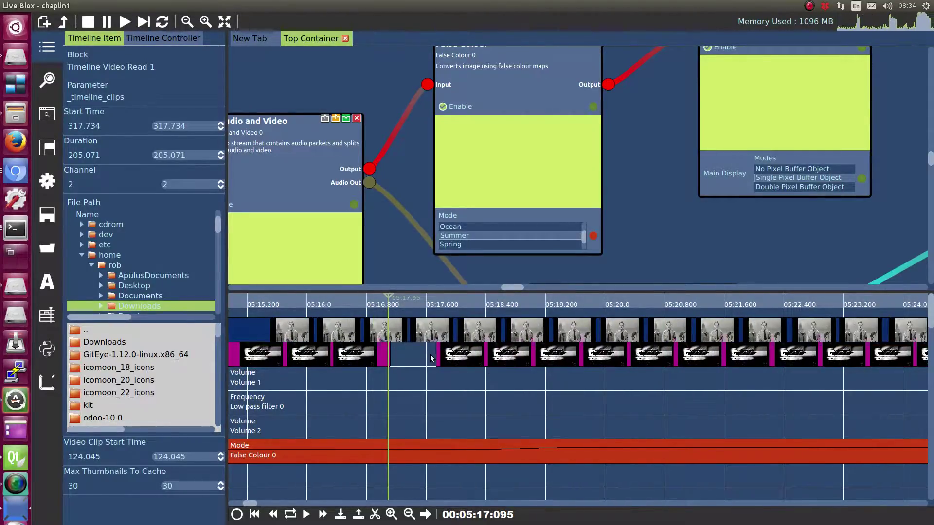
{"action": "scroll", "coordinate": [556, 370], "scroll_direction": "down", "scroll_amount": 2}
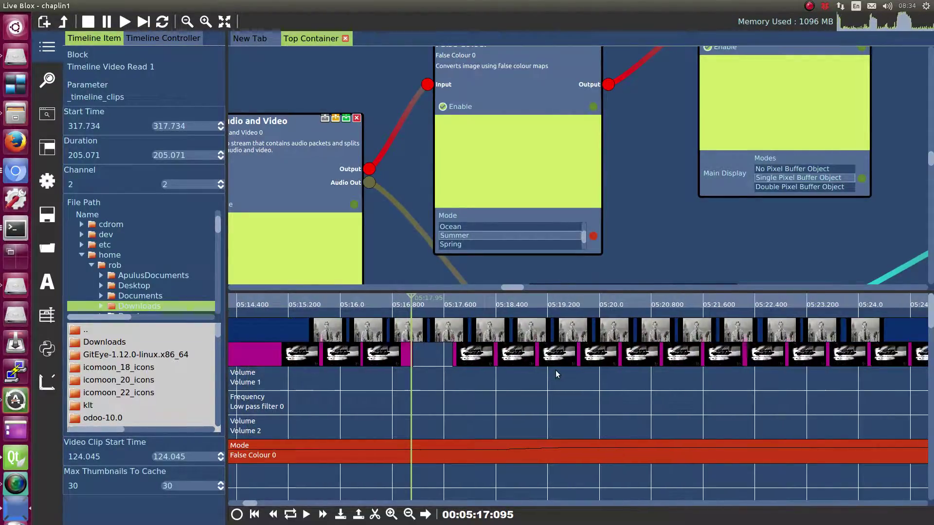
{"action": "left_click_drag", "start_coordinate": [553, 365], "coordinate": [835, 373]}
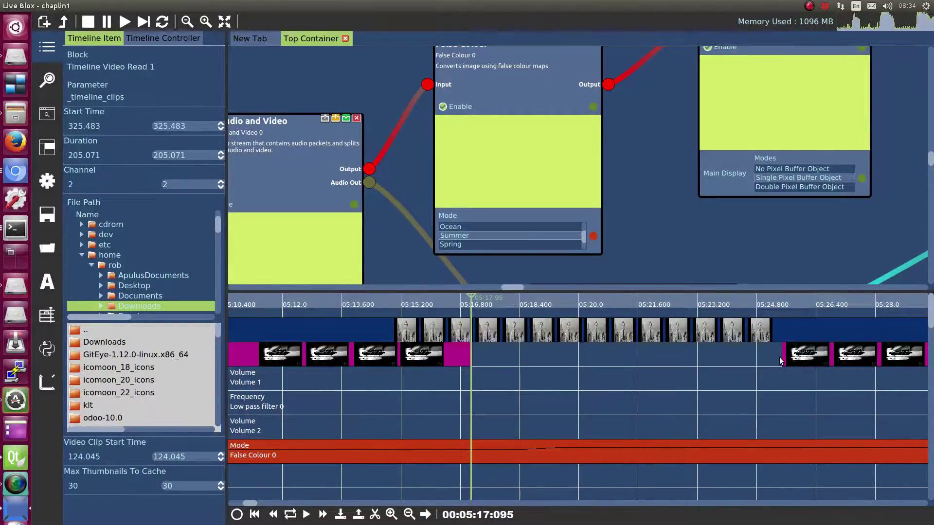
- Trim the separated clip to last 6.233 s with its video starting at 118.660 s, and set its start time to 0
{"action": "left_click_drag", "start_coordinate": [779, 357], "coordinate": [639, 355]}
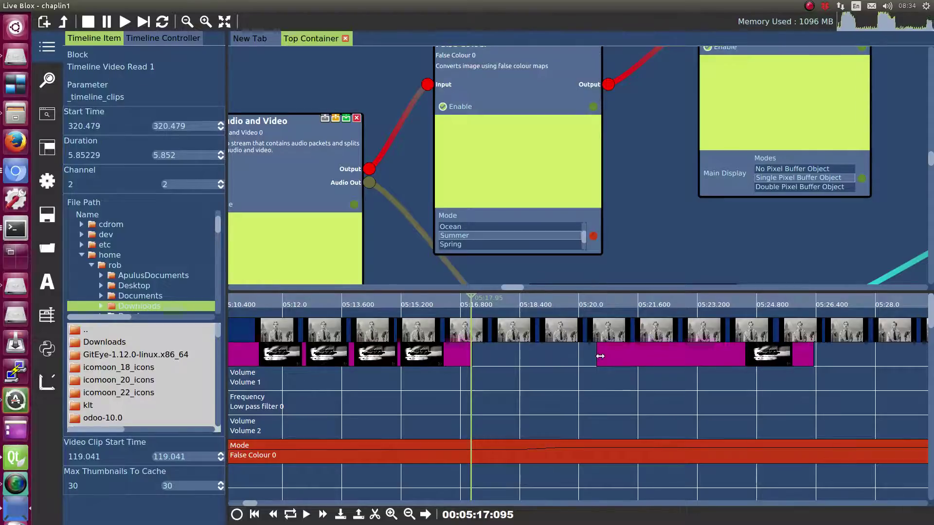
{"action": "left_click_drag", "start_coordinate": [597, 357], "coordinate": [584, 359]}
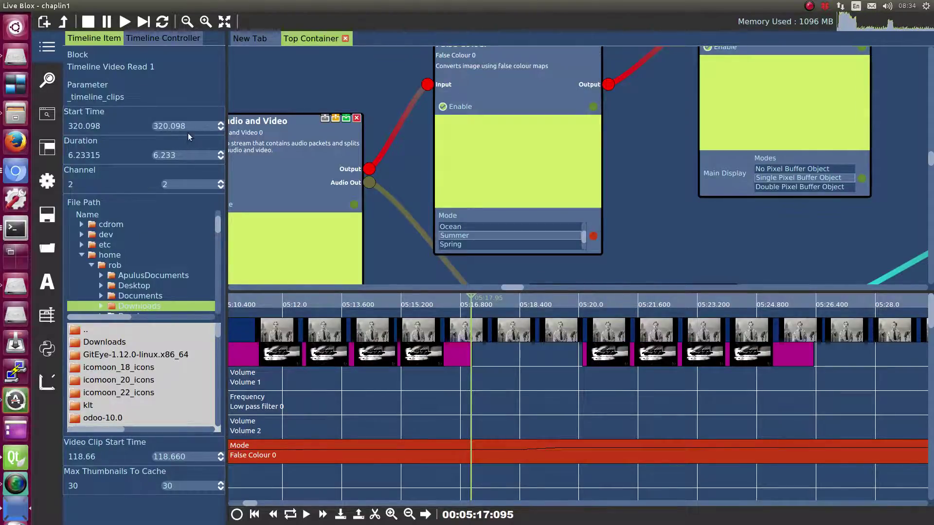
{"action": "left_click_drag", "start_coordinate": [191, 128], "coordinate": [147, 156]}
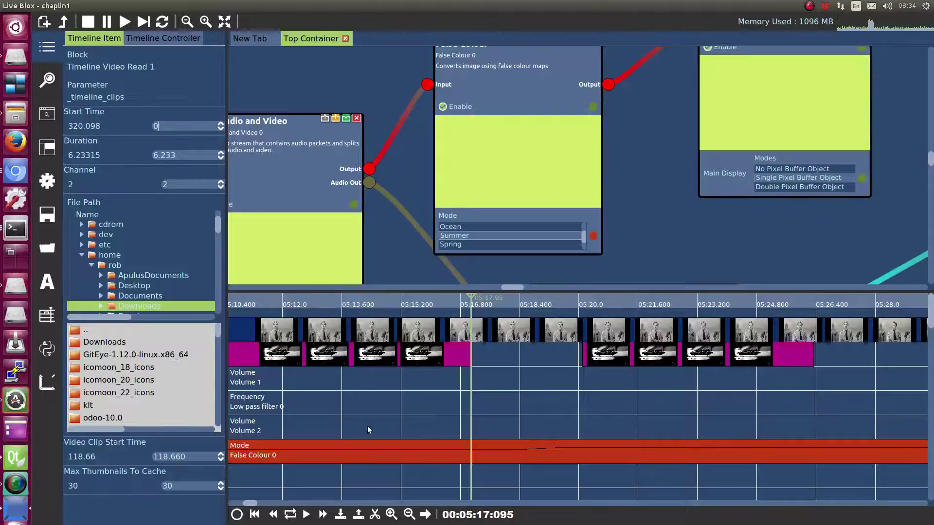
{"action": "key", "text": "Return"}
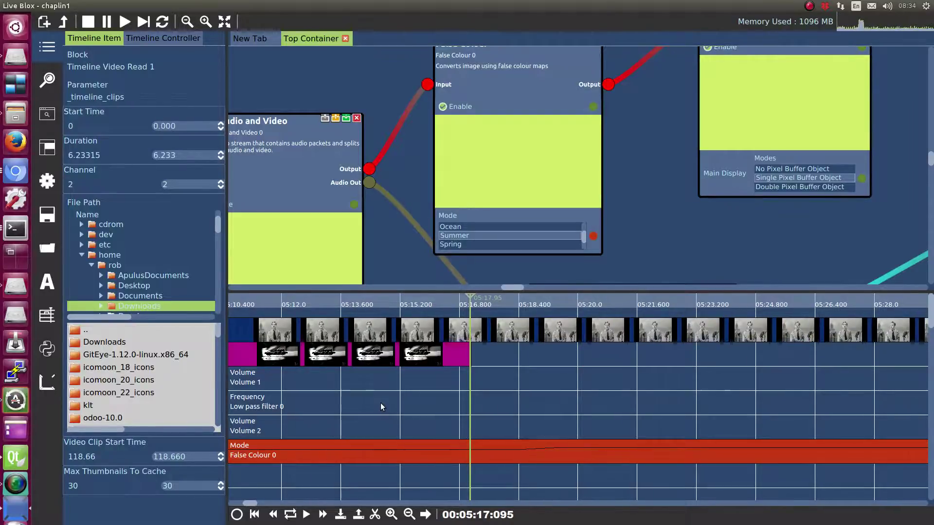
- Move the short clip along the Timeline Video Read 1 track to start at 118.102 s, and extend it to last 7.339 s
{"action": "double_click", "coordinate": [189, 157]}
{"action": "scroll", "coordinate": [333, 405], "scroll_direction": "down", "scroll_amount": 3}
{"action": "left_click_drag", "start_coordinate": [333, 404], "coordinate": [842, 450]}
{"action": "left_click_drag", "start_coordinate": [308, 418], "coordinate": [411, 416]}
{"action": "left_click_drag", "start_coordinate": [254, 386], "coordinate": [741, 386]}
{"action": "scroll", "coordinate": [471, 388], "scroll_direction": "down", "scroll_amount": 6}
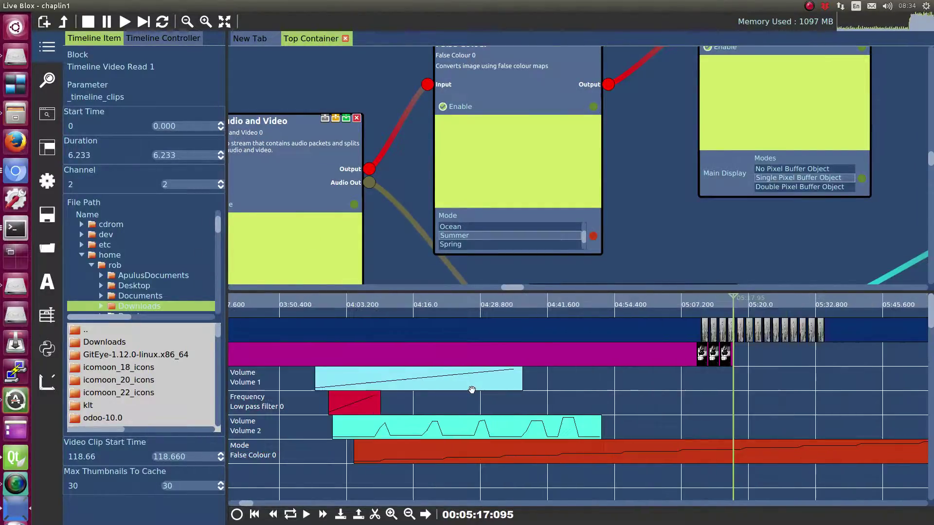
{"action": "left_click_drag", "start_coordinate": [336, 410], "coordinate": [526, 422]}
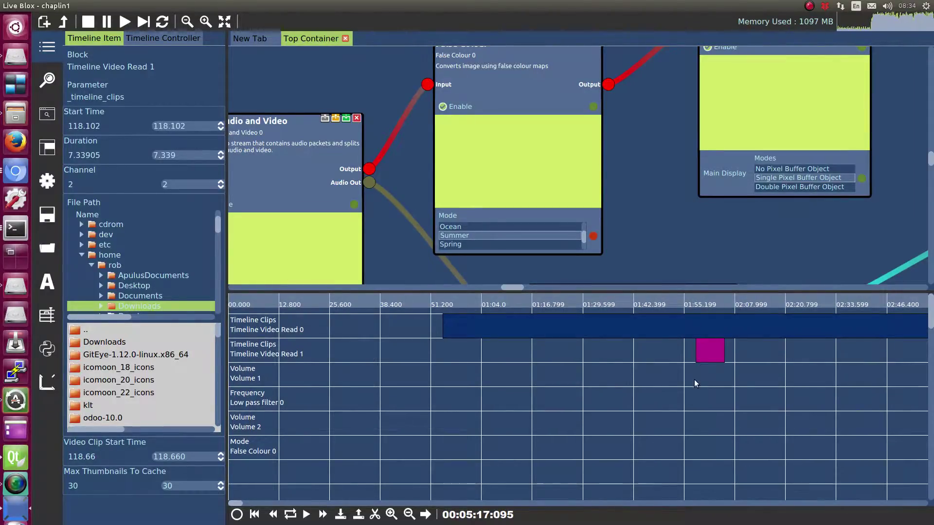
- Set the short clip's video clip start time to 0, and move it past the cut point to start at 323.372 s
{"action": "left_click_drag", "start_coordinate": [695, 379], "coordinate": [355, 436]}
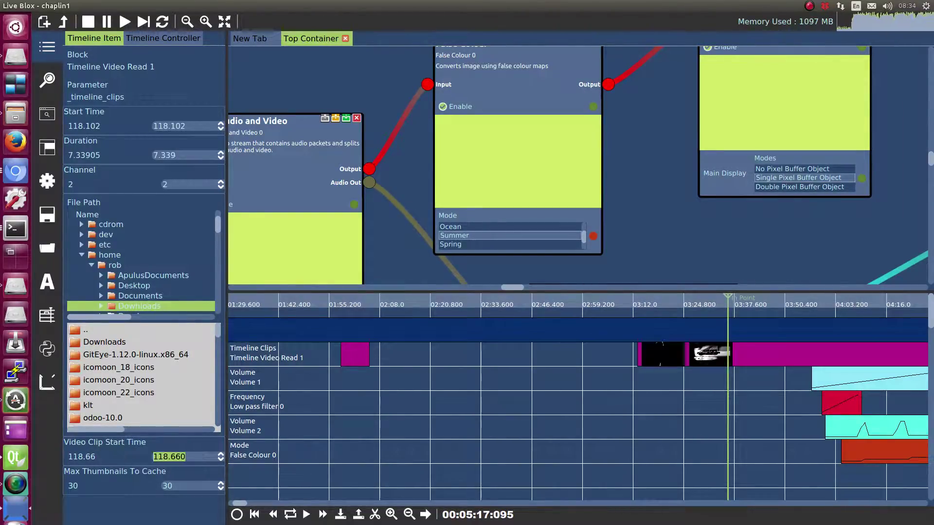
{"action": "type", "text": "0"}
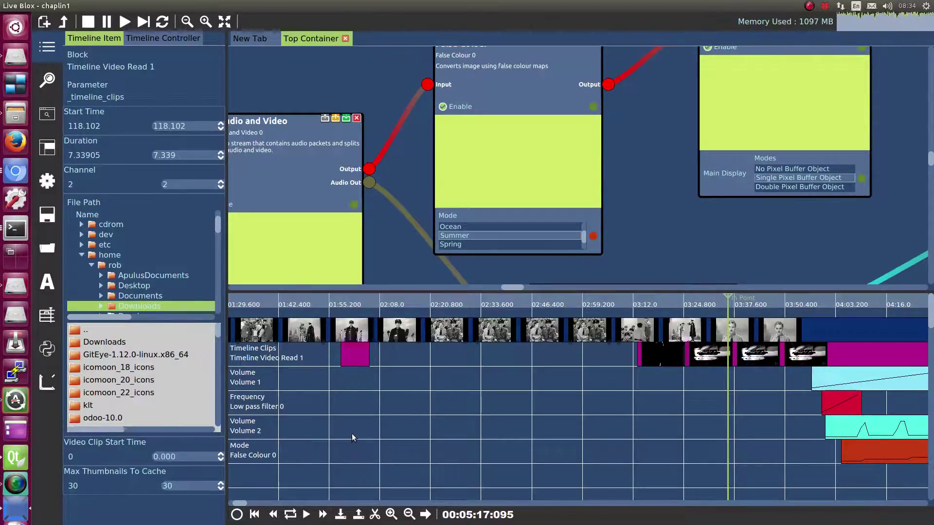
{"action": "scroll", "coordinate": [353, 437], "scroll_direction": "down", "scroll_amount": 3}
{"action": "scroll", "coordinate": [378, 338], "scroll_direction": "up", "scroll_amount": 2}
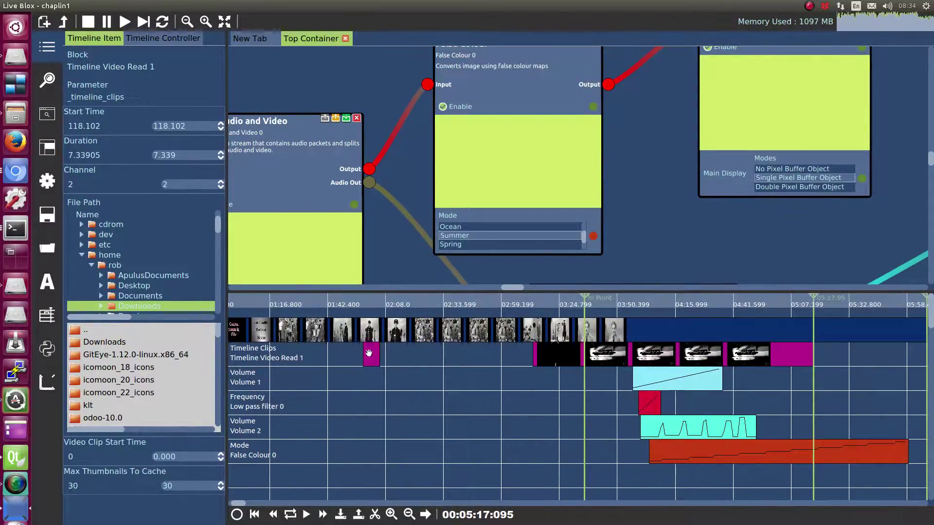
{"action": "left_click_drag", "start_coordinate": [372, 352], "coordinate": [836, 360]}
{"action": "left_click_drag", "start_coordinate": [834, 419], "coordinate": [515, 428]}
{"action": "scroll", "coordinate": [492, 370], "scroll_direction": "up", "scroll_amount": 4}
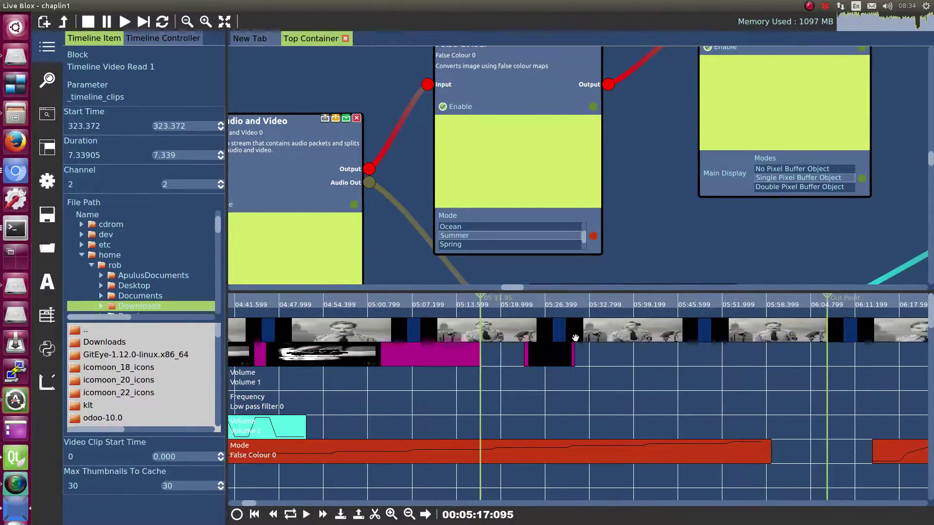
- Extend the clip to last 53.012 s and align its start with the preceding clip's end at 317.139 s
{"action": "left_click_drag", "start_coordinate": [665, 360], "coordinate": [616, 364]}
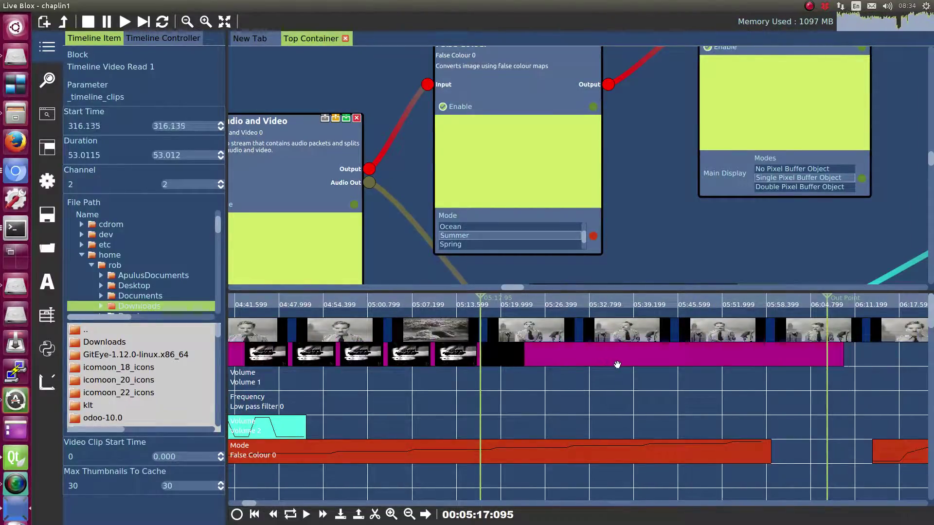
{"action": "scroll", "coordinate": [532, 366], "scroll_direction": "up", "scroll_amount": 4}
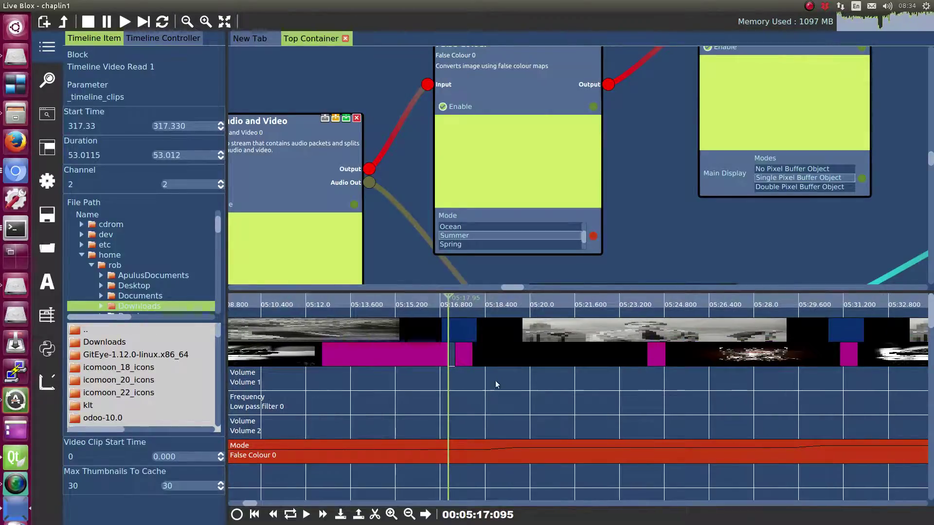
{"action": "left_click_drag", "start_coordinate": [516, 357], "coordinate": [510, 357]}
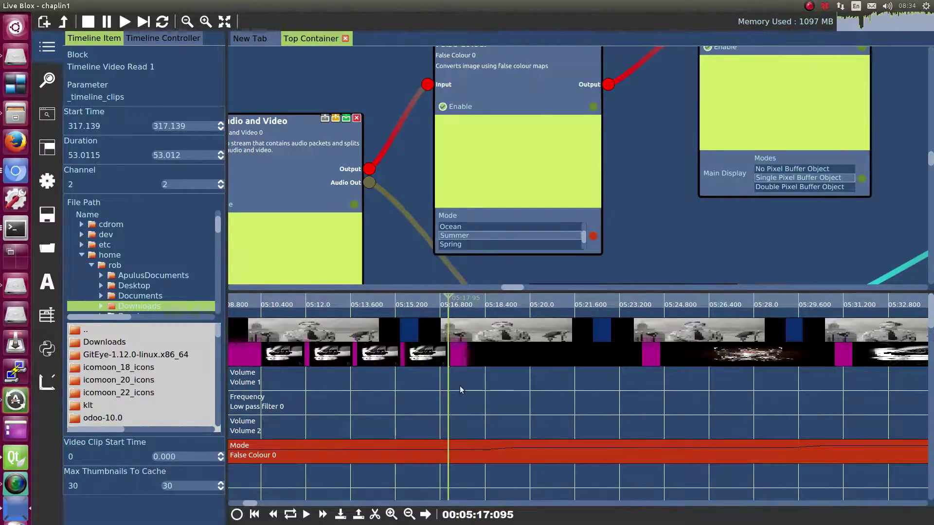
- Play across the new join, skip ahead, pause at 05:30.304, and cut the inserted clip just before that point
{"action": "left_click_drag", "start_coordinate": [448, 390], "coordinate": [373, 406]}
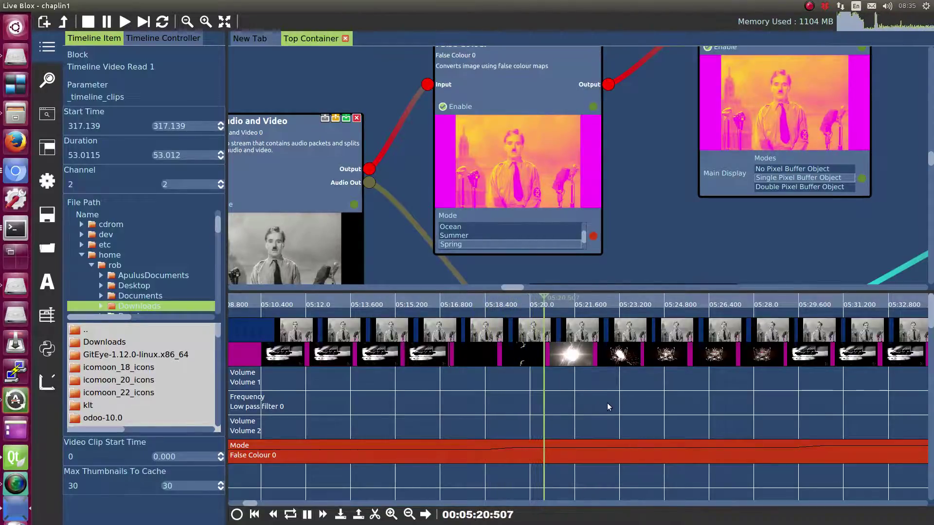
{"action": "left_click_drag", "start_coordinate": [698, 414], "coordinate": [531, 429]}
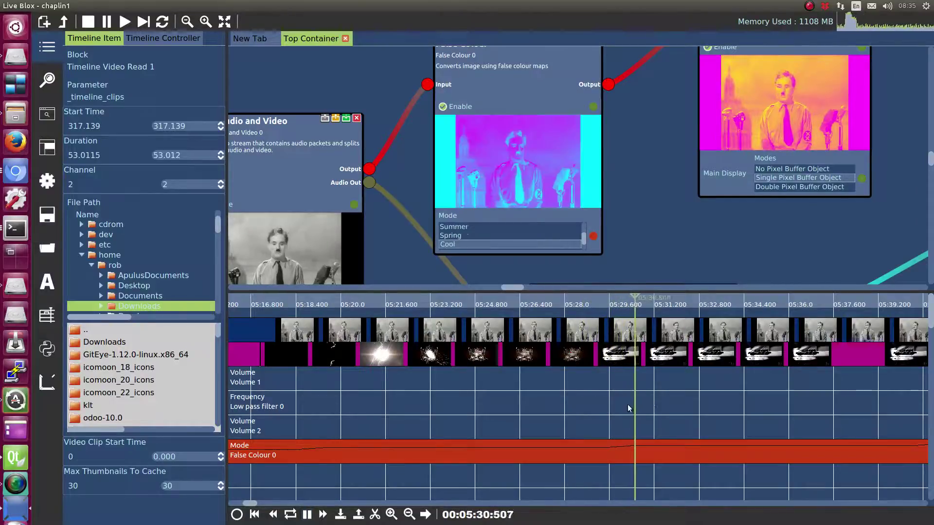
{"action": "left_click", "coordinate": [602, 415]}
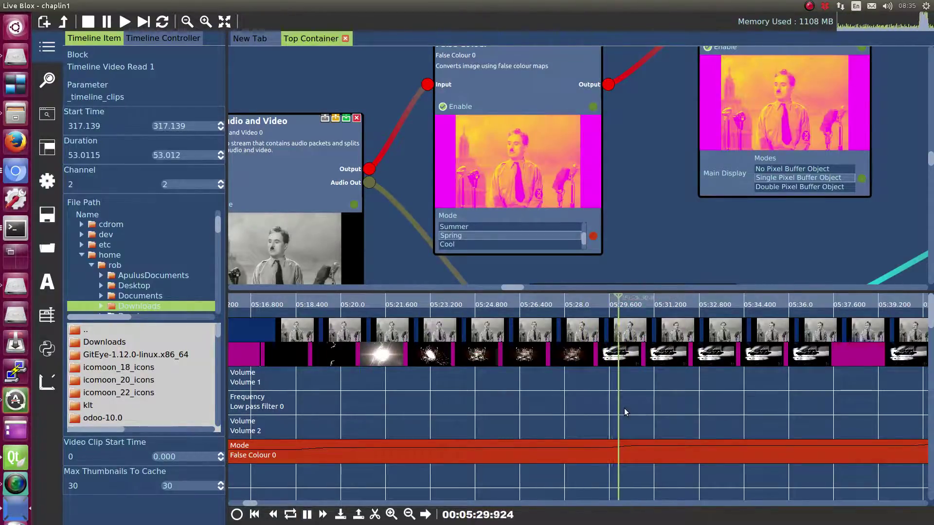
{"action": "left_click", "coordinate": [587, 419]}
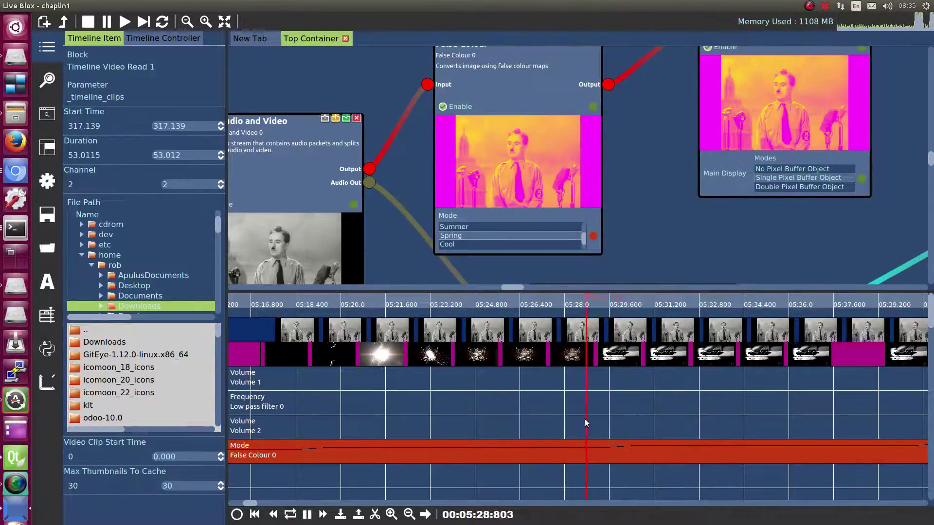
{"action": "left_click", "coordinate": [306, 515]}
{"action": "scroll", "coordinate": [637, 376], "scroll_direction": "up", "scroll_amount": 2}
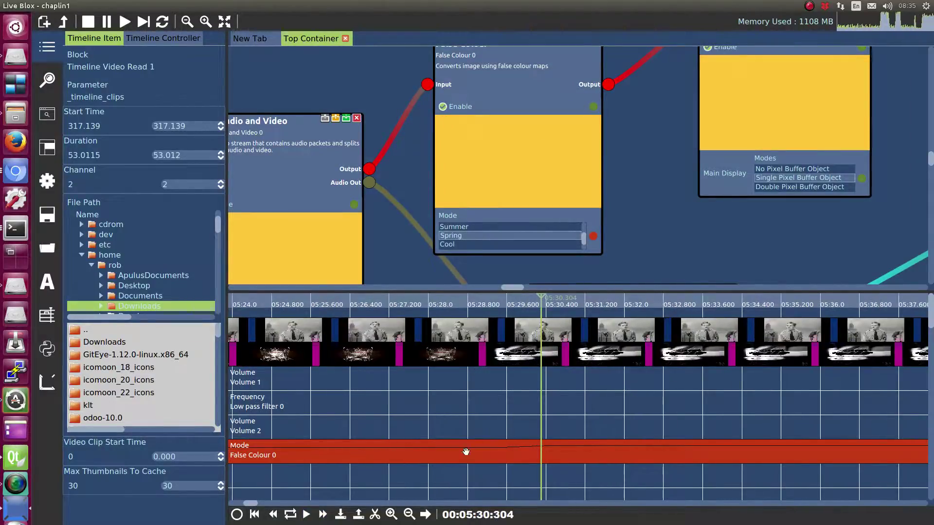
{"action": "scroll", "coordinate": [466, 451], "scroll_direction": "up", "scroll_amount": 1}
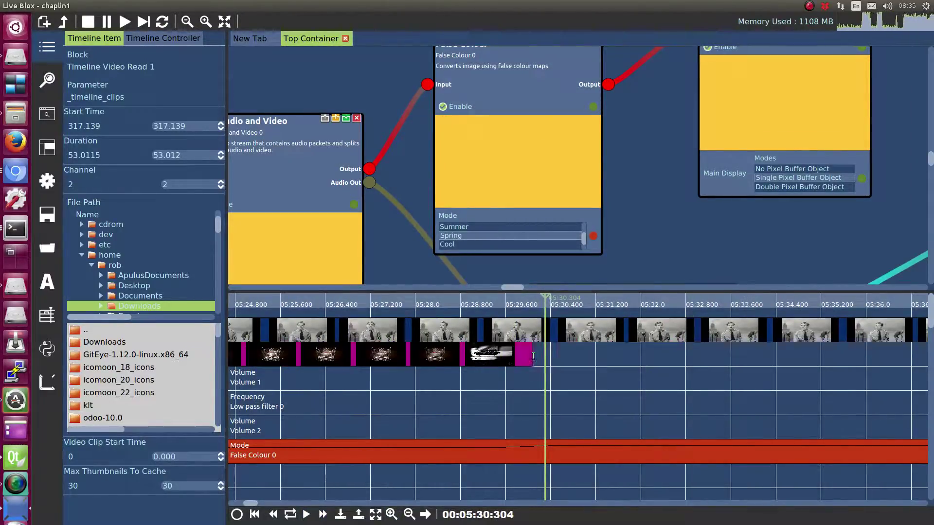
- Delete the 12.943 s segment before the cut, and move the remaining clip back to start at 317.224 s, closing the gap
{"action": "scroll", "coordinate": [477, 432], "scroll_direction": "down", "scroll_amount": 3}
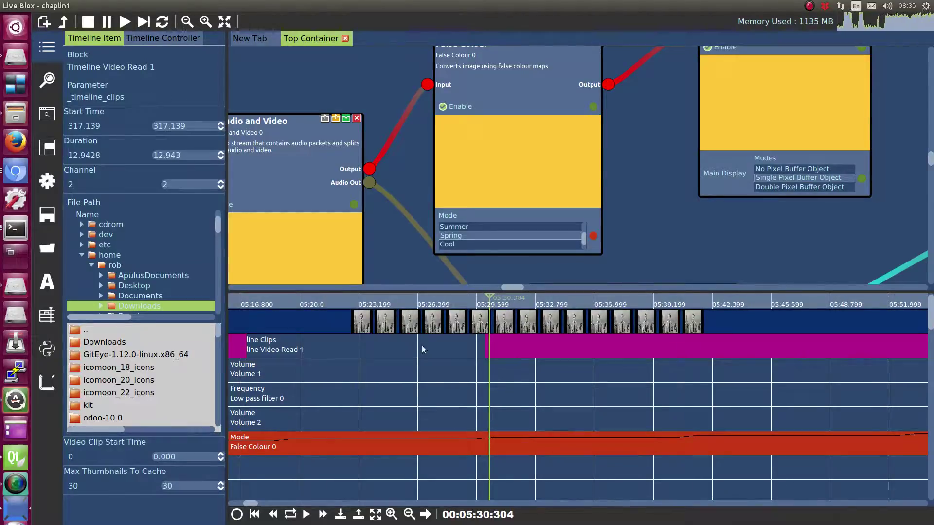
{"action": "scroll", "coordinate": [373, 384], "scroll_direction": "down", "scroll_amount": 3}
{"action": "left_click_drag", "start_coordinate": [454, 402], "coordinate": [518, 420]}
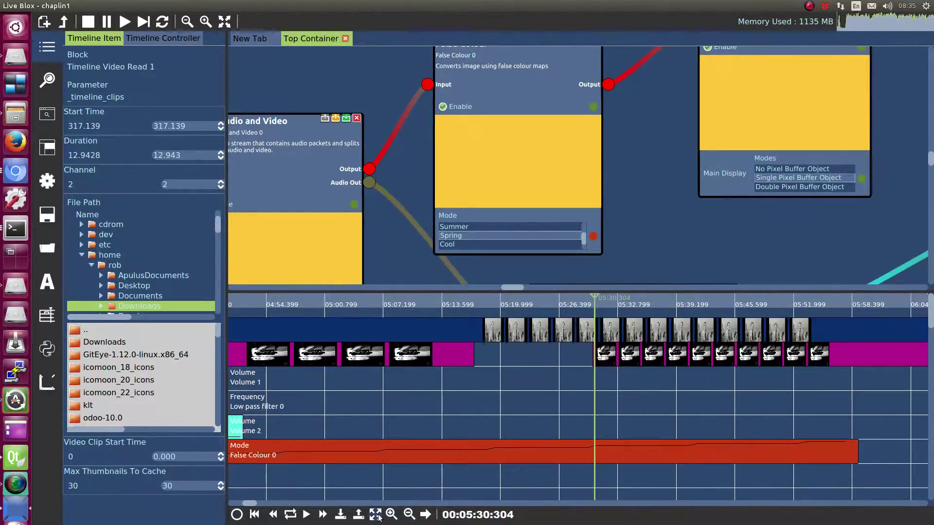
{"action": "left_click_drag", "start_coordinate": [670, 355], "coordinate": [552, 370]}
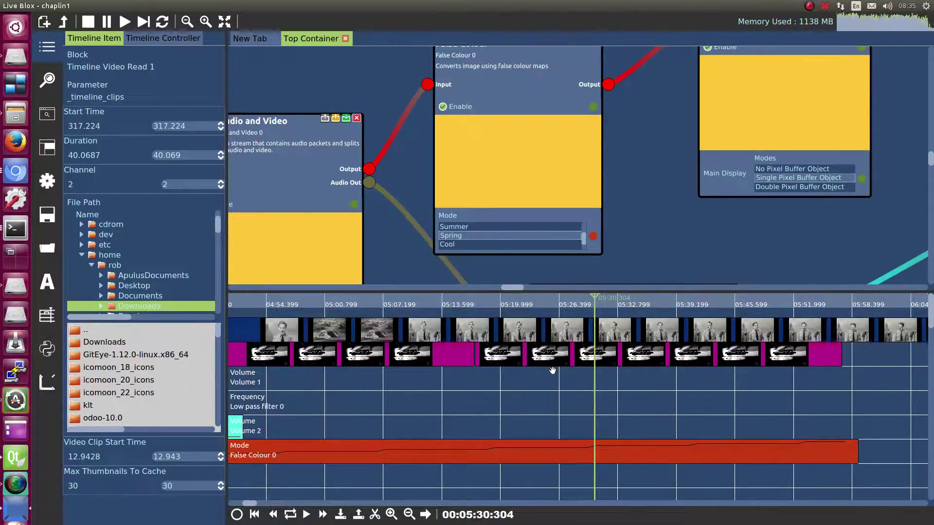
- Move the channel 2 clip to start at 317.137 s, flush with the preceding clip, and play across the join from 05:11.382
{"action": "scroll", "coordinate": [422, 331], "scroll_direction": "up", "scroll_amount": 5}
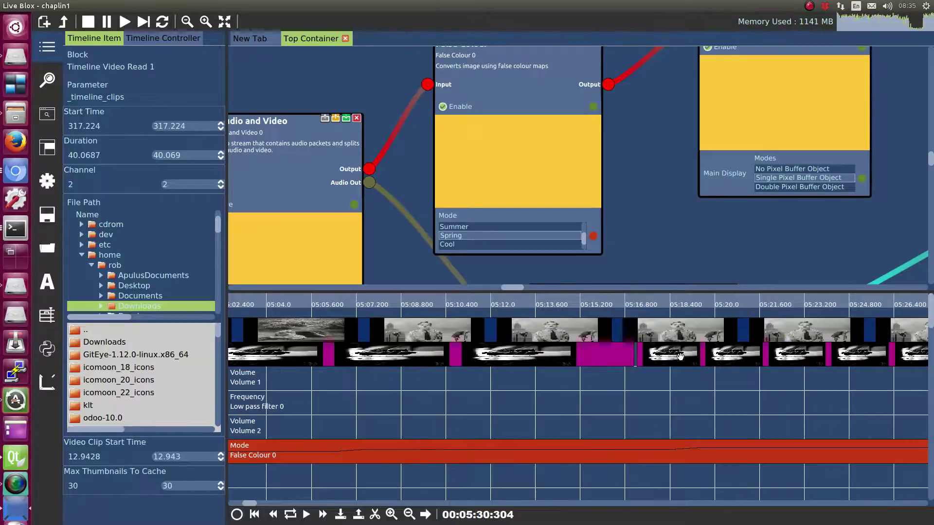
{"action": "left_click_drag", "start_coordinate": [680, 356], "coordinate": [677, 359]}
{"action": "scroll", "coordinate": [705, 382], "scroll_direction": "right", "scroll_amount": 5}
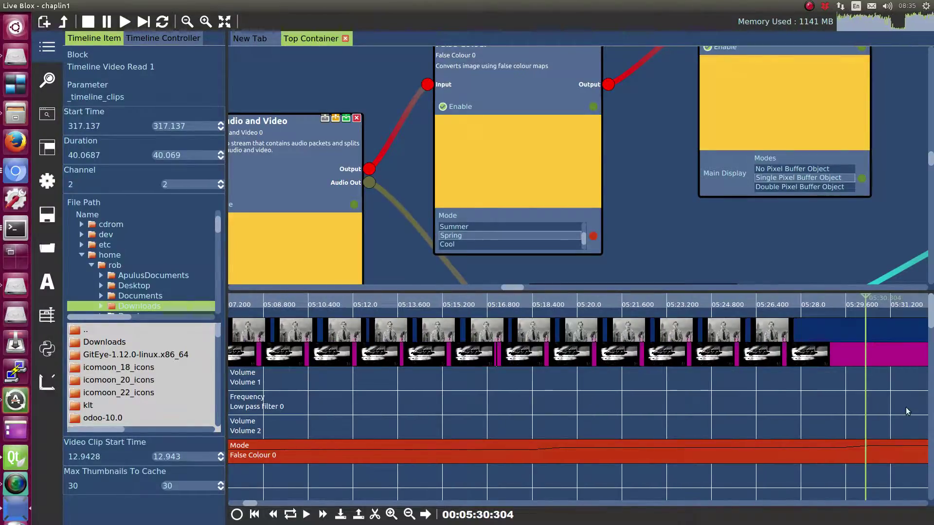
{"action": "key", "text": "space"}
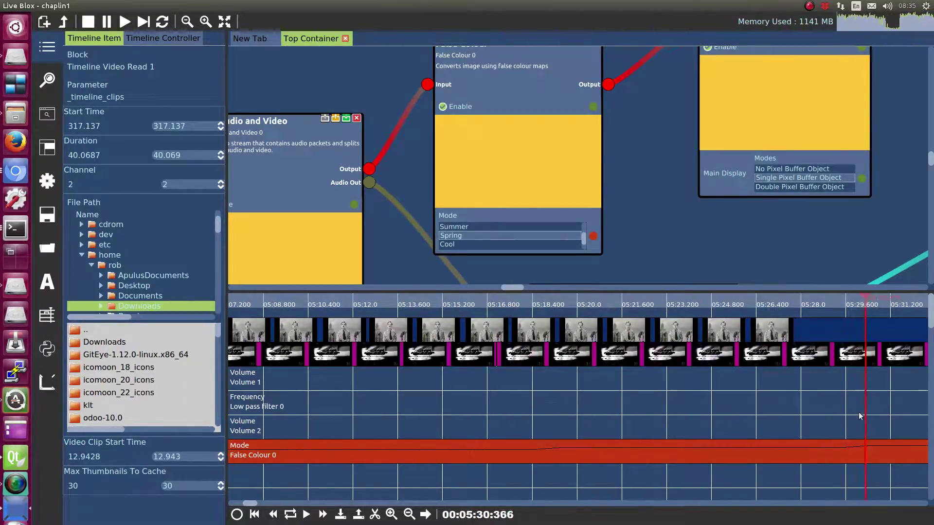
{"action": "left_click", "coordinate": [336, 424]}
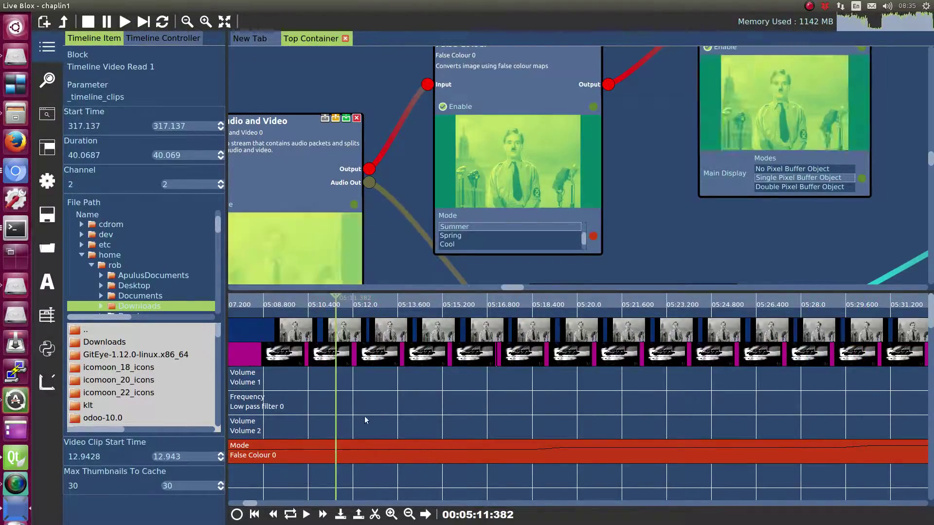
{"action": "left_click", "coordinate": [306, 514]}
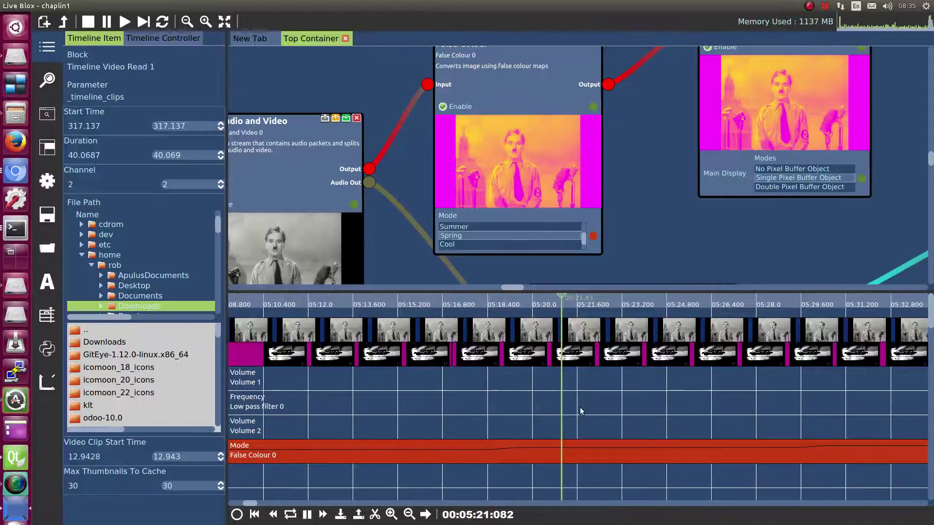
- Shift the clip after the join to start at 318.266 s and set its video clip start time to 25.562 s
{"action": "left_click_drag", "start_coordinate": [563, 408], "coordinate": [546, 409]}
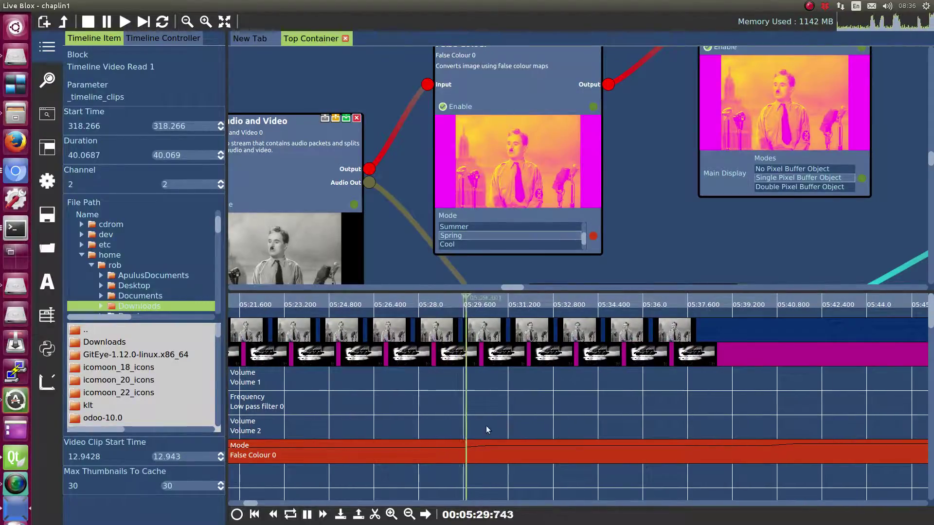
{"action": "left_click_drag", "start_coordinate": [473, 427], "coordinate": [600, 413]}
{"action": "left_click_drag", "start_coordinate": [697, 421], "coordinate": [291, 423]}
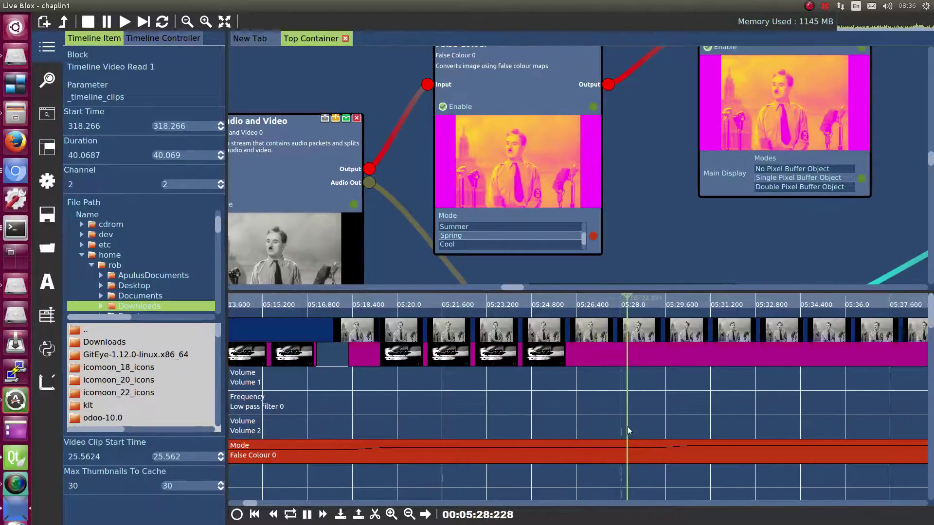
- Extend the preceding clip across the gap, cut it at 318.087 s, and move the cut-off segment to start at 322.895 s
{"action": "left_click", "coordinate": [530, 428]}
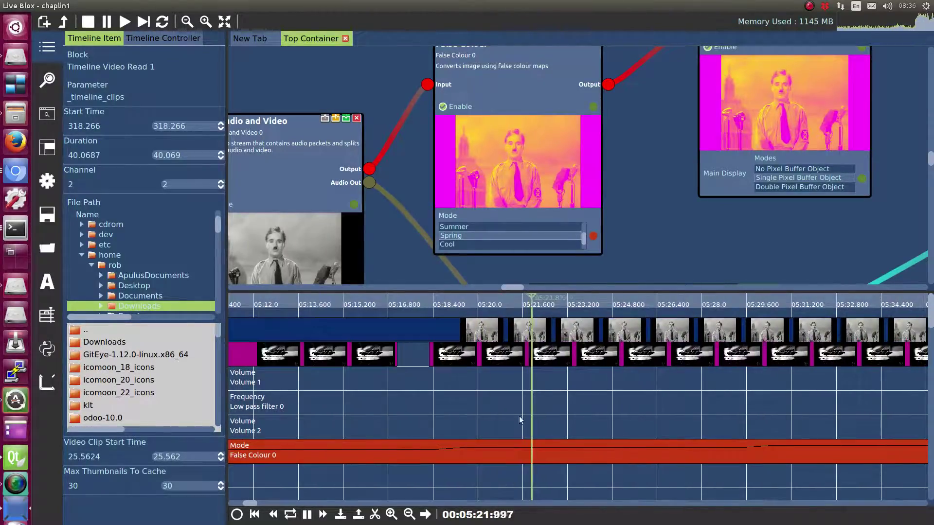
{"action": "left_click", "coordinate": [461, 426]}
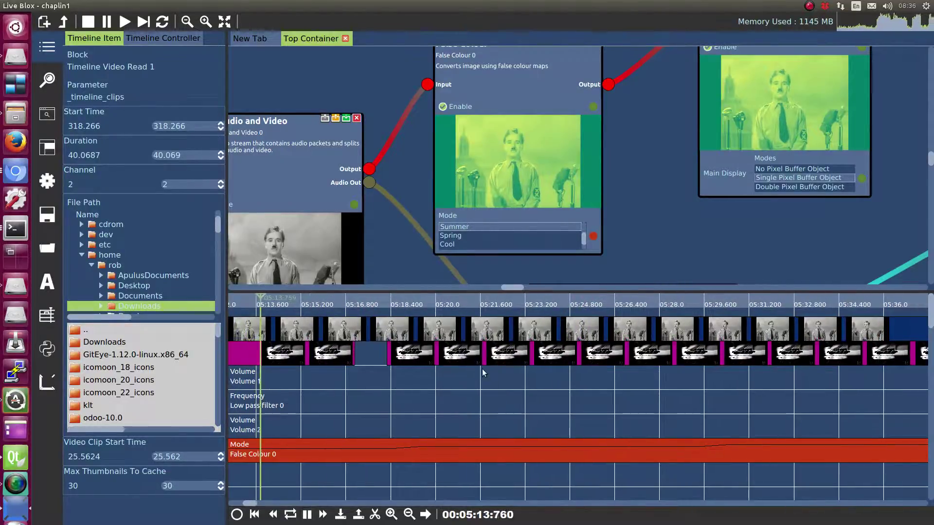
{"action": "left_click_drag", "start_coordinate": [354, 354], "coordinate": [920, 357]}
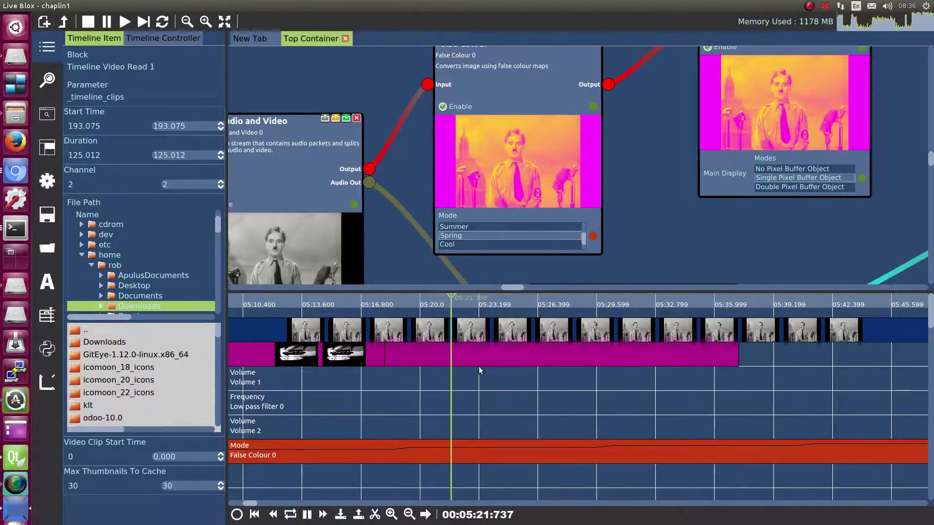
{"action": "left_click_drag", "start_coordinate": [562, 355], "coordinate": [650, 355]}
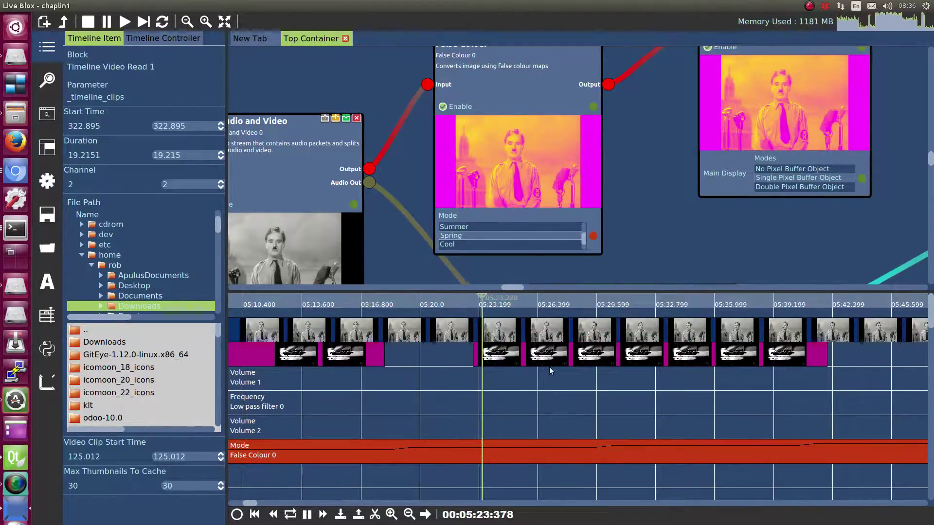
- Set the cut-off segment's video clip start time to 10, and move it back against the preceding clip at 318.087 s
{"action": "left_click_drag", "start_coordinate": [187, 457], "coordinate": [108, 456]}
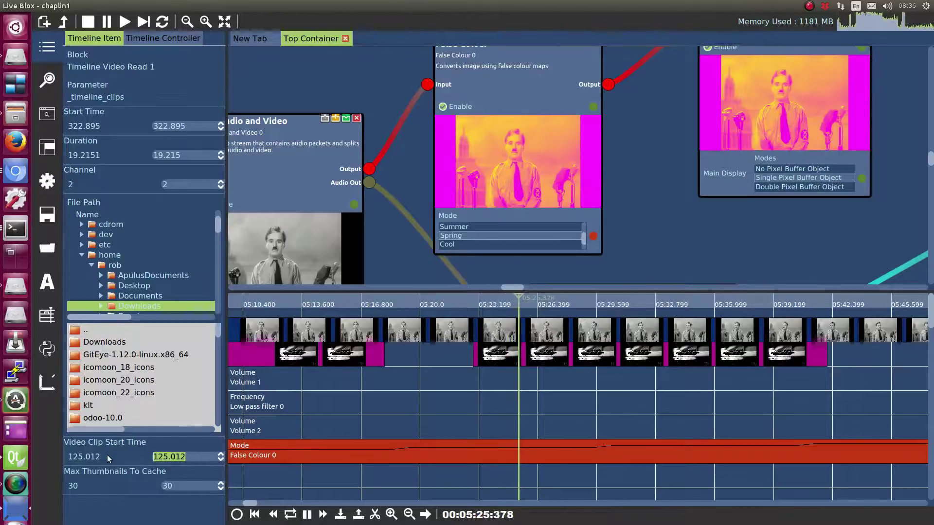
{"action": "type", "text": "10"}
{"action": "key", "text": "Return"}
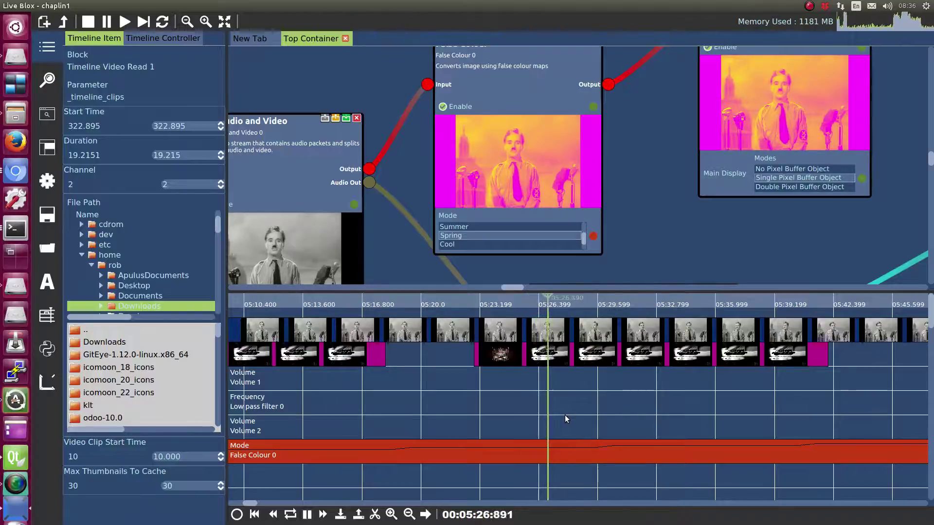
{"action": "left_click", "coordinate": [539, 416]}
{"action": "left_click", "coordinate": [468, 420]}
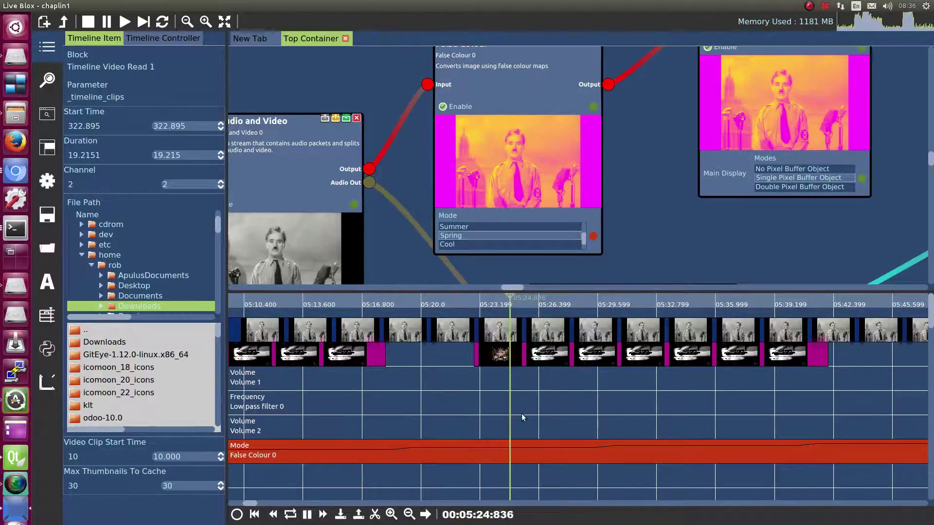
{"action": "left_click_drag", "start_coordinate": [599, 361], "coordinate": [510, 370]}
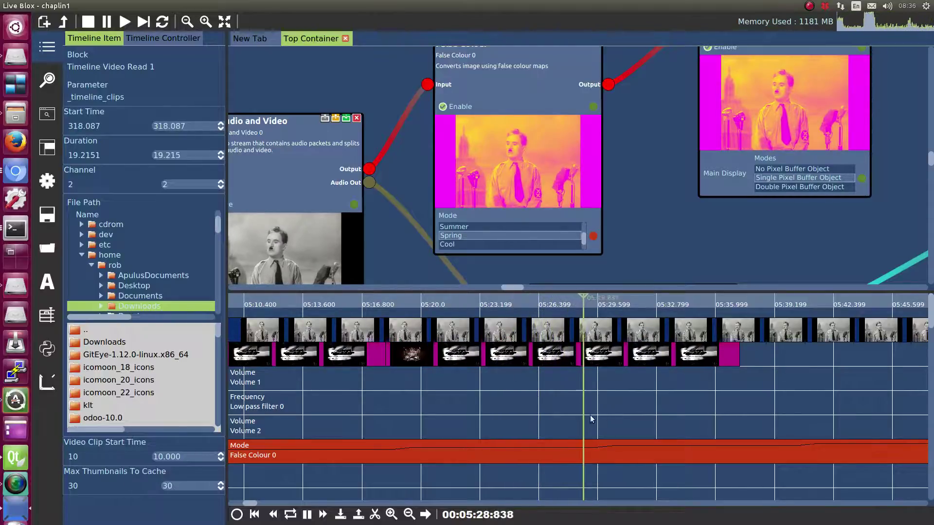
- Review playback around the join, and extend the last channel 2 clip to a duration of 202.170 s
{"action": "left_click_drag", "start_coordinate": [587, 416], "coordinate": [326, 422]}
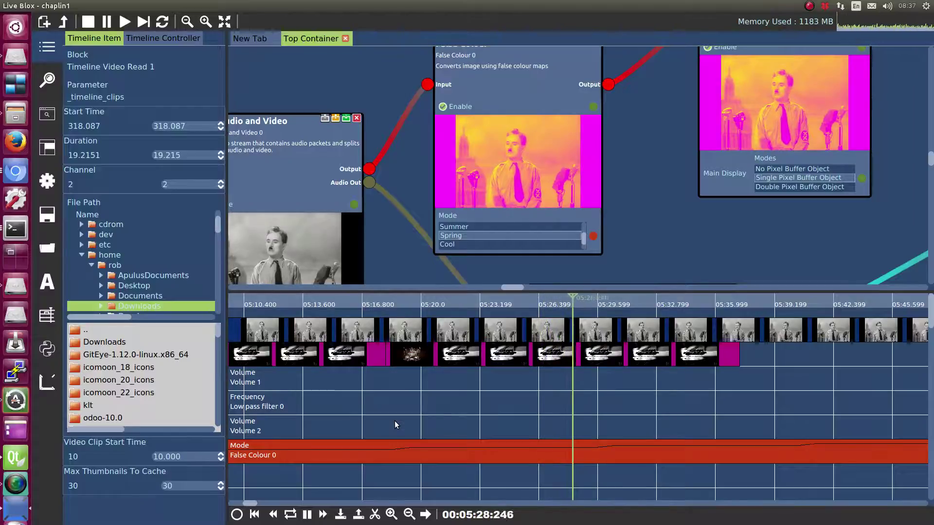
{"action": "left_click_drag", "start_coordinate": [810, 435], "coordinate": [585, 435]}
{"action": "left_click_drag", "start_coordinate": [516, 358], "coordinate": [867, 360]}
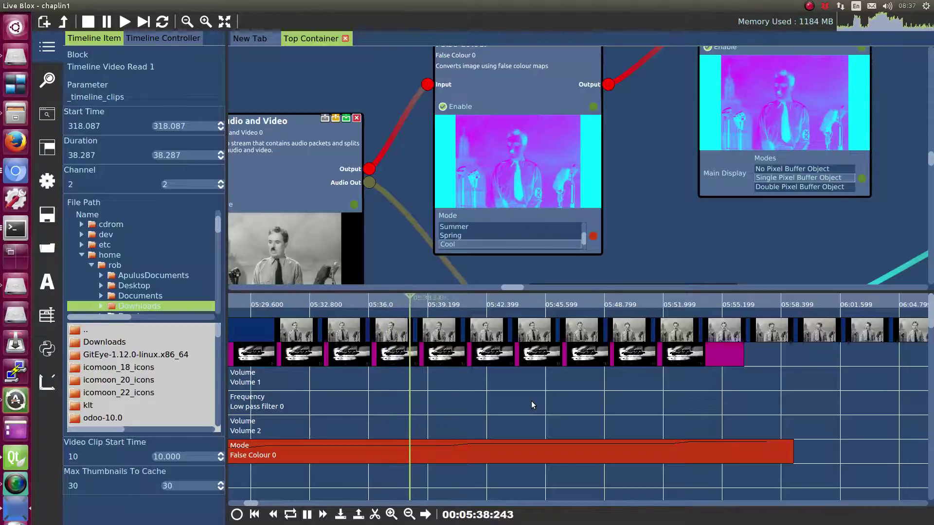
{"action": "scroll", "coordinate": [482, 396], "scroll_direction": "down", "scroll_amount": 10}
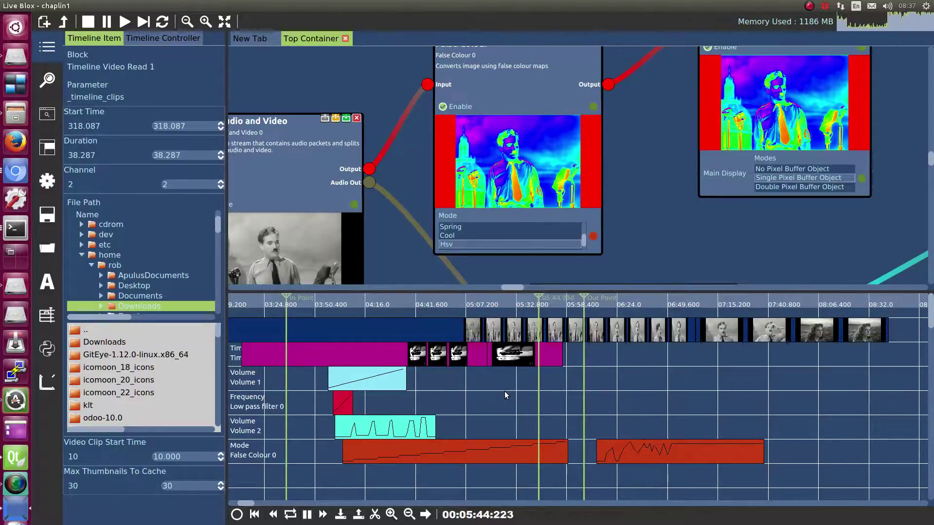
{"action": "left_click_drag", "start_coordinate": [563, 356], "coordinate": [893, 355]}
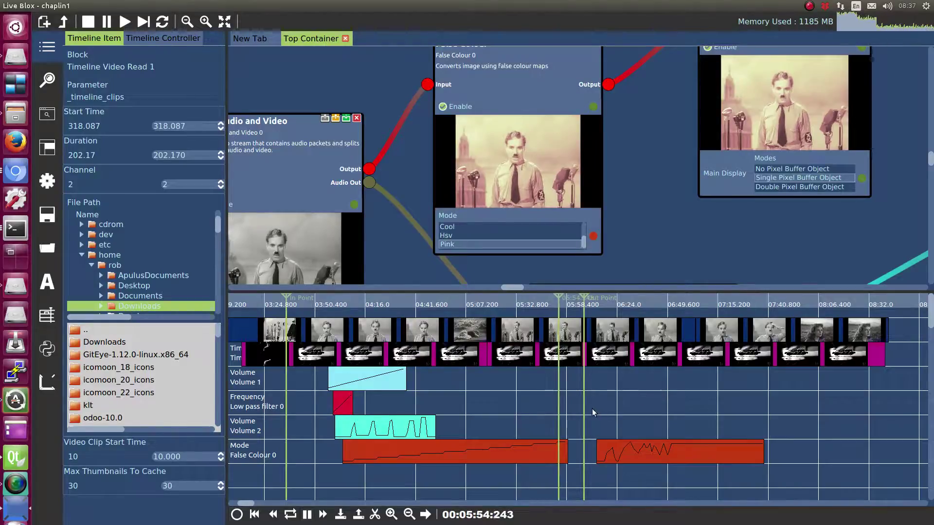
- Move the out point to about 07:51, and review playback from the in point with the whole block graph in view
{"action": "left_click_drag", "start_coordinate": [584, 416], "coordinate": [789, 412]}
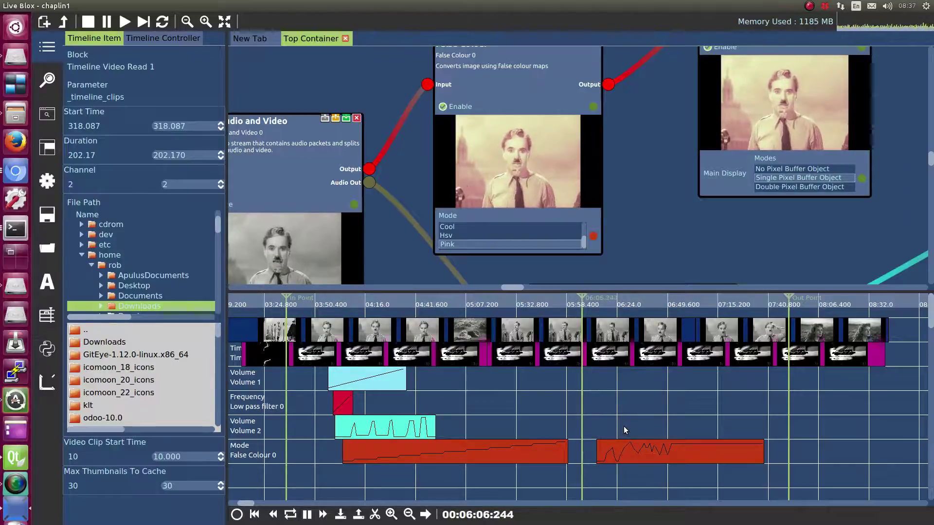
{"action": "scroll", "coordinate": [516, 155], "scroll_direction": "up", "scroll_amount": 3}
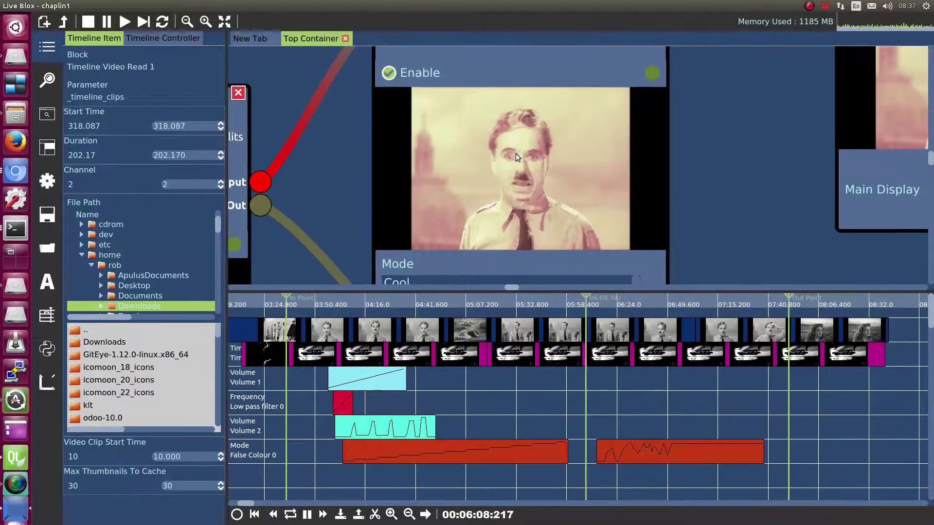
{"action": "scroll", "coordinate": [520, 154], "scroll_direction": "down", "scroll_amount": 5}
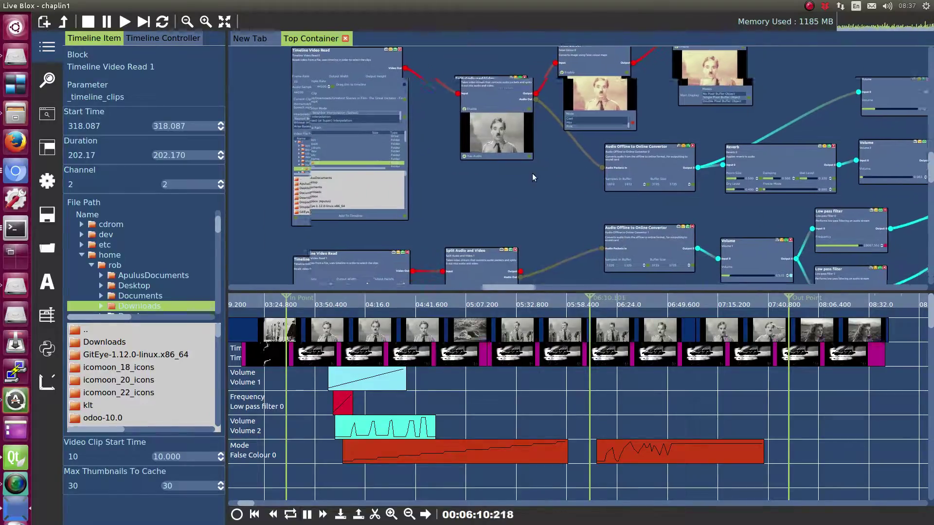
{"action": "left_click_drag", "start_coordinate": [537, 179], "coordinate": [478, 154]}
{"action": "scroll", "coordinate": [371, 143], "scroll_direction": "down", "scroll_amount": 3}
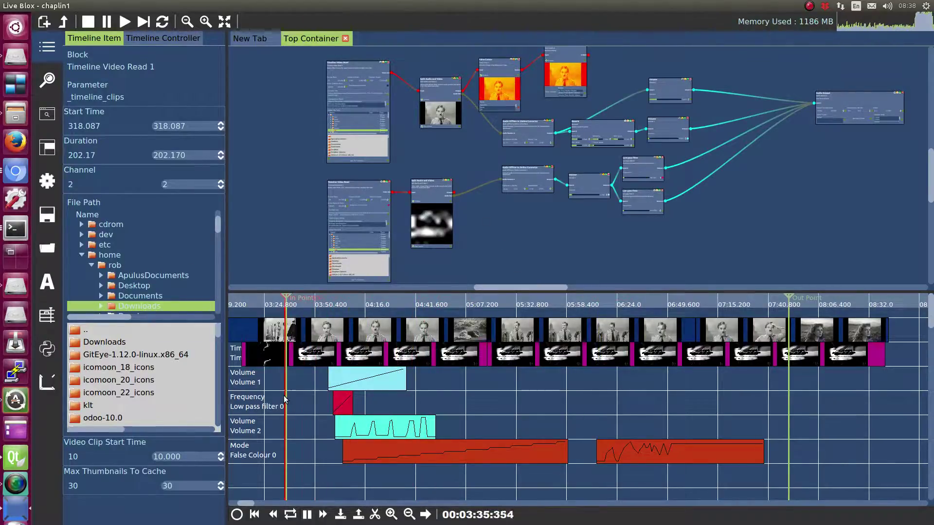
{"action": "left_click_drag", "start_coordinate": [313, 398], "coordinate": [336, 400]}
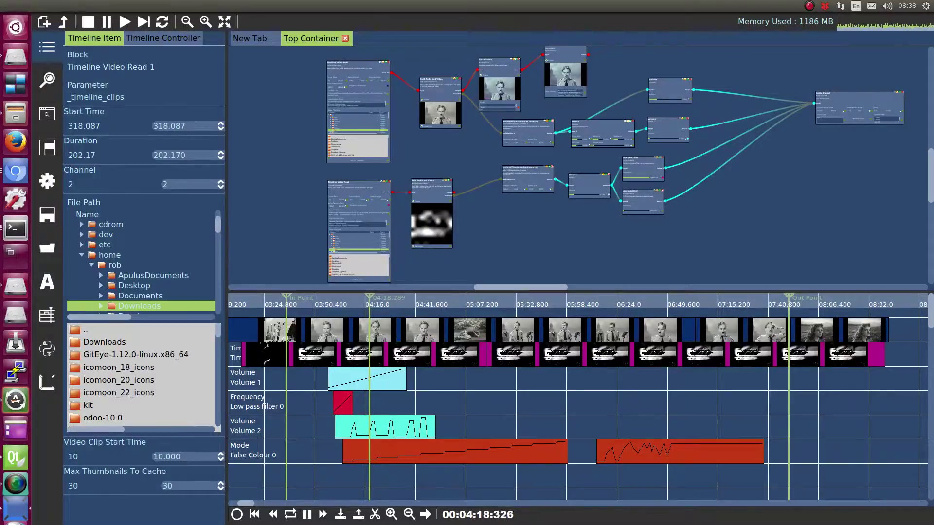
- Bring the LiveBlox output window into view, move it back out of the way, and pause playback at 04:27.553
{"action": "left_click_drag", "start_coordinate": [547, 163], "coordinate": [692, 78]}
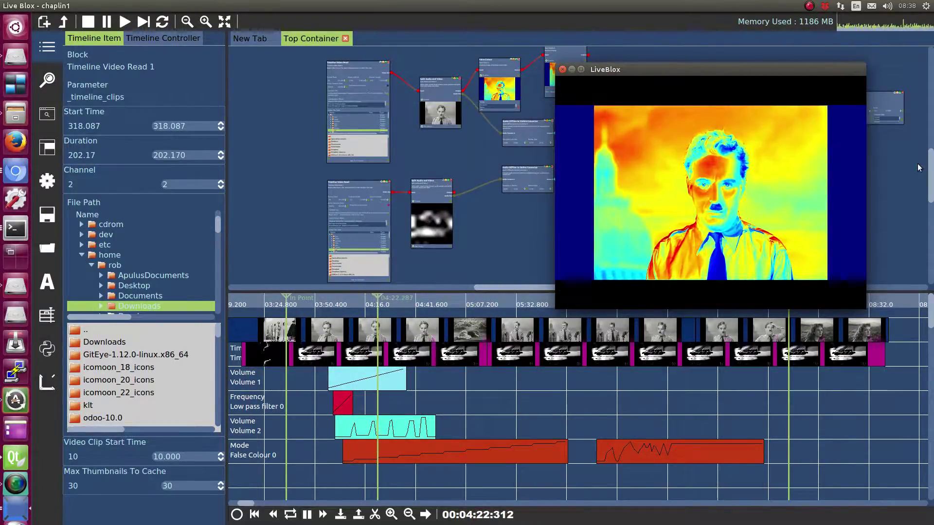
{"action": "left_click_drag", "start_coordinate": [788, 71], "coordinate": [0, 185]}
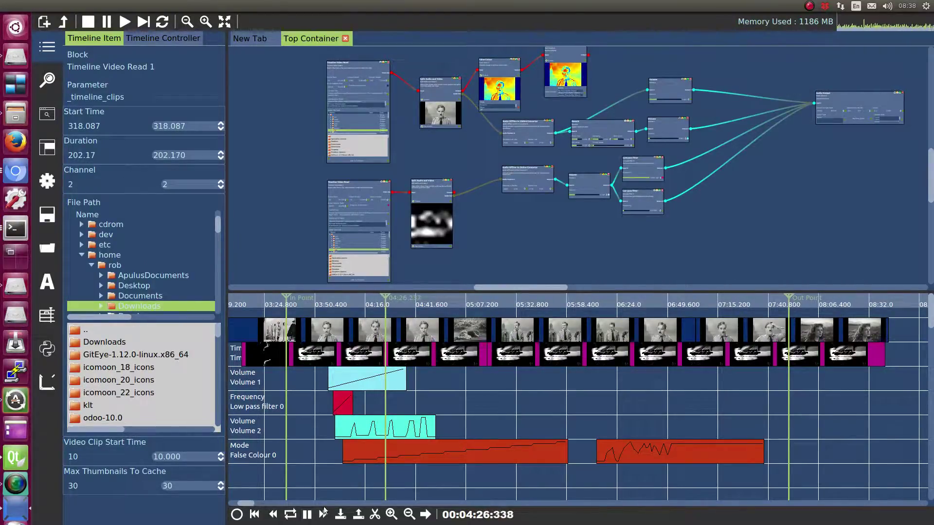
{"action": "left_click", "coordinate": [306, 515]}
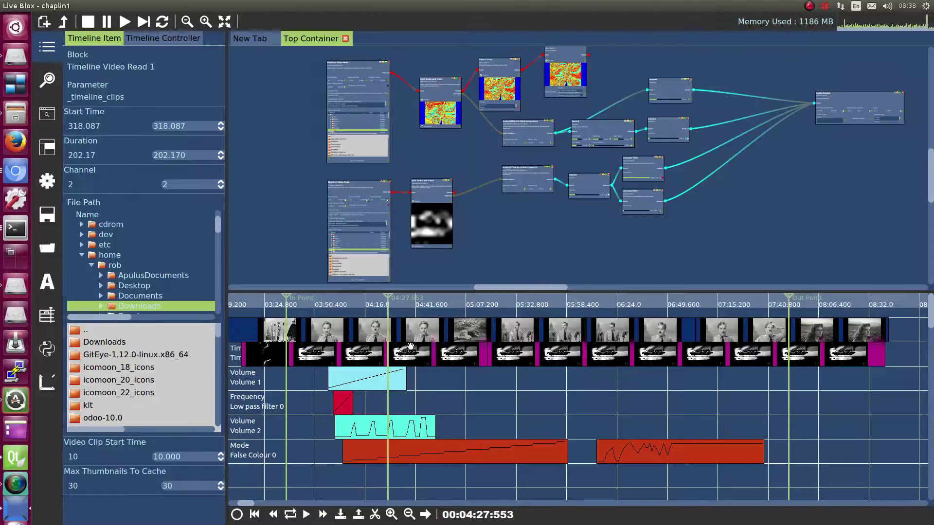
- Spread out the Timeline Video Read, Split Audio and Video, and False Colour blocks to make room after the split block
{"action": "scroll", "coordinate": [477, 205], "scroll_direction": "up", "scroll_amount": 5}
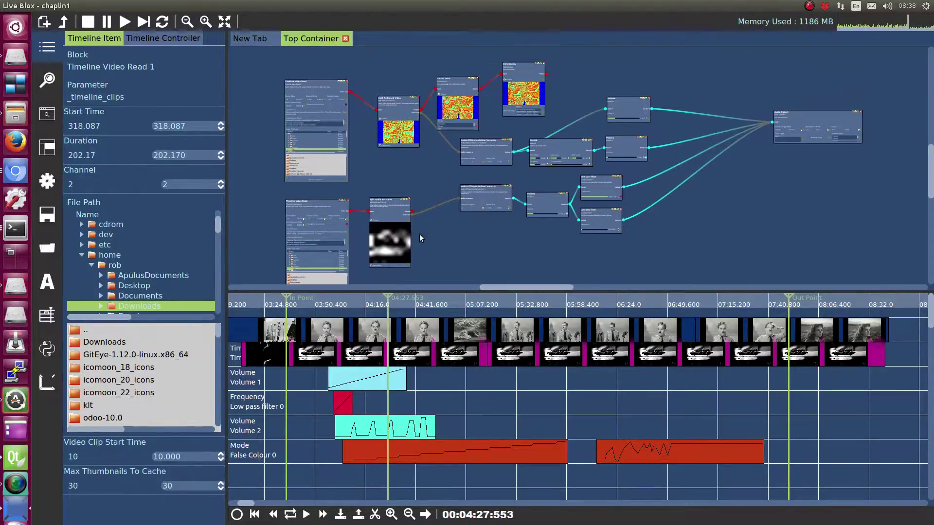
{"action": "left_click_drag", "start_coordinate": [377, 198], "coordinate": [690, 145]}
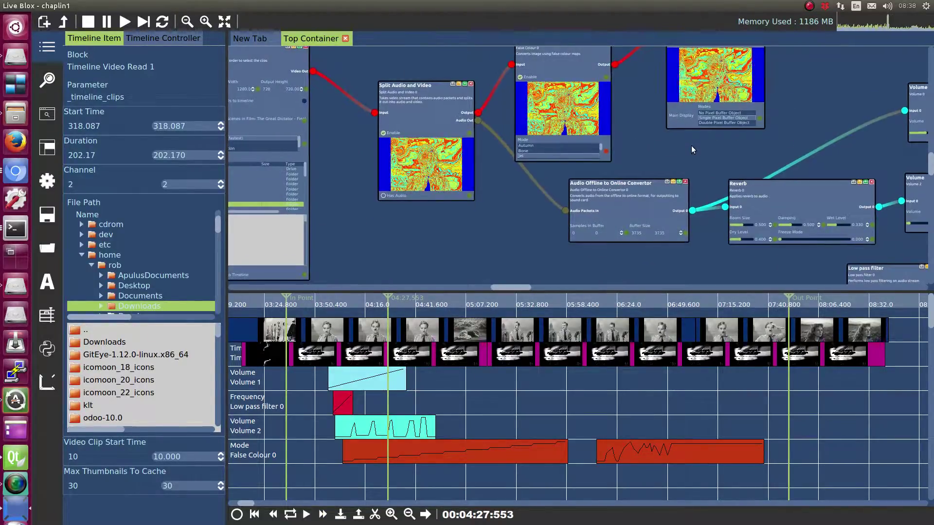
{"action": "left_click_drag", "start_coordinate": [457, 234], "coordinate": [694, 302]}
{"action": "left_click_drag", "start_coordinate": [467, 121], "coordinate": [298, 95]}
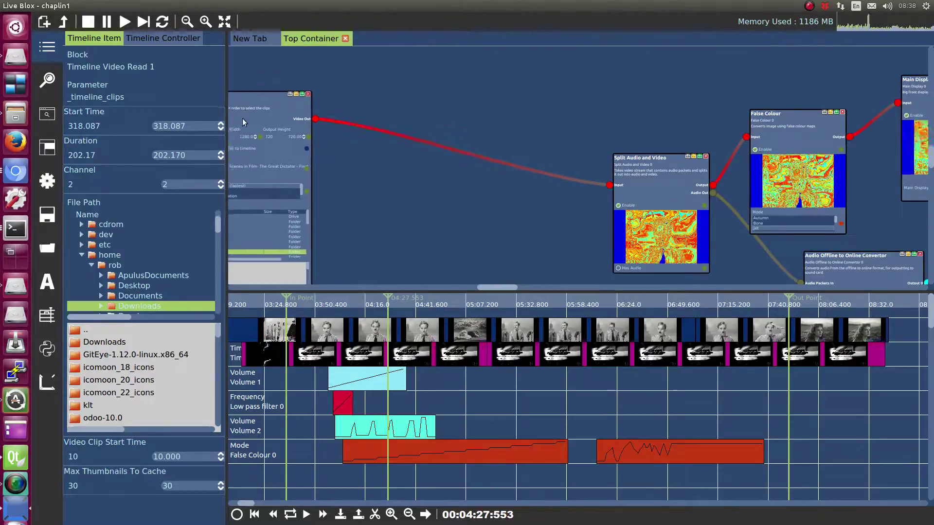
{"action": "left_click_drag", "start_coordinate": [661, 164], "coordinate": [458, 139]}
{"action": "left_click_drag", "start_coordinate": [698, 174], "coordinate": [560, 179]}
{"action": "left_click_drag", "start_coordinate": [676, 149], "coordinate": [691, 116]}
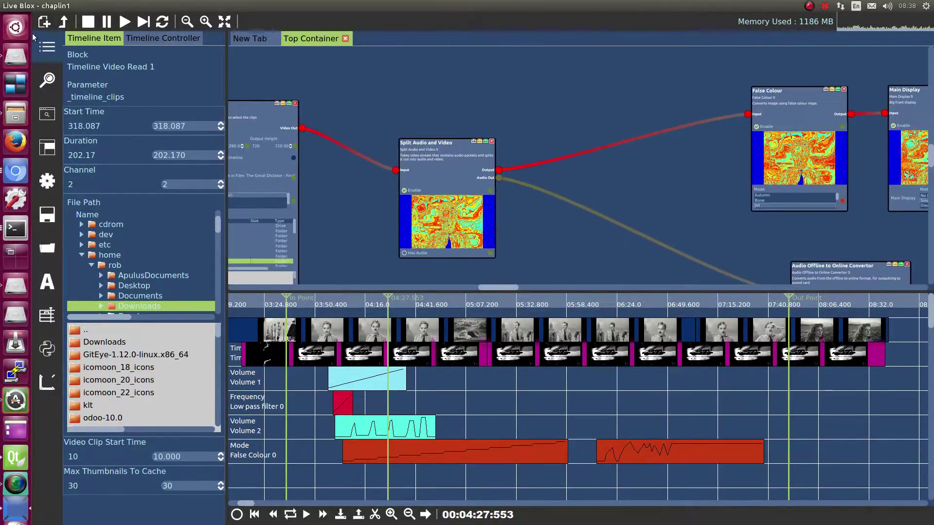
{"action": "left_click", "coordinate": [47, 46]}
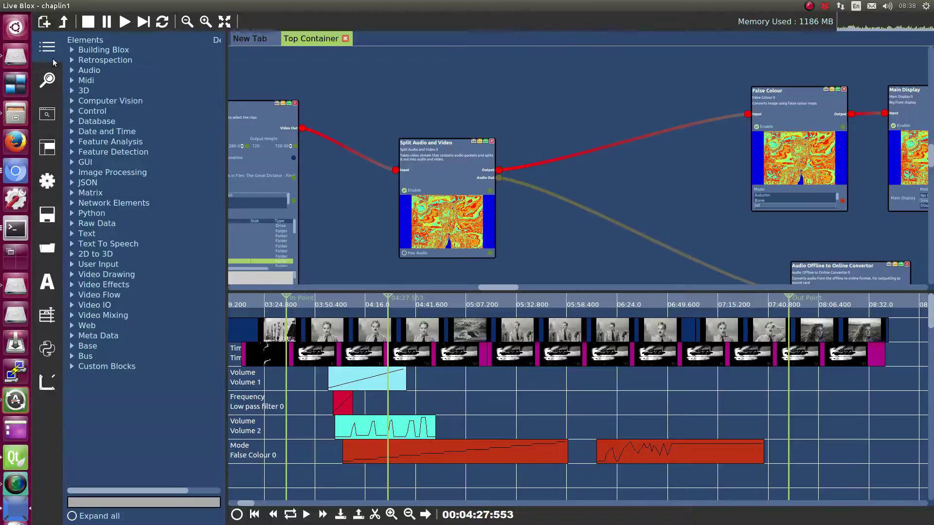
{"action": "left_click", "coordinate": [108, 502]}
{"action": "type", "text": "audio to"}
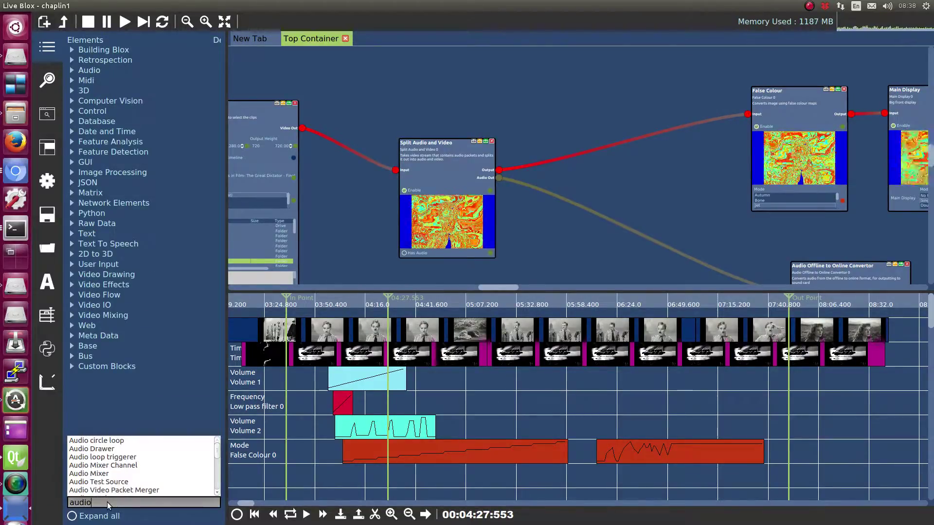
{"action": "key", "text": "BackSpace"}
{"action": "key", "text": "BackSpace"}
{"action": "key", "text": "BackSpace"}
{"action": "key", "text": "BackSpace"}
{"action": "key", "text": "BackSpace"}
{"action": "key", "text": "BackSpace"}
{"action": "key", "text": "BackSpace"}
{"action": "key", "text": "BackSpace"}
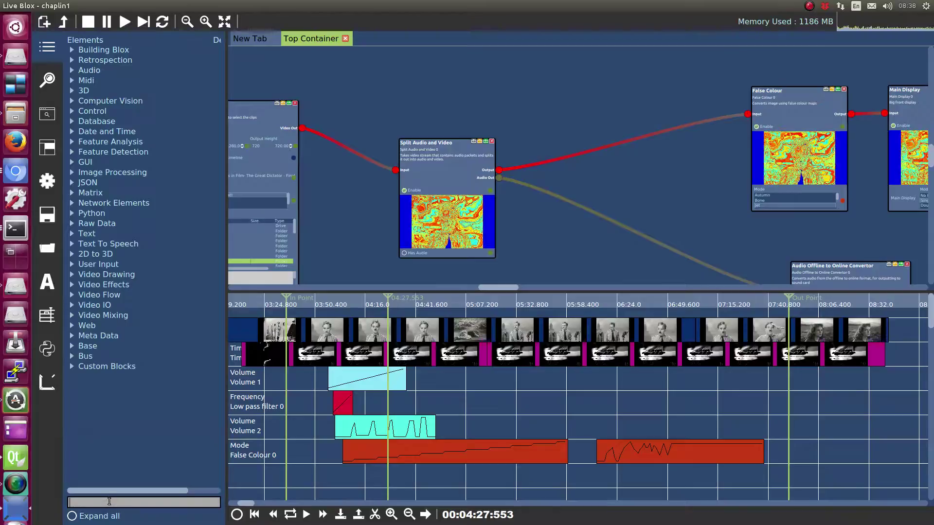
- Filter the block search to blocks that take an Audio input and have a Video output, widening the search area
{"action": "left_click", "coordinate": [46, 87]}
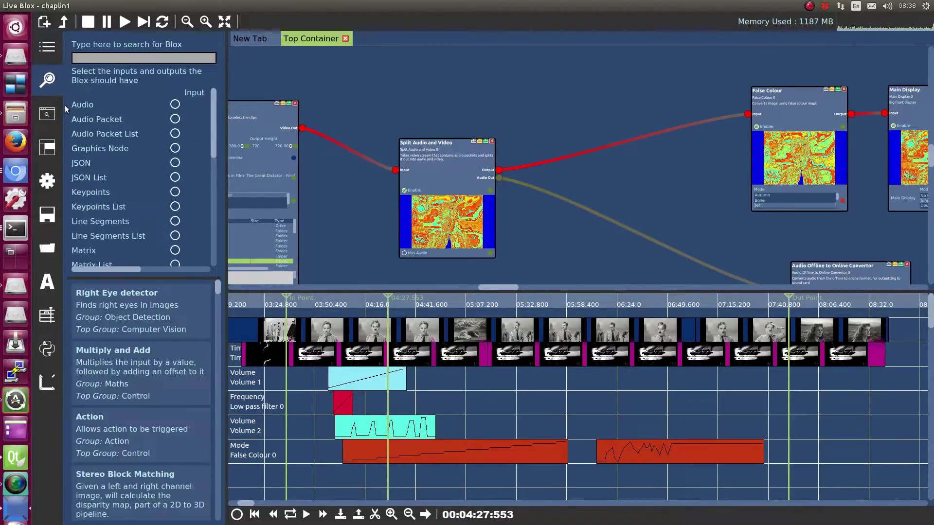
{"action": "left_click", "coordinate": [174, 105]}
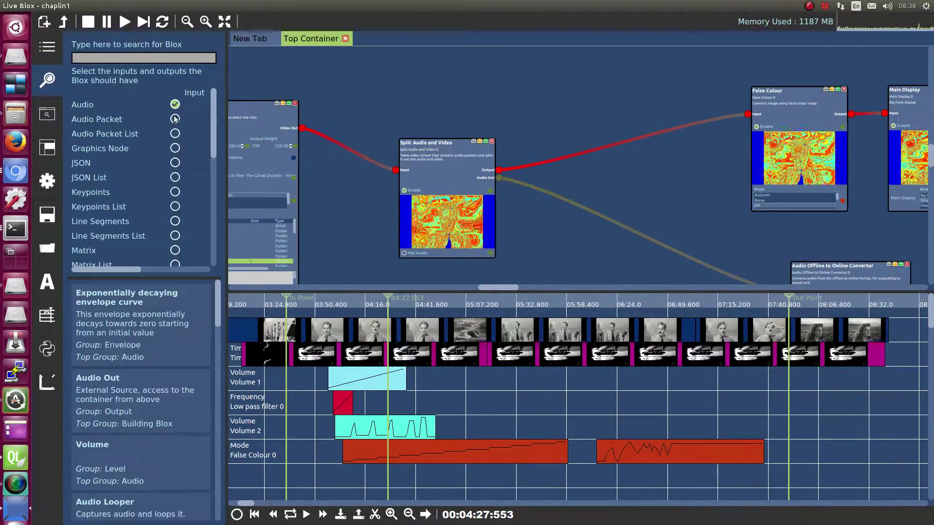
{"action": "left_click", "coordinate": [200, 268]}
{"action": "mouse_move", "coordinate": [147, 292]}
{"action": "left_click_drag", "start_coordinate": [144, 270], "coordinate": [55, 275]}
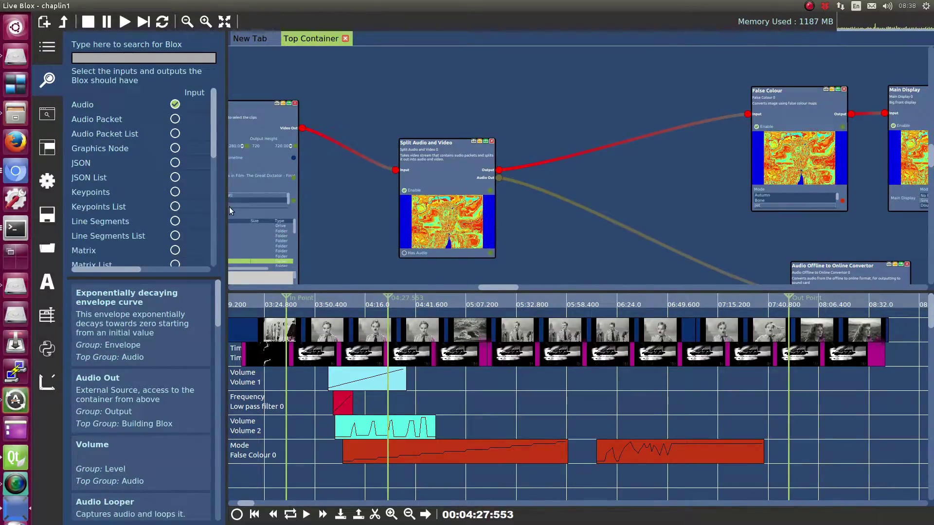
{"action": "left_click_drag", "start_coordinate": [227, 211], "coordinate": [346, 210]}
{"action": "scroll", "coordinate": [261, 200], "scroll_direction": "down", "scroll_amount": 5}
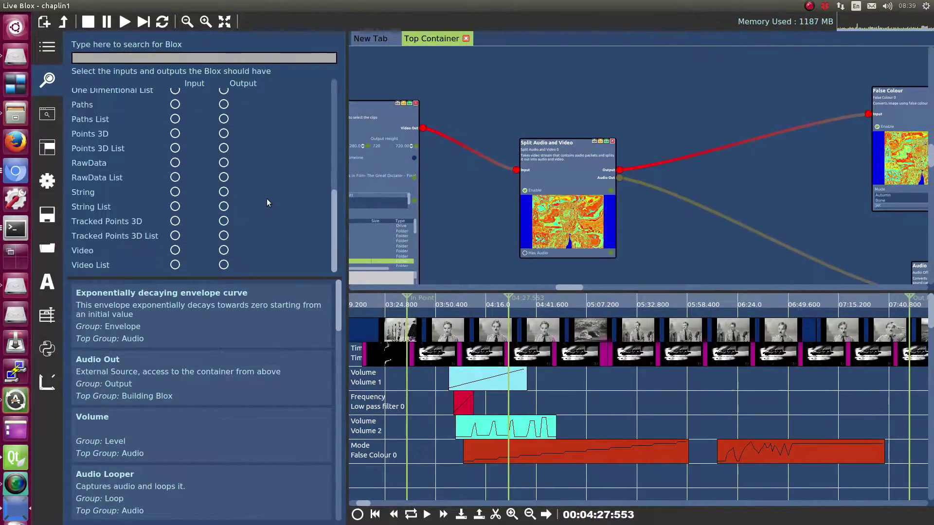
{"action": "left_click", "coordinate": [223, 250]}
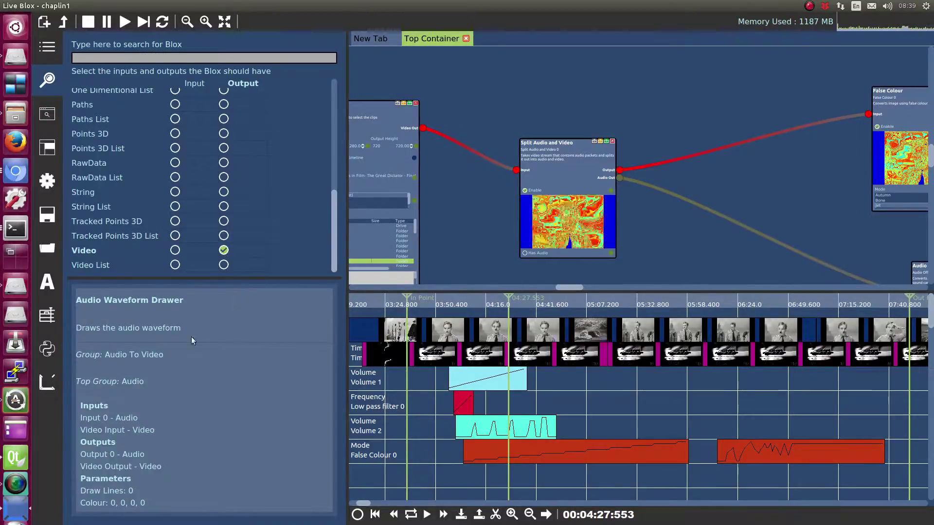
- Add an Audio Waveform Drawer block between Split Audio and Video and False Colour, and clear the block search filters
{"action": "left_click_drag", "start_coordinate": [544, 275], "coordinate": [665, 80]}
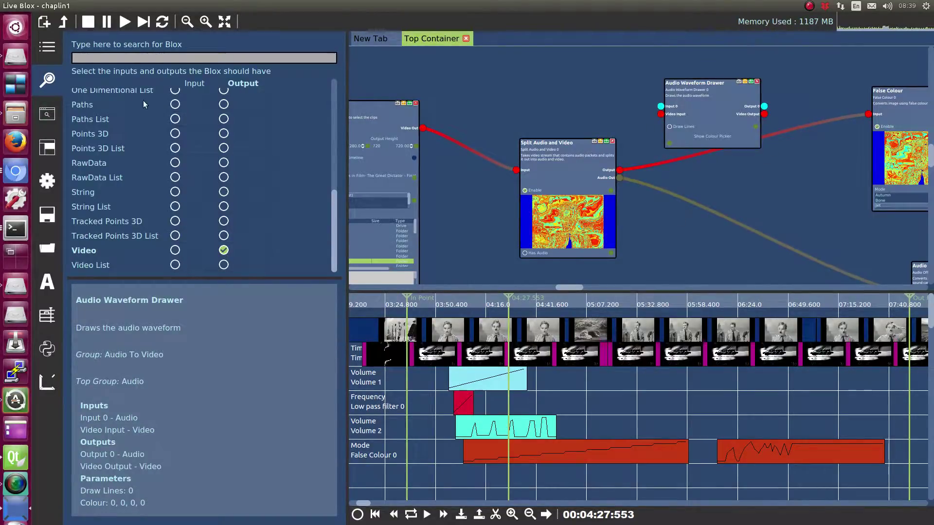
{"action": "scroll", "coordinate": [139, 112], "scroll_direction": "up", "scroll_amount": 5}
{"action": "scroll", "coordinate": [138, 118], "scroll_direction": "up", "scroll_amount": 1}
{"action": "left_click", "coordinate": [175, 94]}
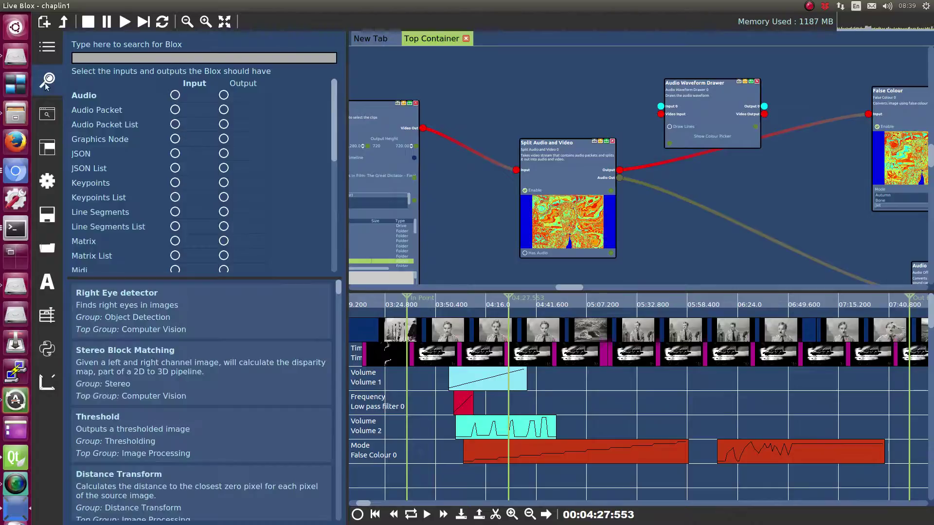
{"action": "left_click", "coordinate": [48, 48]}
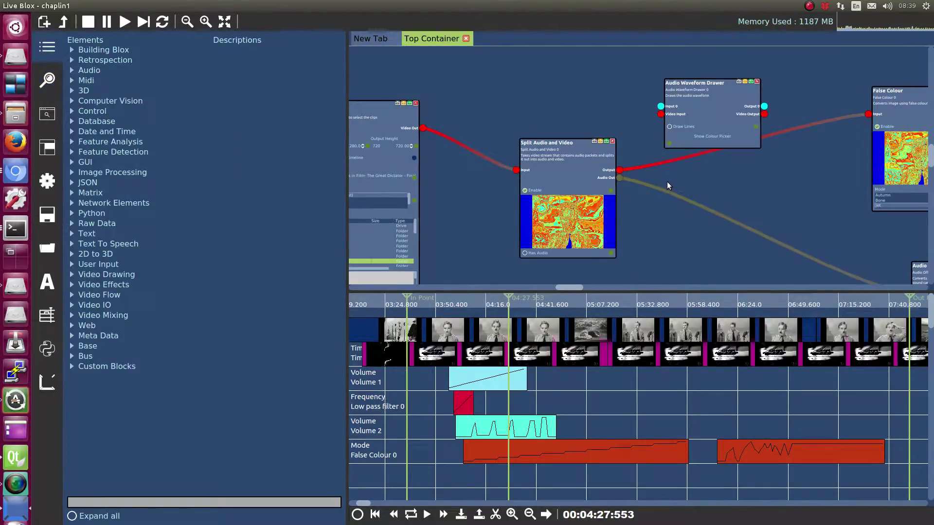
- Place the Audio Waveform Drawer over the video connection to False Colour, and examine the audio branches leading to Audio Output
{"action": "left_click_drag", "start_coordinate": [721, 220], "coordinate": [548, 240]}
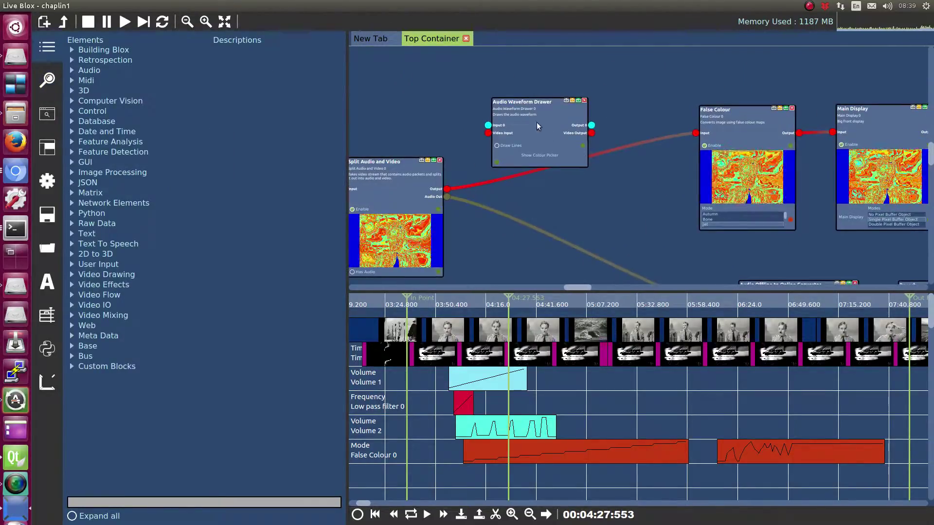
{"action": "left_click_drag", "start_coordinate": [532, 113], "coordinate": [561, 150]}
{"action": "scroll", "coordinate": [494, 175], "scroll_direction": "up", "scroll_amount": 2}
{"action": "scroll", "coordinate": [594, 218], "scroll_direction": "down", "scroll_amount": 6}
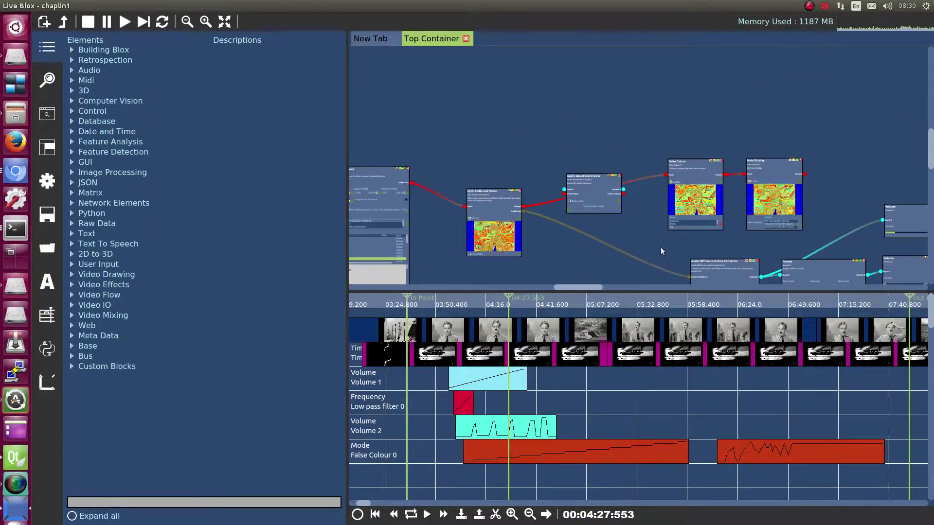
{"action": "left_click_drag", "start_coordinate": [656, 247], "coordinate": [535, 148]}
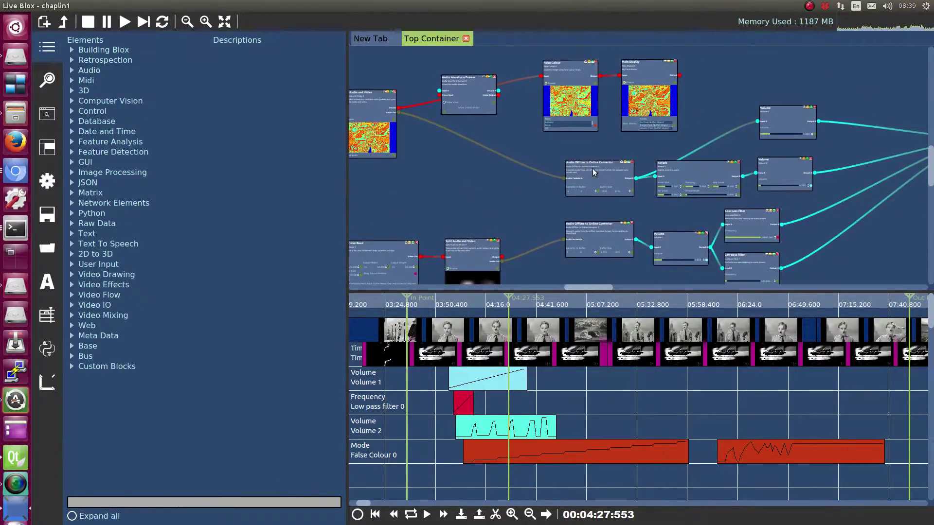
{"action": "left_click_drag", "start_coordinate": [484, 214], "coordinate": [381, 197]}
{"action": "left_click_drag", "start_coordinate": [817, 190], "coordinate": [795, 216]}
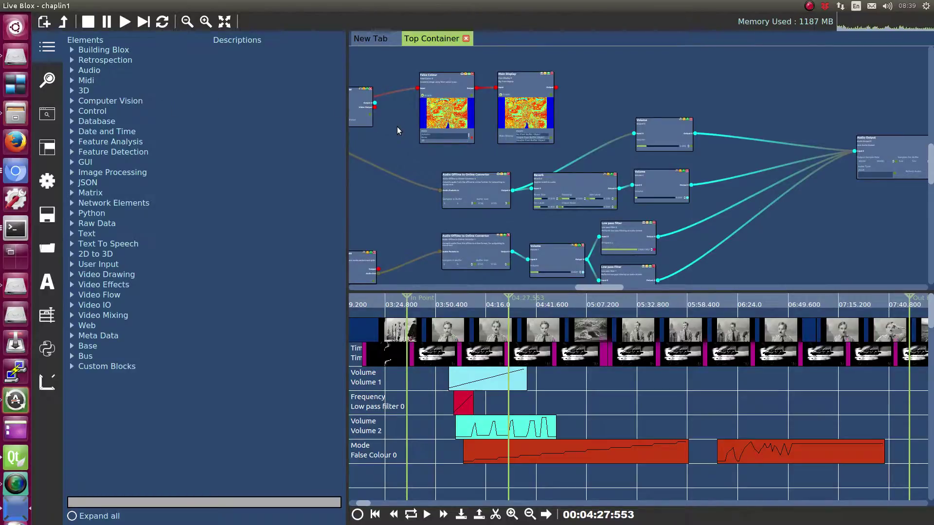
{"action": "left_click_drag", "start_coordinate": [438, 152], "coordinate": [496, 152]}
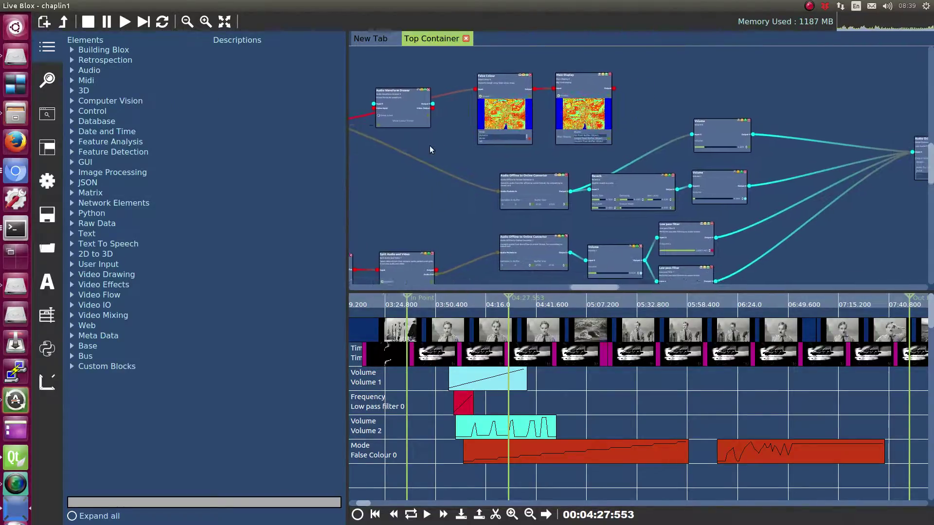
- Find the Volume block in the Audio elements and add one just before Audio Output
{"action": "left_click", "coordinate": [139, 70]}
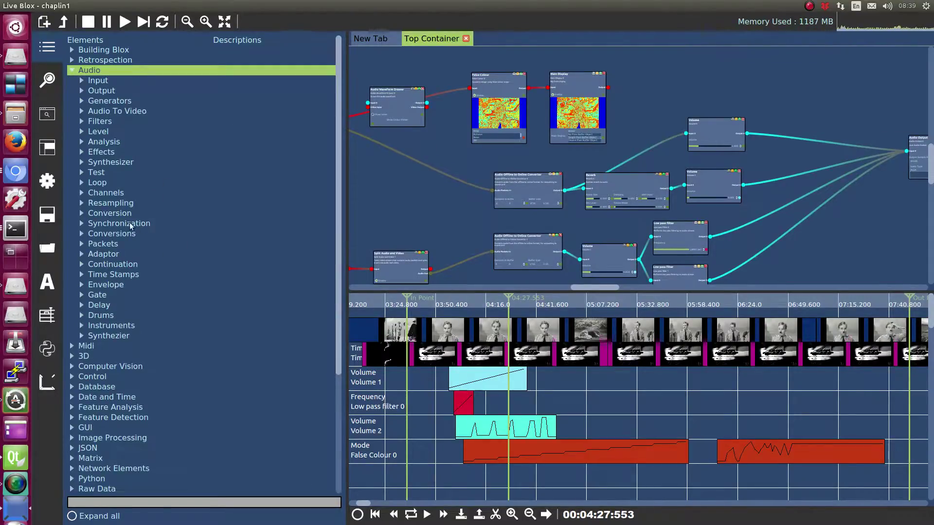
{"action": "left_click", "coordinate": [177, 502]}
{"action": "type", "text": "voi"}
{"action": "key", "text": "Down"}
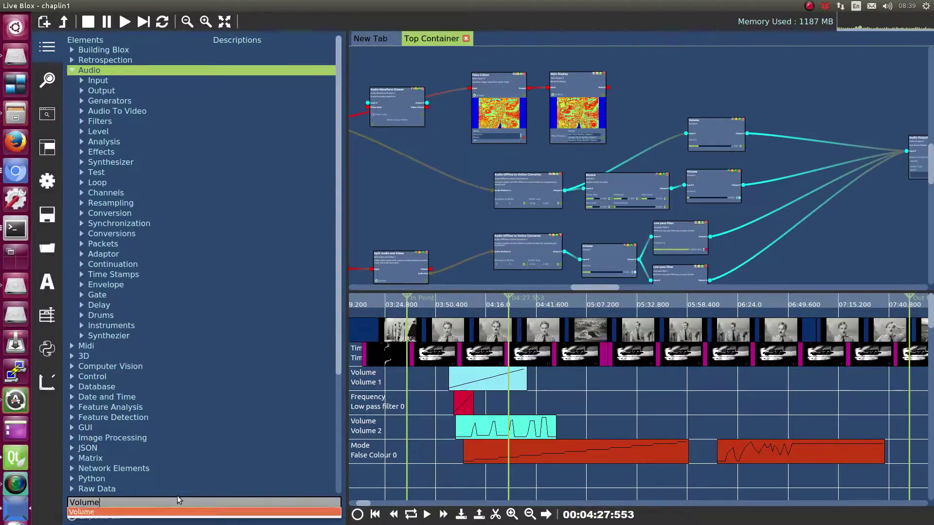
{"action": "key", "text": "Return"}
{"action": "left_click_drag", "start_coordinate": [113, 142], "coordinate": [803, 179]}
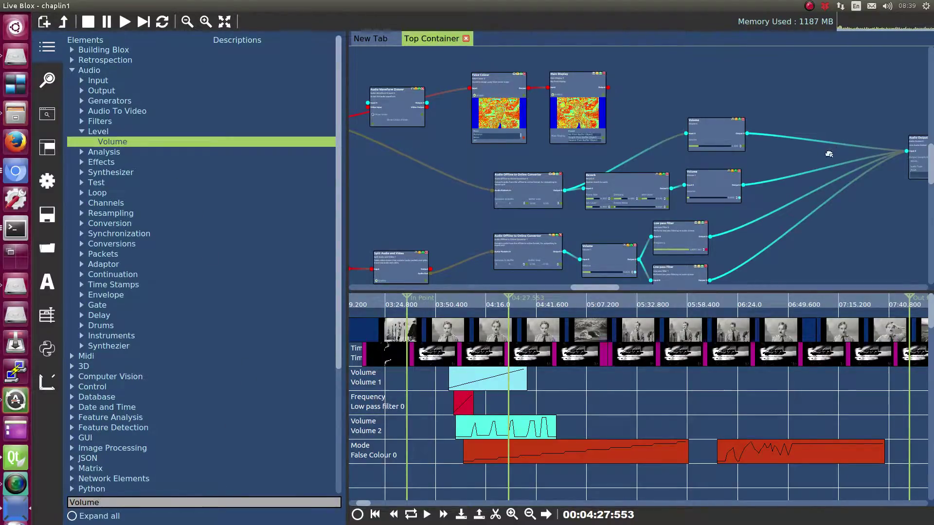
{"action": "scroll", "coordinate": [874, 194], "scroll_direction": "up", "scroll_amount": 4}
{"action": "left_click_drag", "start_coordinate": [819, 215], "coordinate": [723, 162]}
{"action": "scroll", "coordinate": [666, 200], "scroll_direction": "down", "scroll_amount": 2}
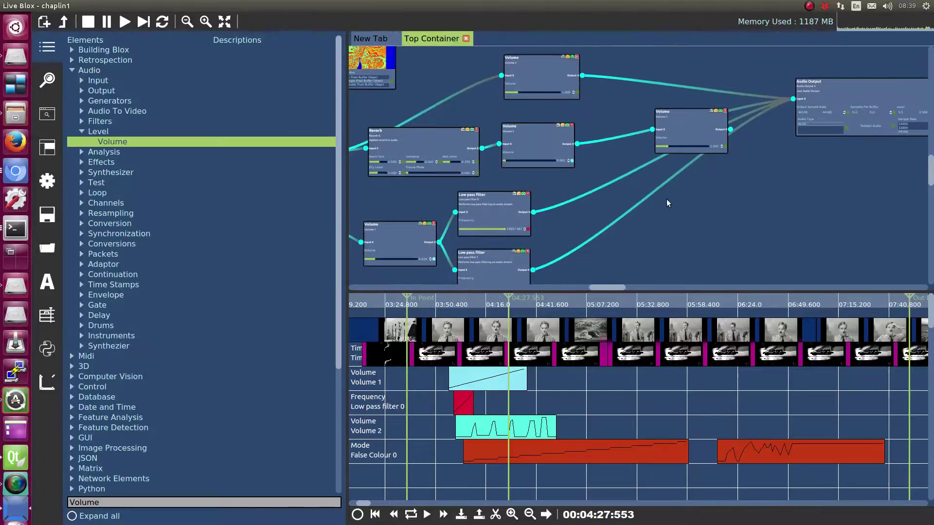
- Reroute the outputs of the two existing Volume blocks and both Low pass filter blocks from Audio Output into the new Volume block
{"action": "left_click", "coordinate": [641, 202]}
{"action": "left_click", "coordinate": [630, 171]}
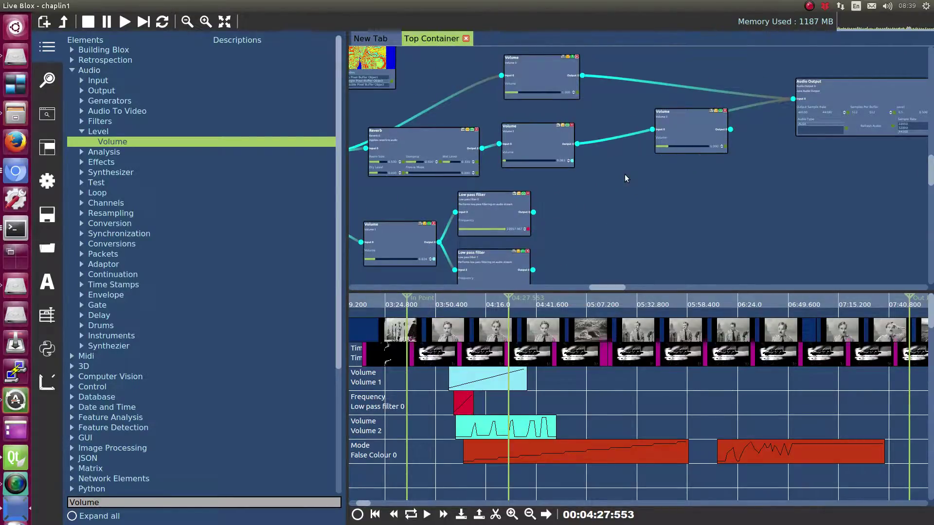
{"action": "left_click", "coordinate": [612, 79]}
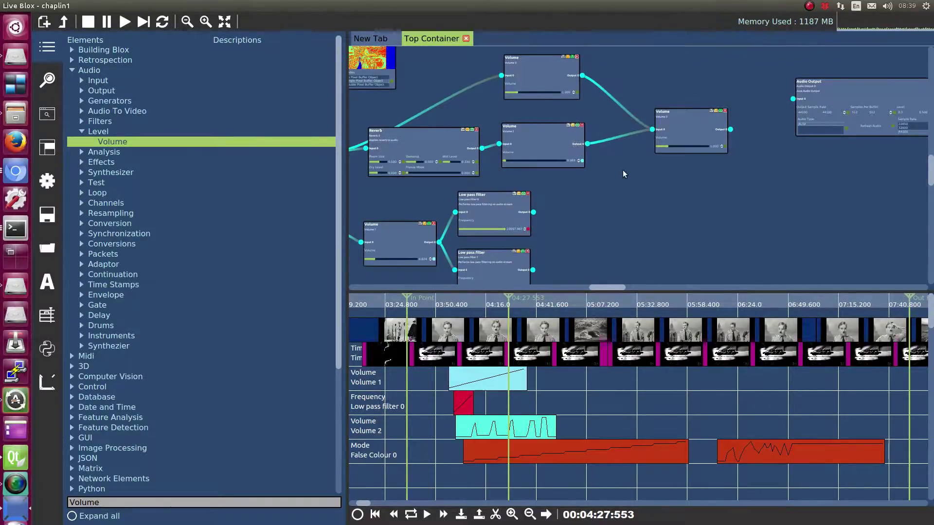
{"action": "left_click_drag", "start_coordinate": [623, 170], "coordinate": [613, 156]}
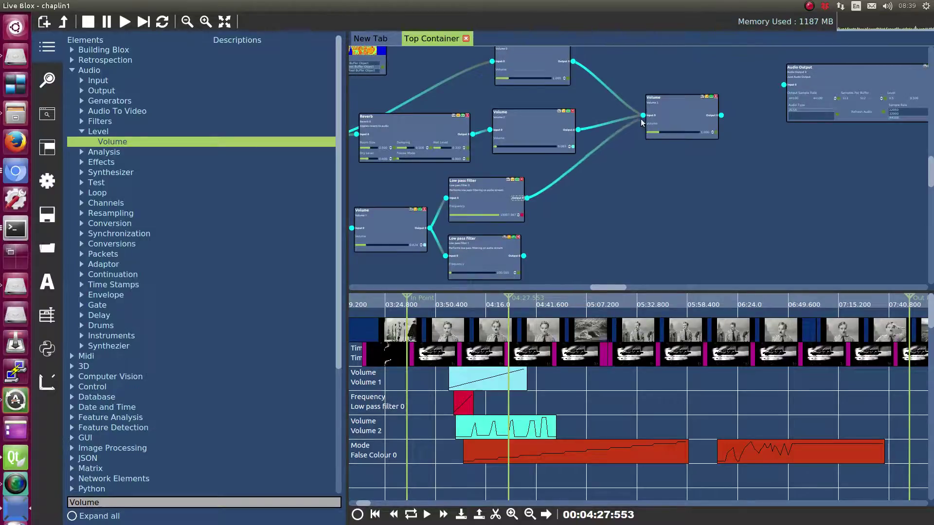
{"action": "left_click_drag", "start_coordinate": [524, 256], "coordinate": [643, 117]}
{"action": "left_click_drag", "start_coordinate": [641, 178], "coordinate": [635, 184]}
{"action": "scroll", "coordinate": [672, 194], "scroll_direction": "down", "scroll_amount": 6}
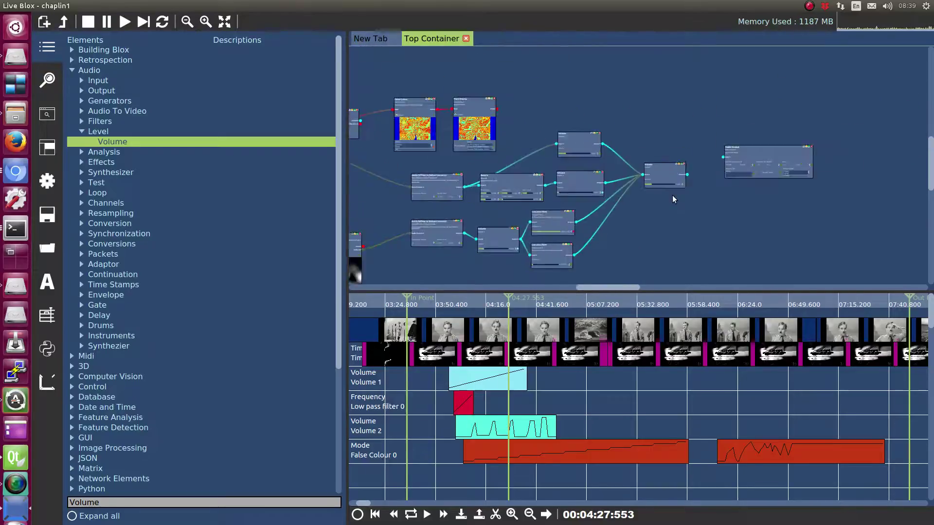
- Move the Audio Waveform Drawer, False Colour and Main Display blocks across the graph to sit above Audio Output
{"action": "scroll", "coordinate": [542, 114], "scroll_direction": "up", "scroll_amount": 4}
{"action": "left_click_drag", "start_coordinate": [393, 202], "coordinate": [505, 157]}
{"action": "scroll", "coordinate": [477, 168], "scroll_direction": "down", "scroll_amount": 6}
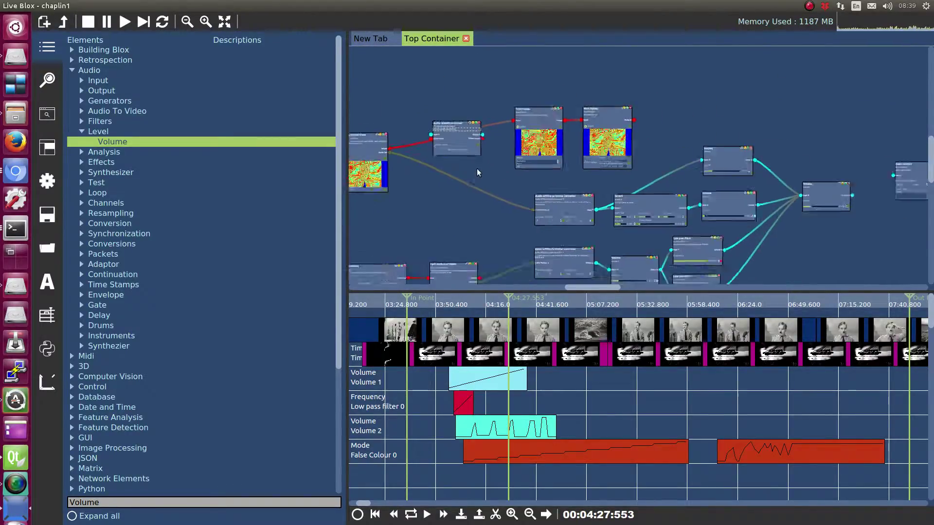
{"action": "scroll", "coordinate": [507, 141], "scroll_direction": "up", "scroll_amount": 4}
{"action": "left_click_drag", "start_coordinate": [598, 106], "coordinate": [409, 189]}
{"action": "left_click_drag", "start_coordinate": [521, 137], "coordinate": [893, 111]}
{"action": "left_click_drag", "start_coordinate": [778, 165], "coordinate": [622, 190]}
{"action": "scroll", "coordinate": [625, 185], "scroll_direction": "up", "scroll_amount": 4}
{"action": "scroll", "coordinate": [619, 186], "scroll_direction": "down", "scroll_amount": 5}
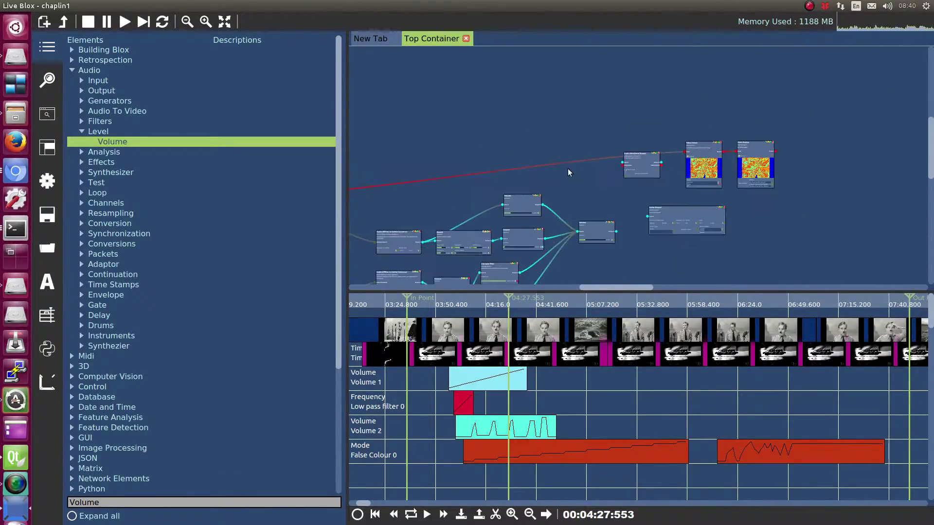
- Redirect the Split Audio and Video block's video output from False Colour into the Audio Waveform Drawer's Video Input
{"action": "left_click_drag", "start_coordinate": [567, 169], "coordinate": [748, 156]}
{"action": "left_click_drag", "start_coordinate": [817, 154], "coordinate": [506, 174]}
{"action": "scroll", "coordinate": [487, 179], "scroll_direction": "up", "scroll_amount": 2}
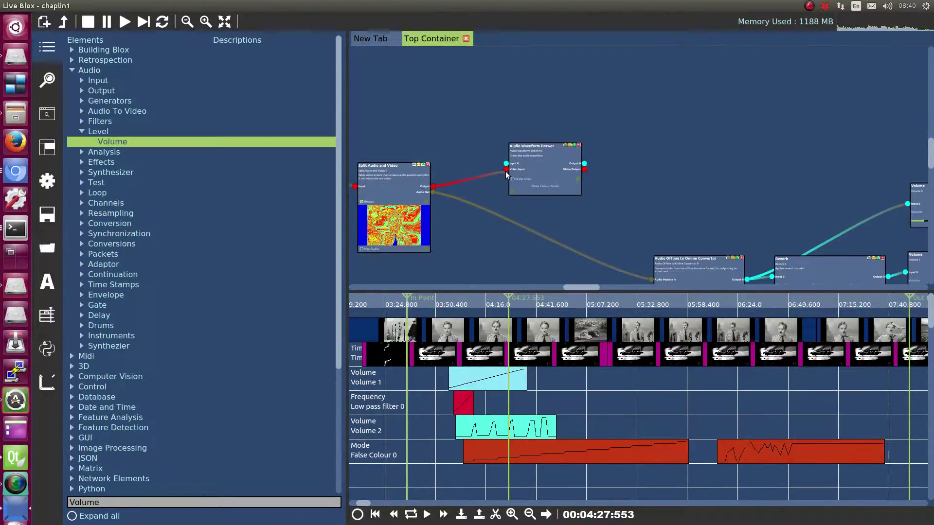
{"action": "left_click_drag", "start_coordinate": [505, 171], "coordinate": [506, 170]}
- Position the Audio Waveform Drawer between the new Volume block and Audio Output, shifting Audio Output to make room
{"action": "left_click_drag", "start_coordinate": [597, 178], "coordinate": [634, 206]}
{"action": "left_click_drag", "start_coordinate": [665, 191], "coordinate": [617, 188]}
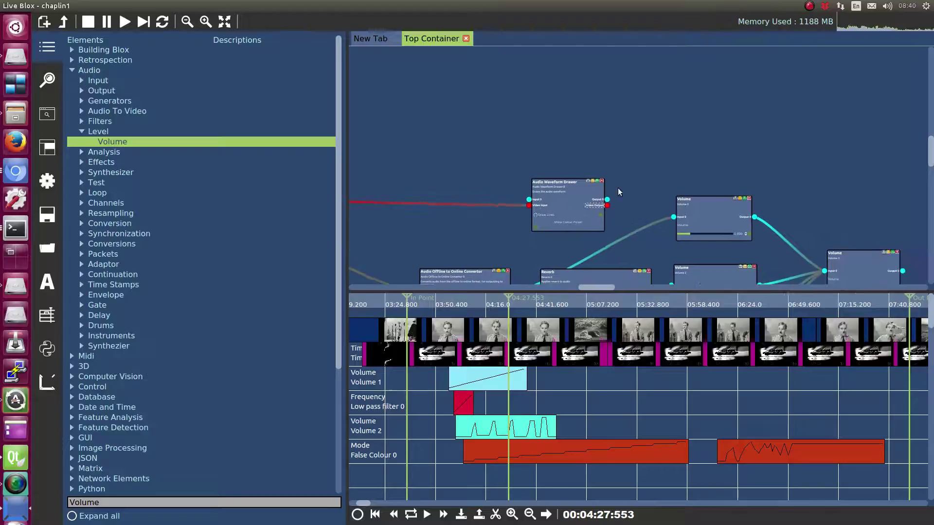
{"action": "scroll", "coordinate": [617, 188], "scroll_direction": "down", "scroll_amount": 1}
{"action": "scroll", "coordinate": [506, 136], "scroll_direction": "down", "scroll_amount": 2}
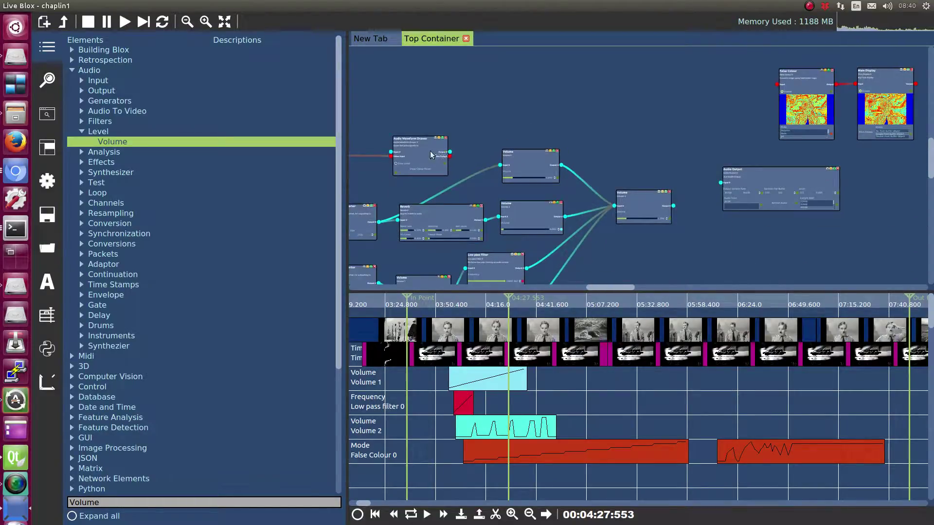
{"action": "left_click_drag", "start_coordinate": [430, 152], "coordinate": [687, 163]}
{"action": "left_click_drag", "start_coordinate": [692, 231], "coordinate": [520, 227]}
{"action": "left_click_drag", "start_coordinate": [591, 179], "coordinate": [622, 209]}
{"action": "left_click_drag", "start_coordinate": [467, 157], "coordinate": [501, 210]}
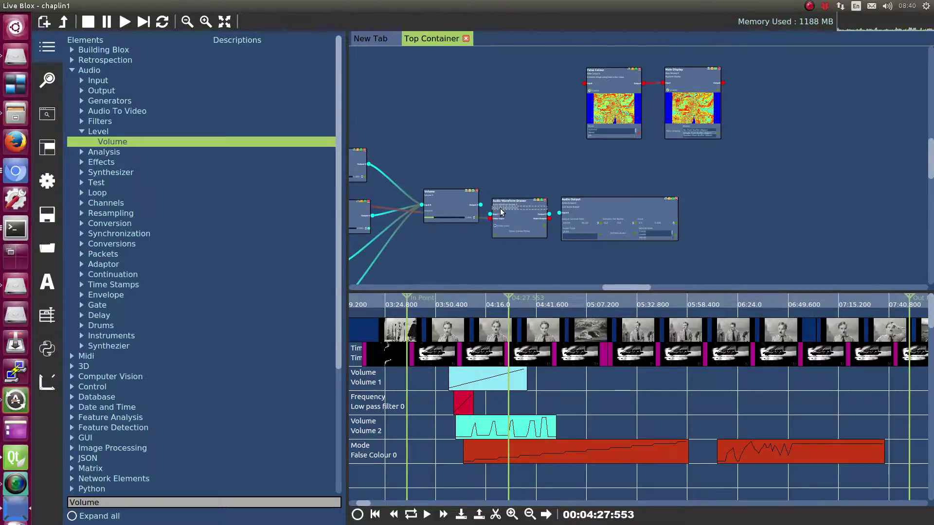
- Wire the Audio Waveform Drawer between the new Volume block and Audio Output, with its Video Output feeding False Colour
{"action": "scroll", "coordinate": [500, 211], "scroll_direction": "up", "scroll_amount": 3}
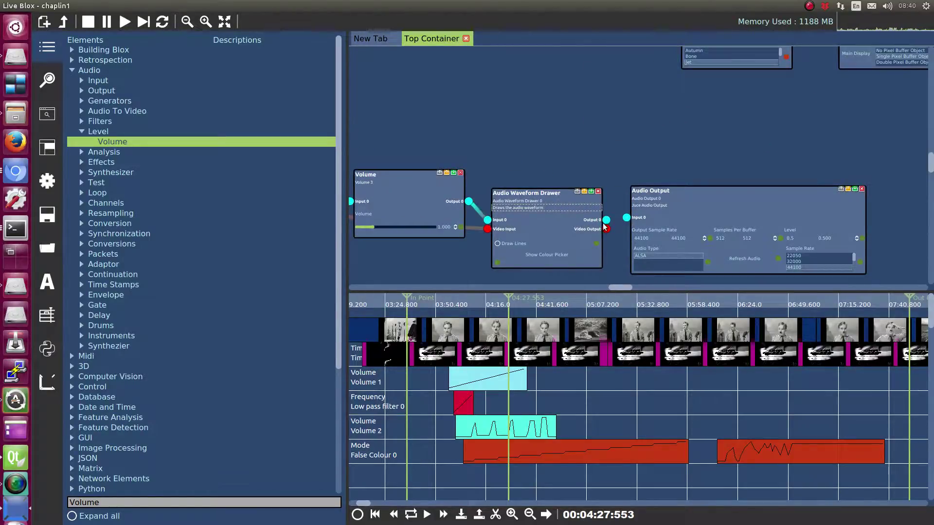
{"action": "left_click_drag", "start_coordinate": [586, 122], "coordinate": [491, 188]}
{"action": "scroll", "coordinate": [492, 140], "scroll_direction": "down", "scroll_amount": 3}
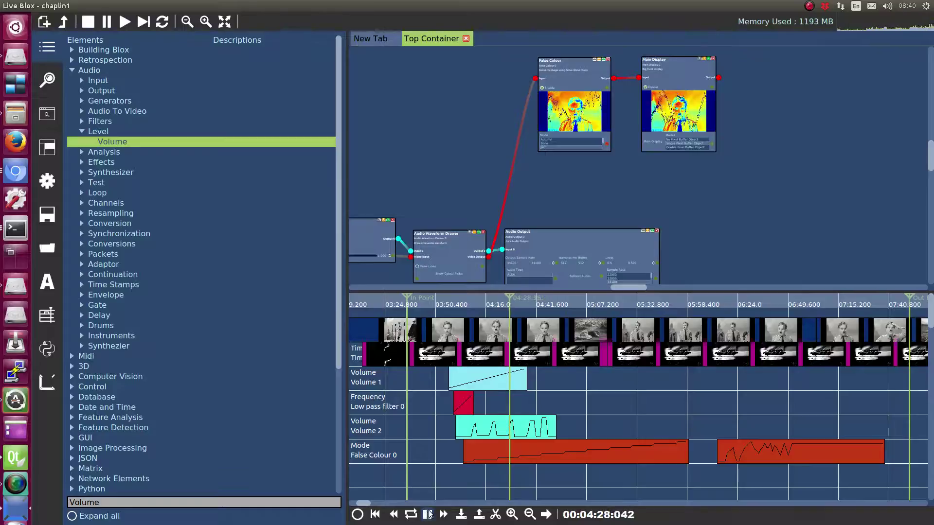
- Inspect the waveform overlay in the False Colour preview during playback, and show the output window full screen
{"action": "scroll", "coordinate": [543, 106], "scroll_direction": "up", "scroll_amount": 3}
{"action": "scroll", "coordinate": [539, 157], "scroll_direction": "up", "scroll_amount": 2}
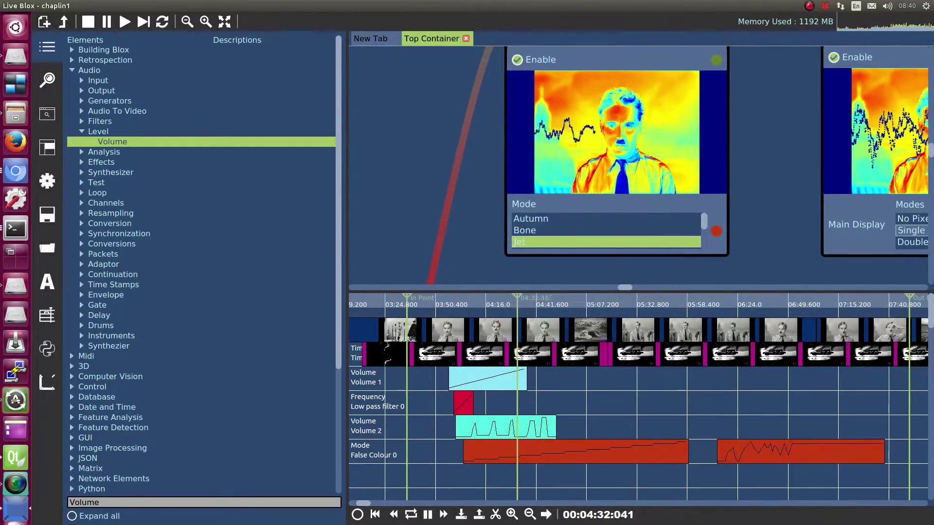
{"action": "left_click_drag", "start_coordinate": [0, 224], "coordinate": [347, 110]}
{"action": "double_click", "coordinate": [346, 225]}
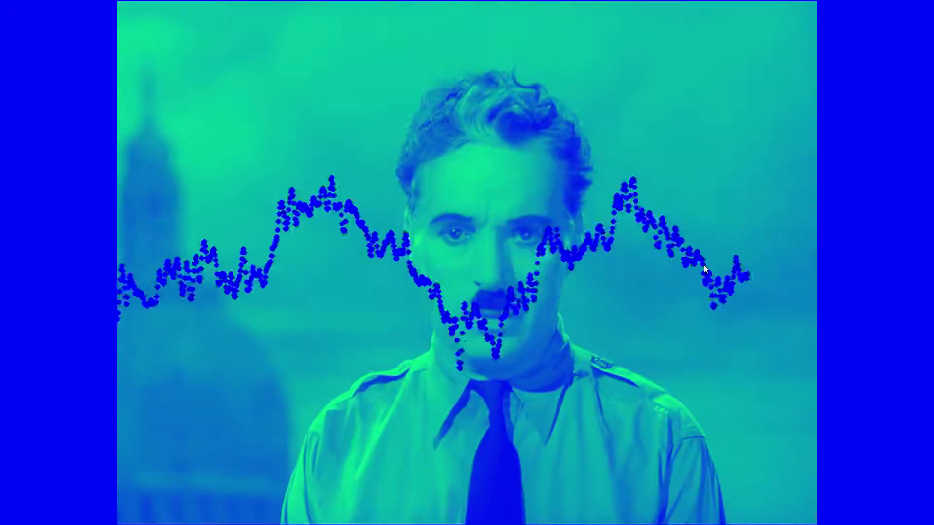